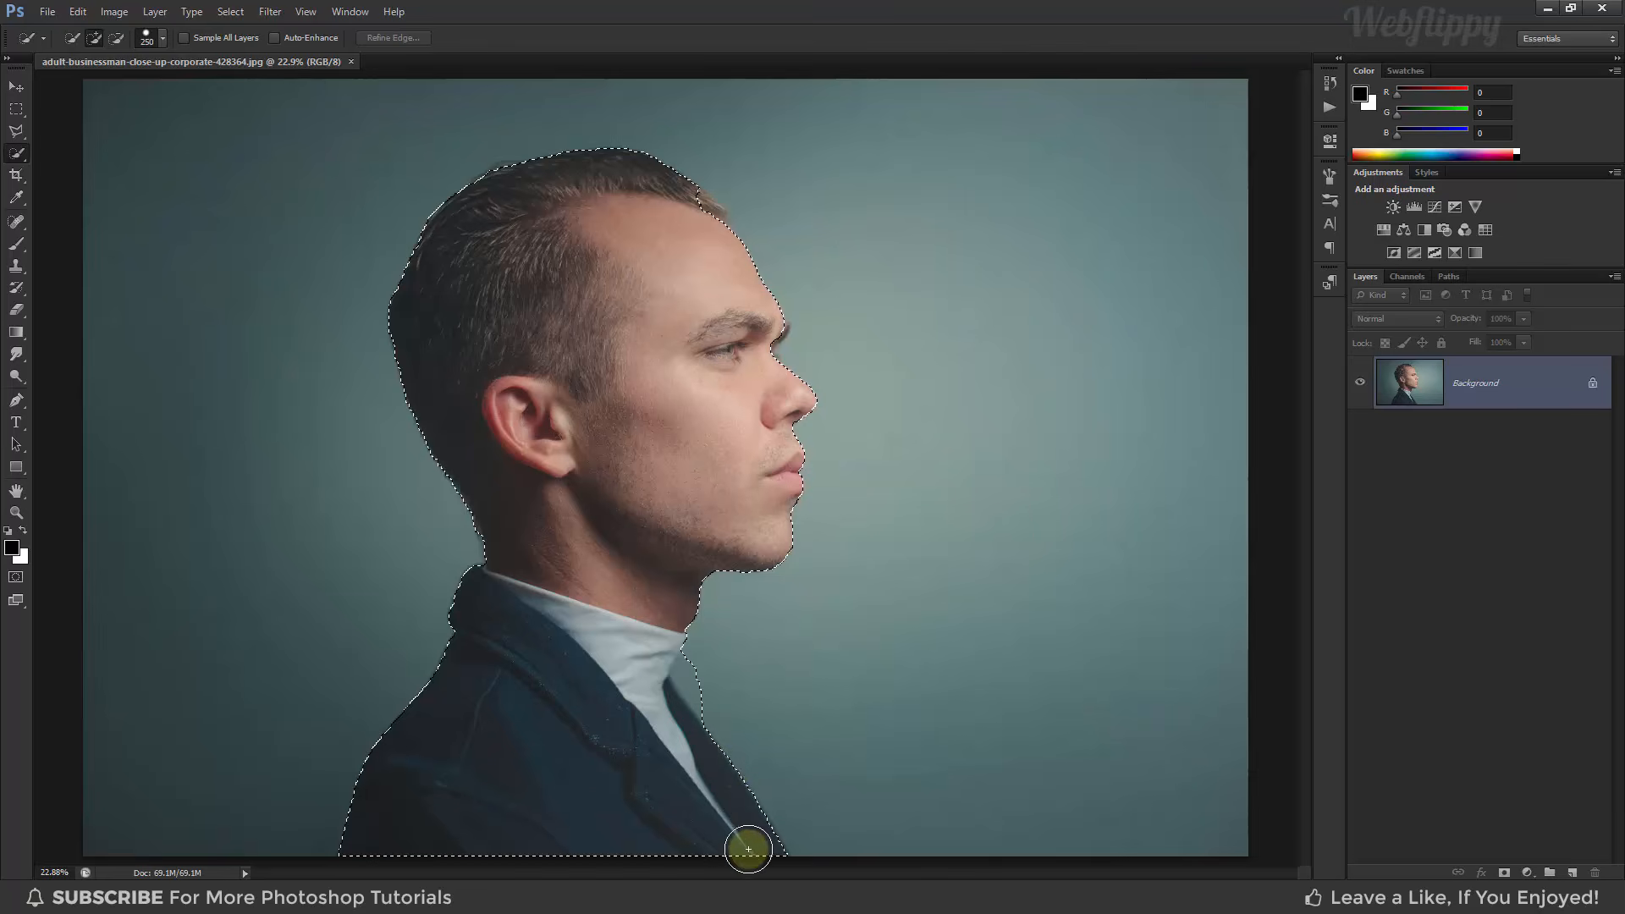
# - Trim the excess area from the man's selection, and open Refine Edge with the On Black preview
pyautogui.press('alt')
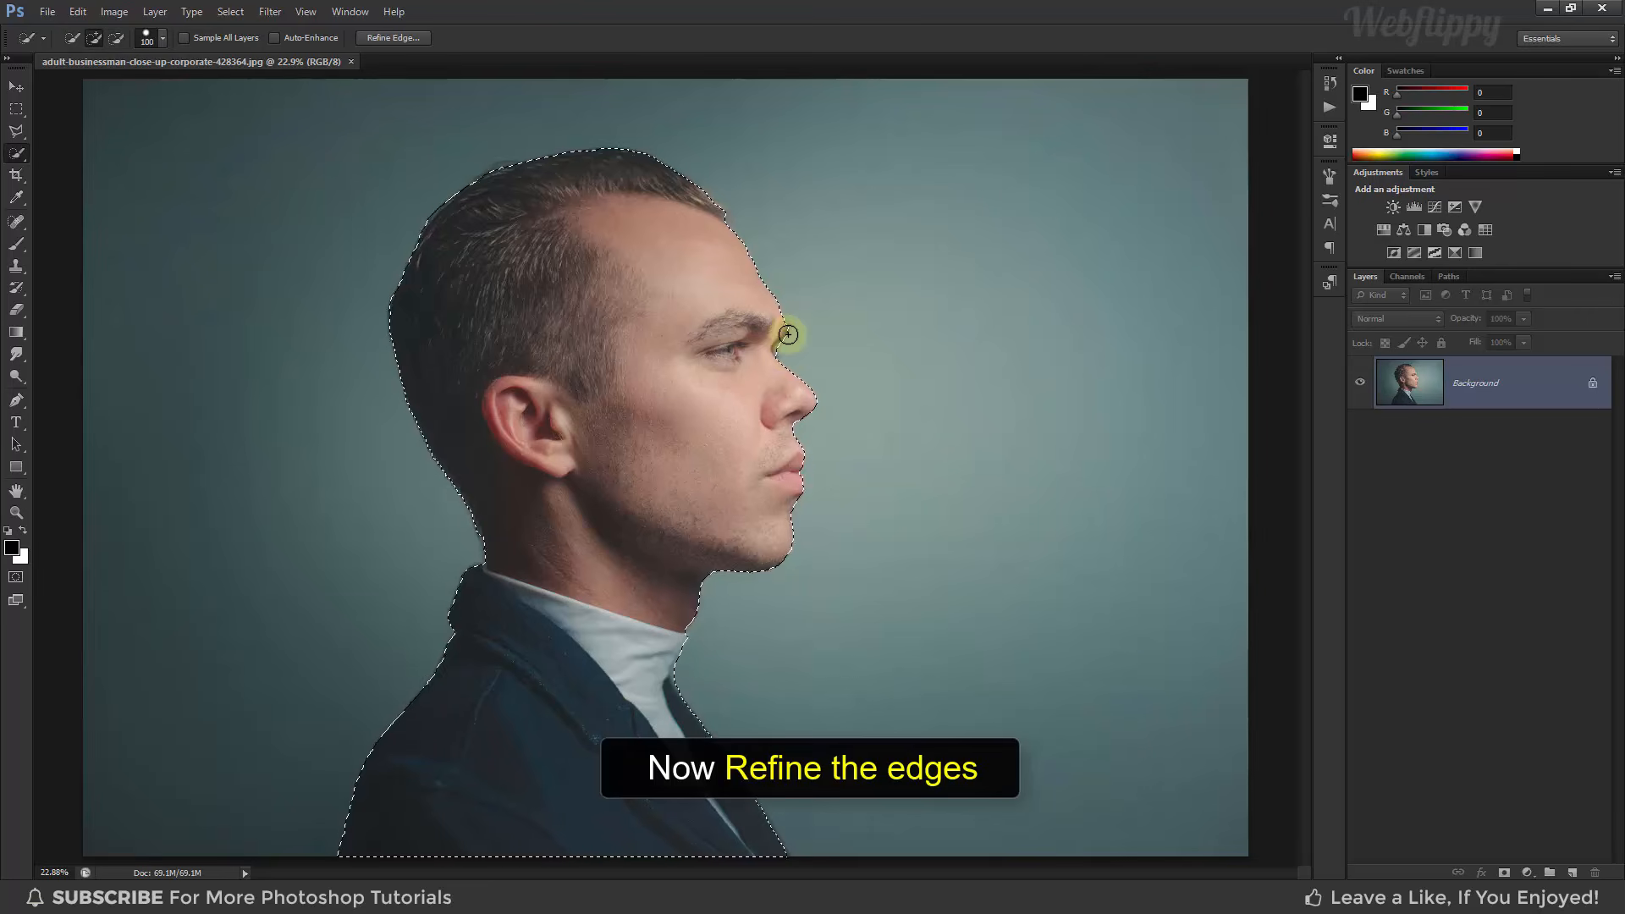
pyautogui.click(237, 15)
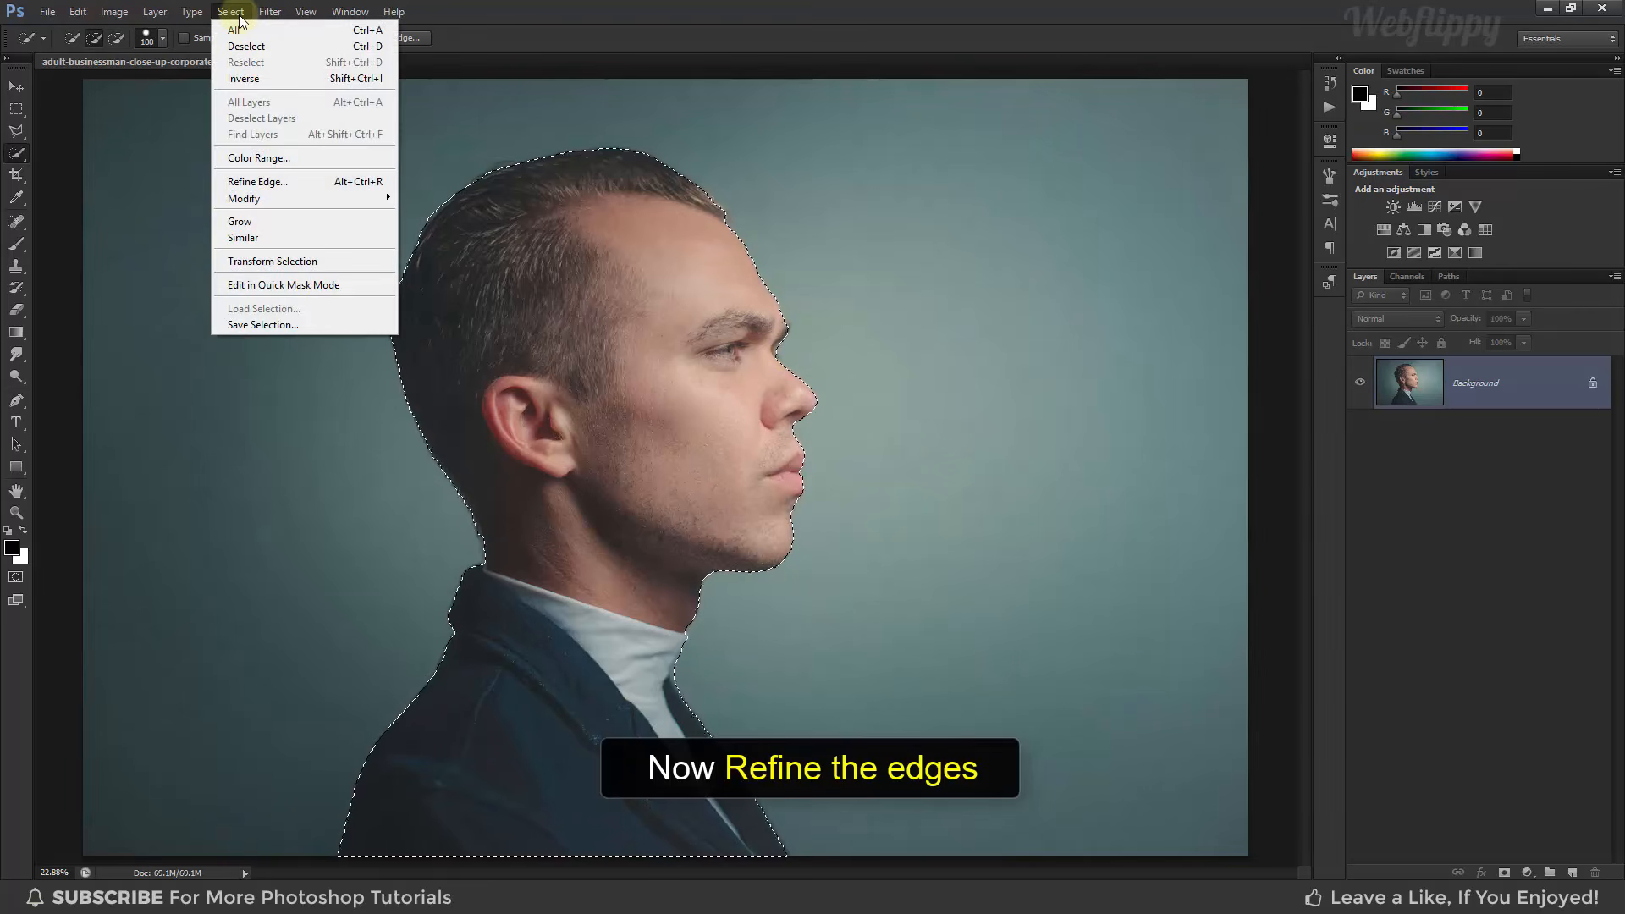
pyautogui.click(306, 182)
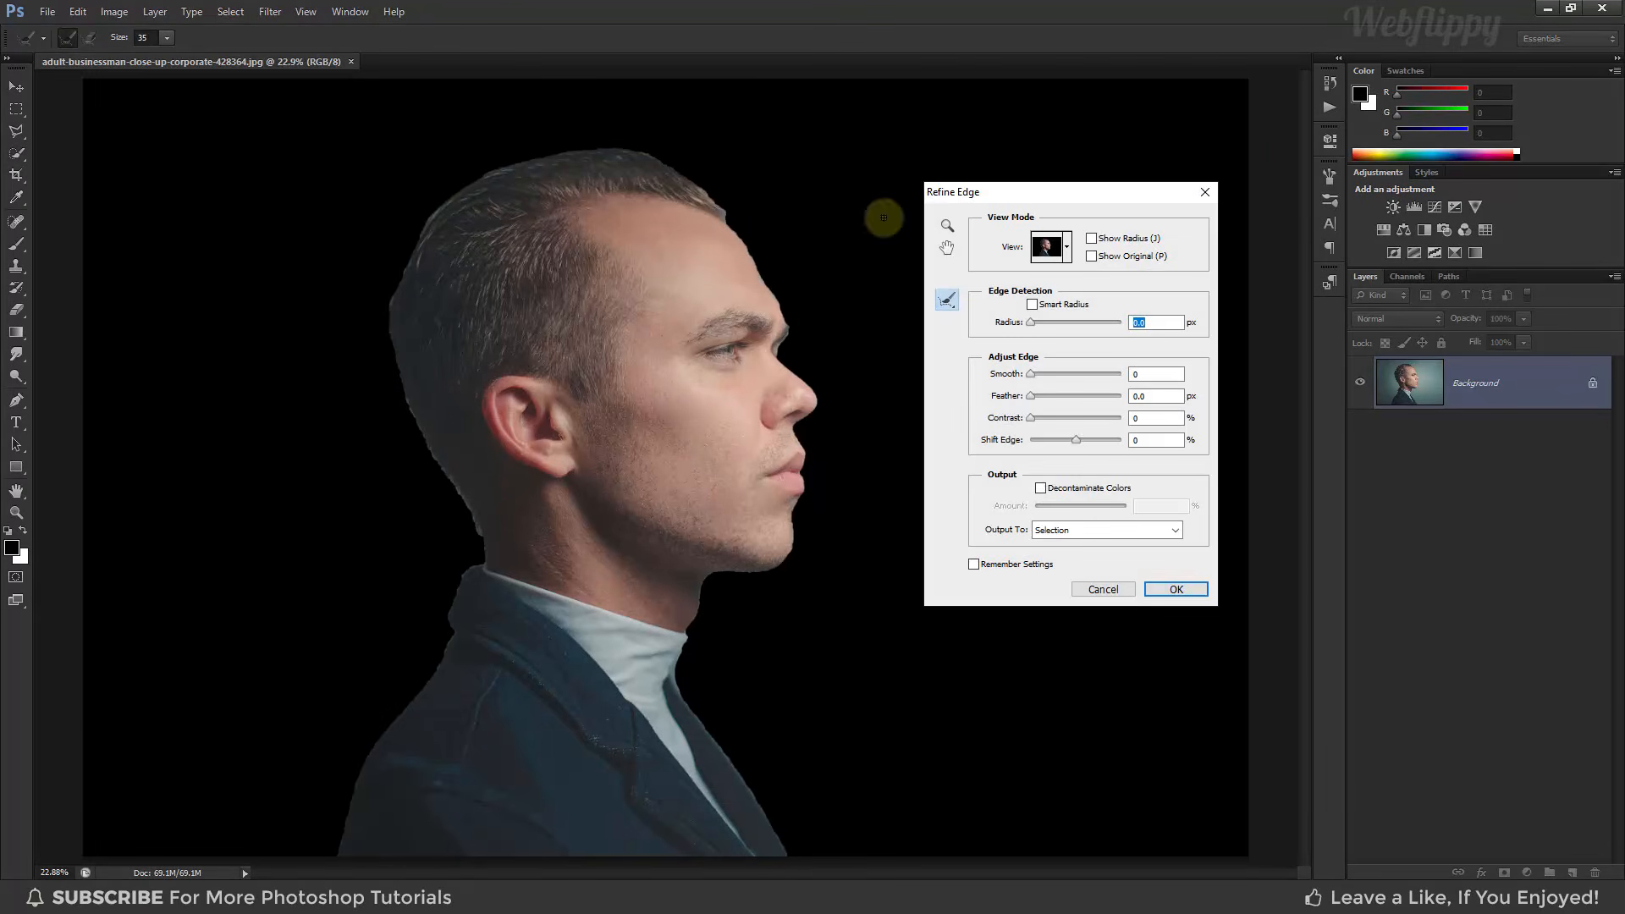
pyautogui.click(1068, 250)
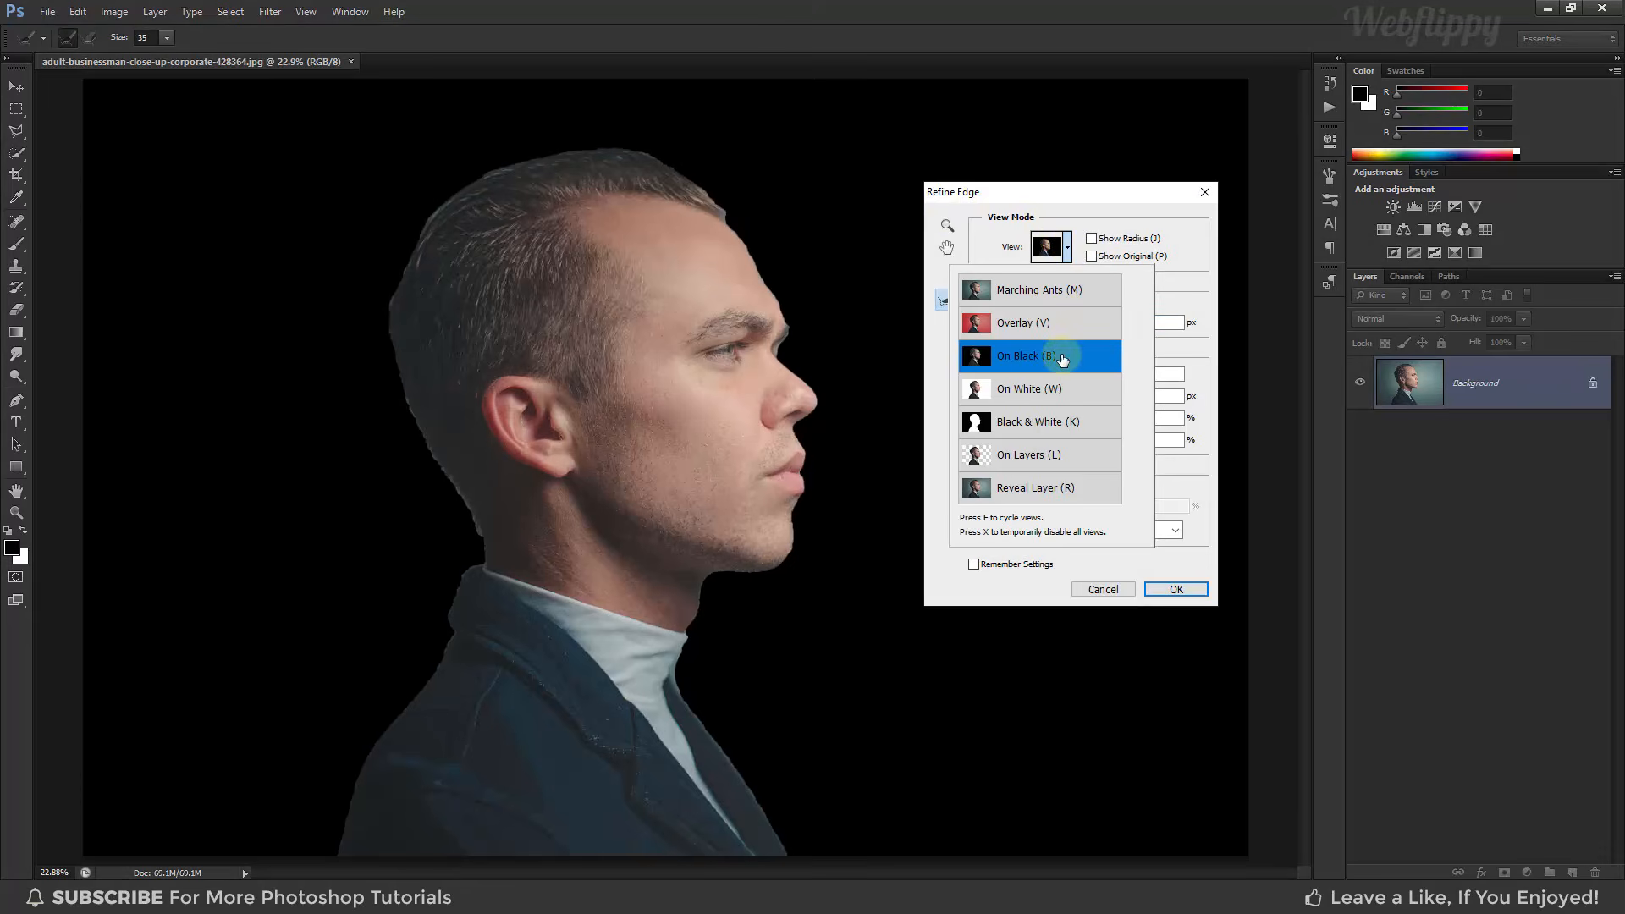
pyautogui.click(1071, 250)
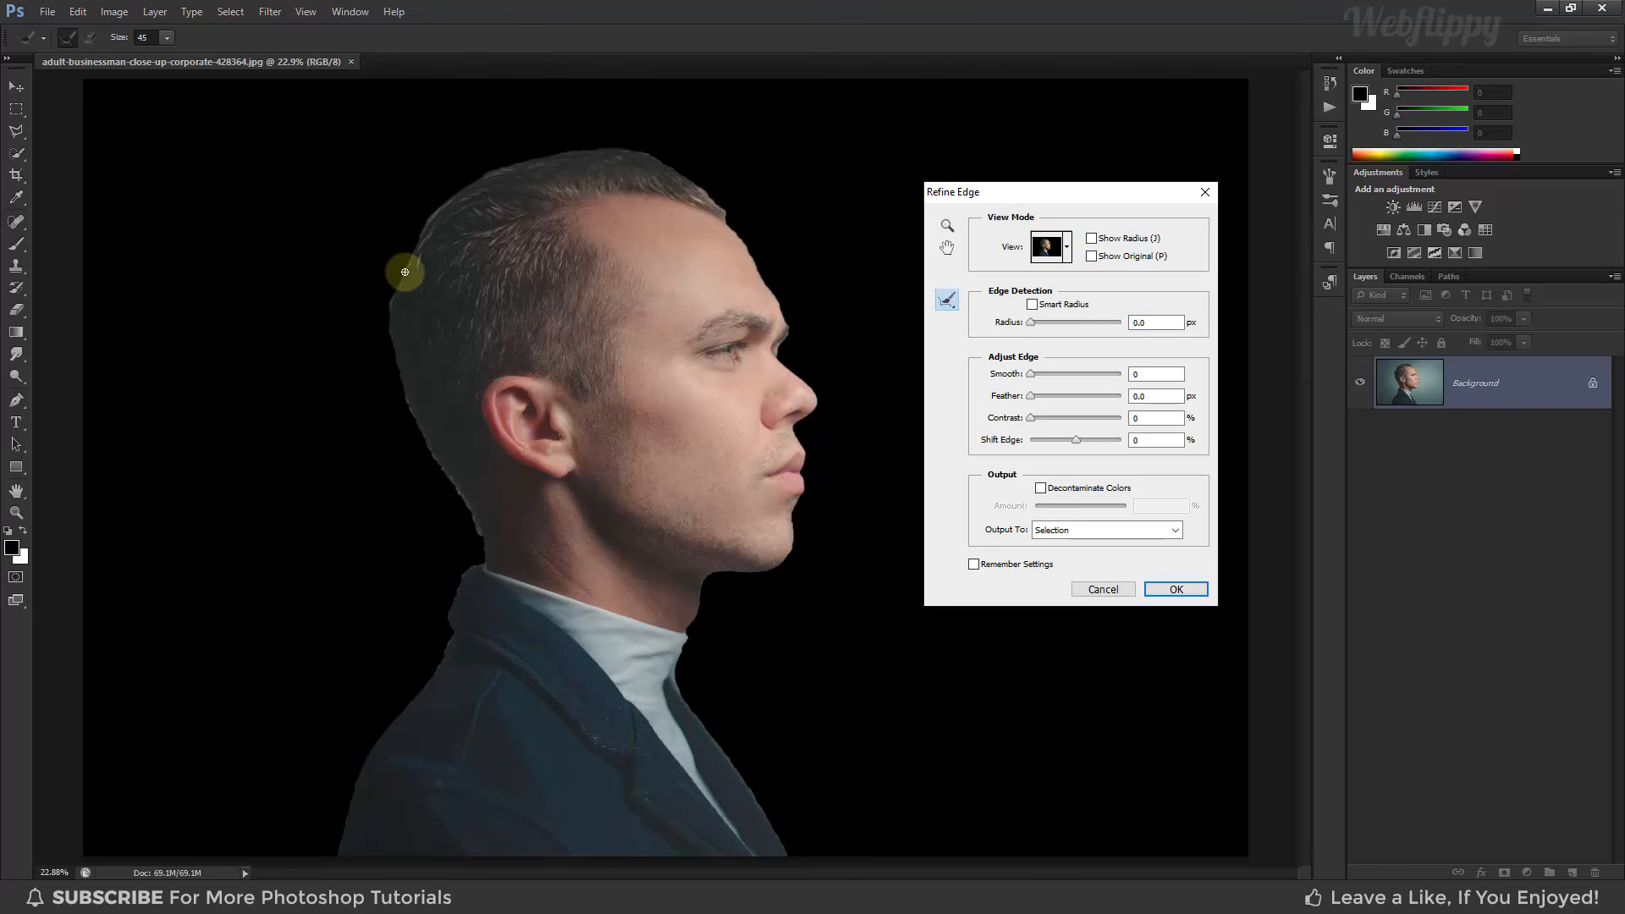
# - Brush the refine radius along the man's hair, face, neck and jacket edges at brush sizes around 50 to 60, and apply the refined selection
pyautogui.moveTo(393, 293)
pyautogui.mouseDown()
pyautogui.moveTo(407, 413)
pyautogui.moveTo(490, 565)
pyautogui.moveTo(468, 577)
pyautogui.moveTo(437, 669)
pyautogui.mouseUp()
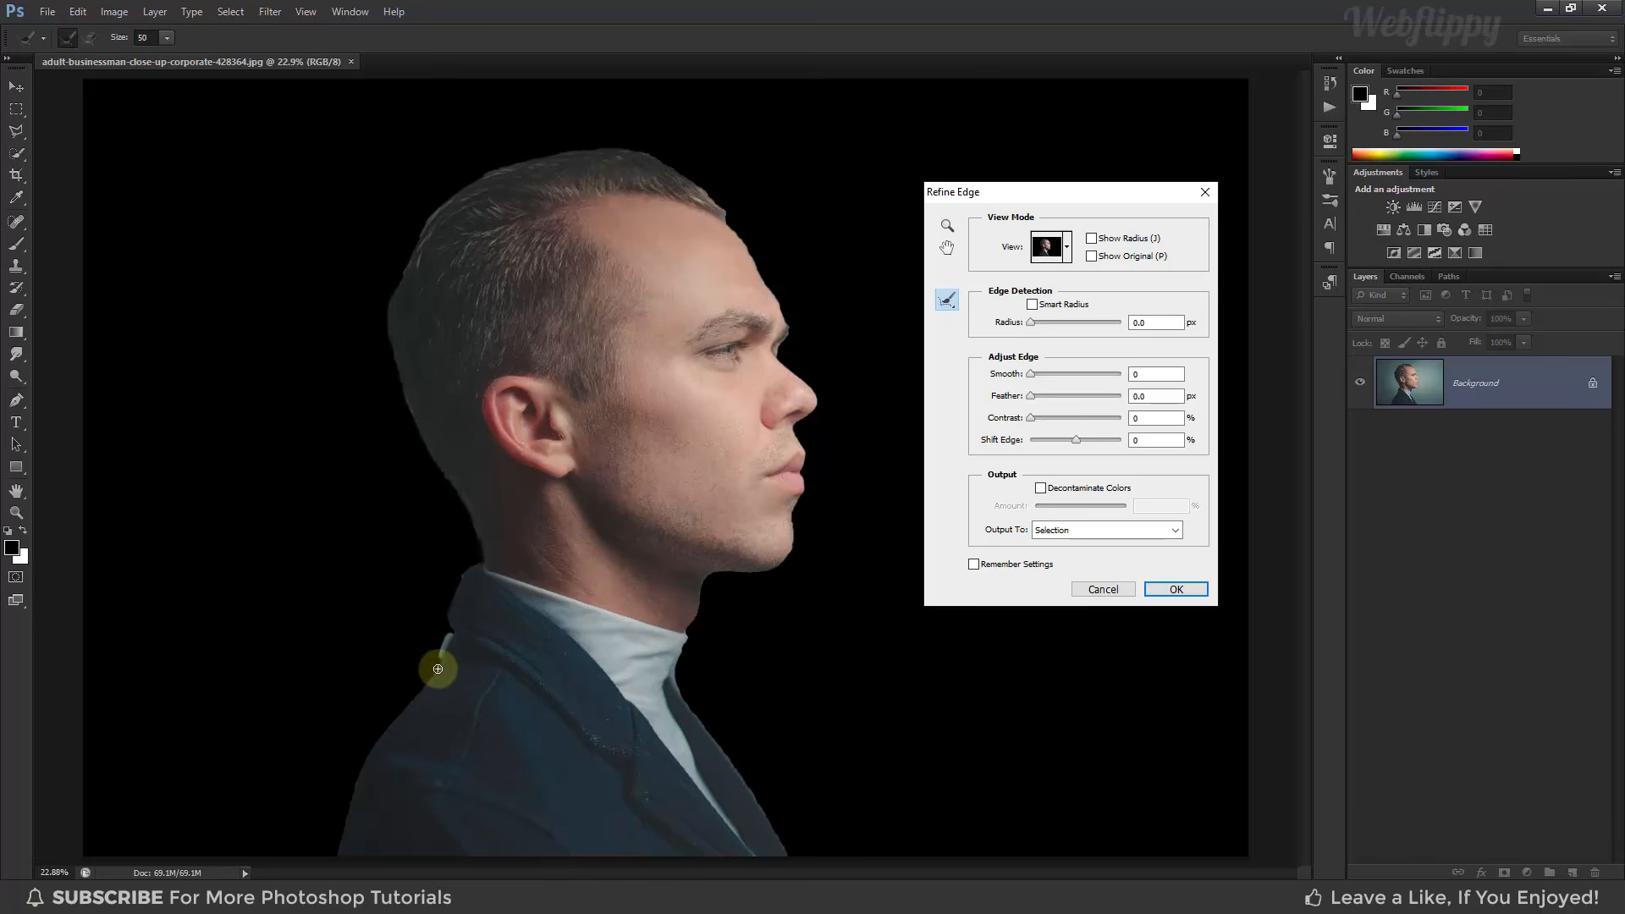
pyautogui.press(']')
pyautogui.moveTo(392, 262)
pyautogui.mouseDown()
pyautogui.moveTo(429, 214)
pyautogui.moveTo(480, 176)
pyautogui.moveTo(552, 158)
pyautogui.moveTo(667, 164)
pyautogui.moveTo(768, 276)
pyautogui.moveTo(780, 356)
pyautogui.mouseUp()
pyautogui.press('[')
pyautogui.press('[')
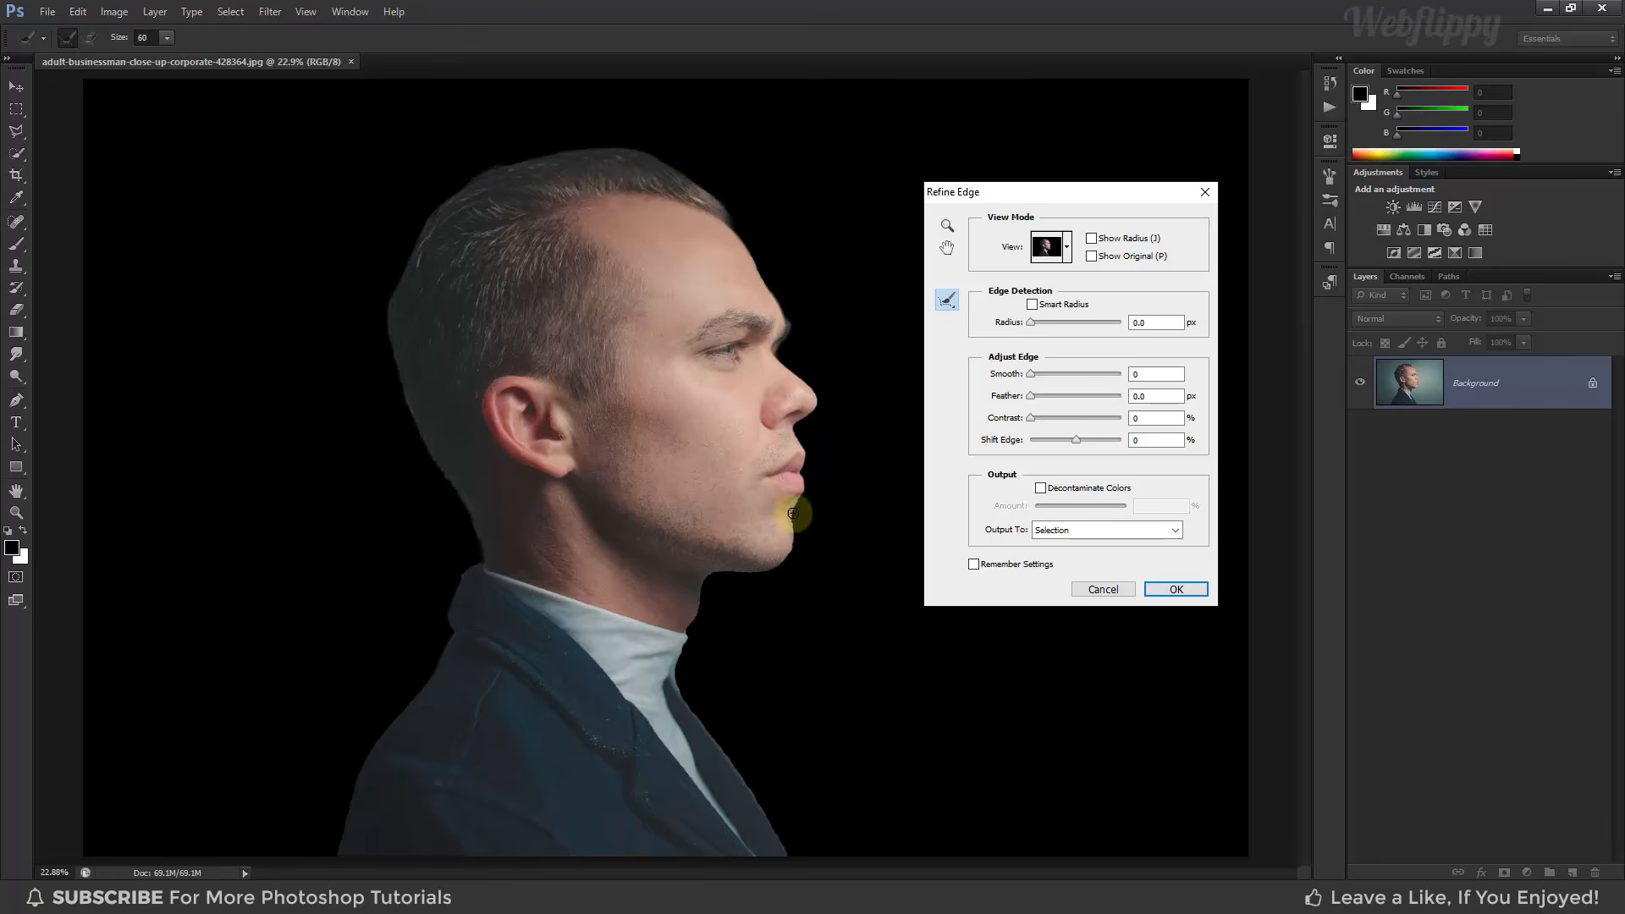
pyautogui.moveTo(795, 513)
pyautogui.mouseDown()
pyautogui.moveTo(796, 552)
pyautogui.moveTo(717, 589)
pyautogui.moveTo(676, 685)
pyautogui.moveTo(791, 851)
pyautogui.mouseUp()
pyautogui.press(']')
pyautogui.press(']')
pyautogui.click(1151, 597)
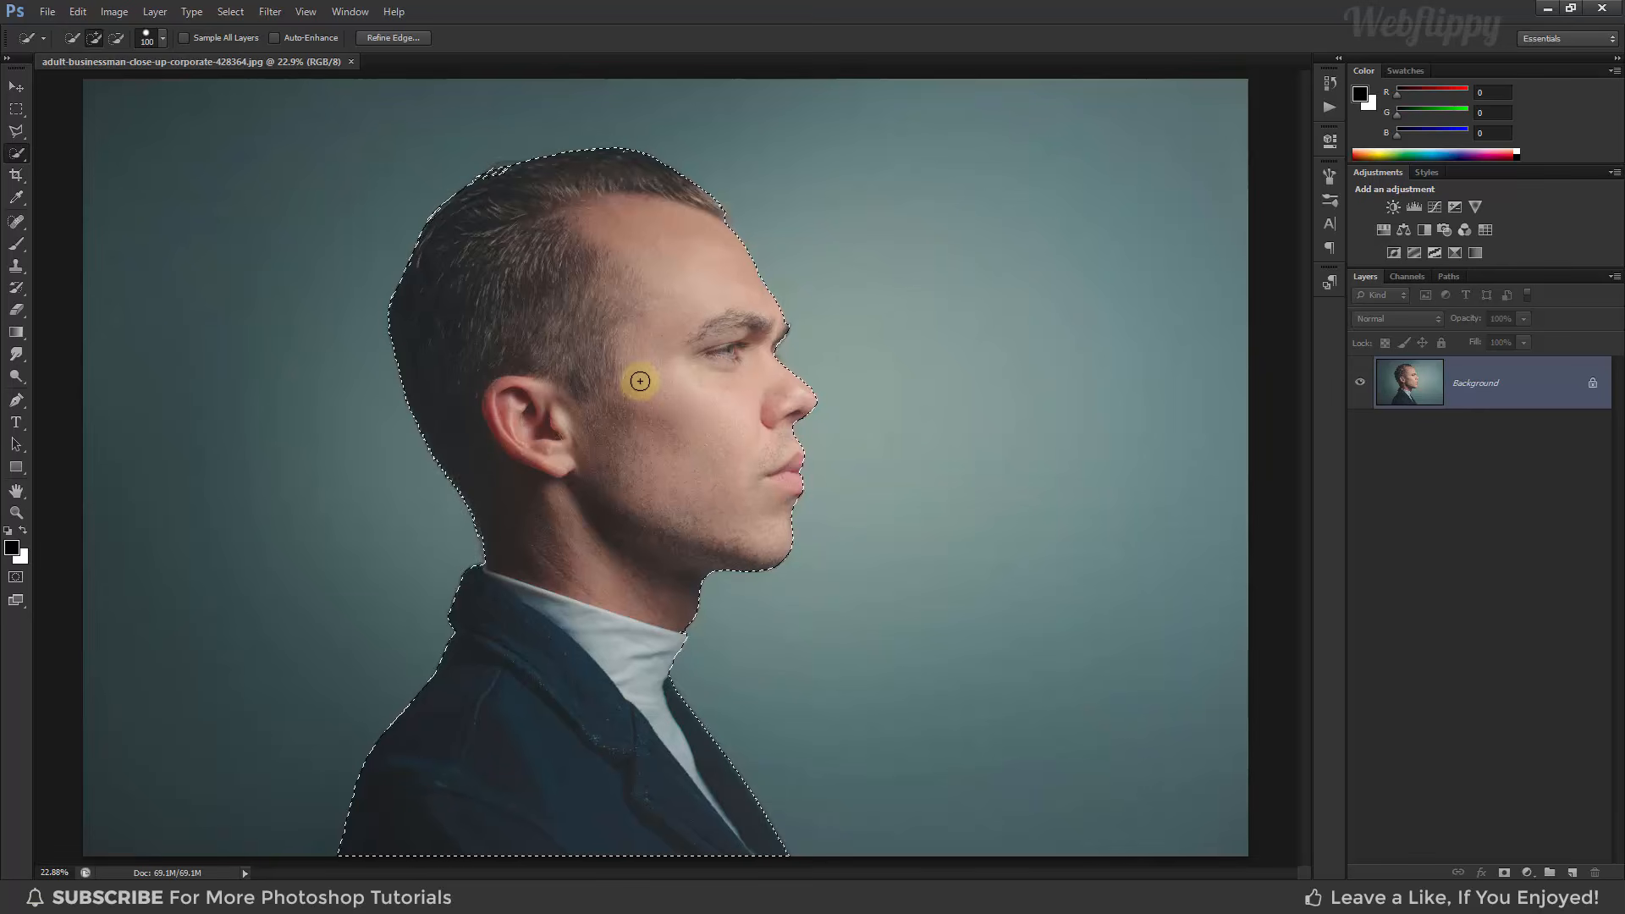
# - Add a layer mask to the portrait layer from the refined selection to hide its background
pyautogui.click(16, 88)
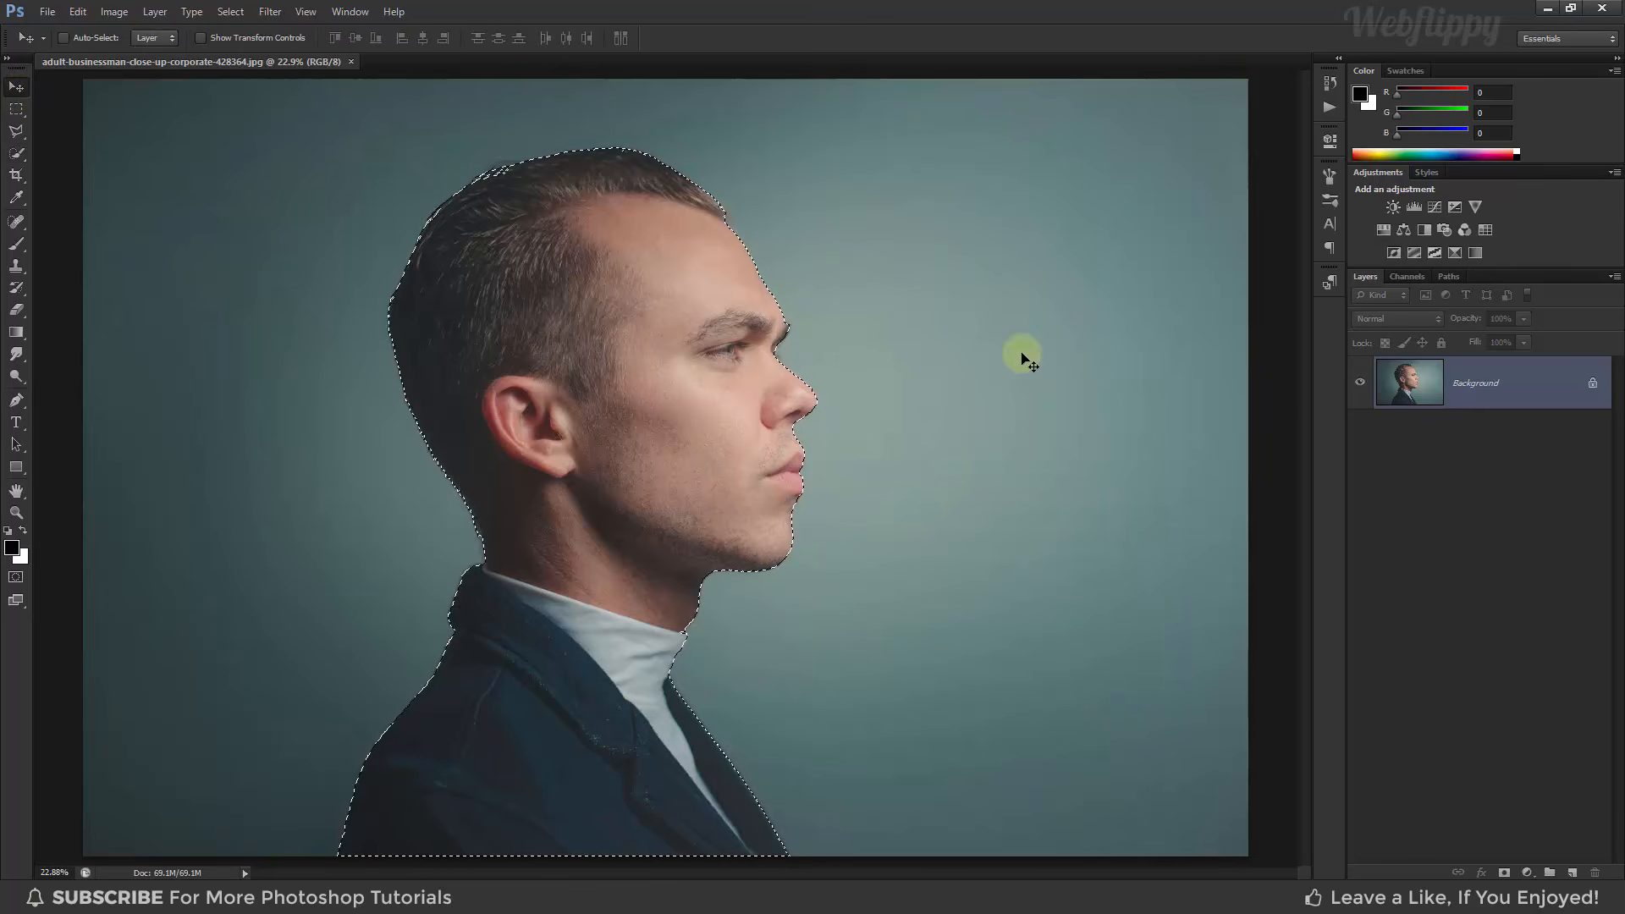
pyautogui.click(1504, 872)
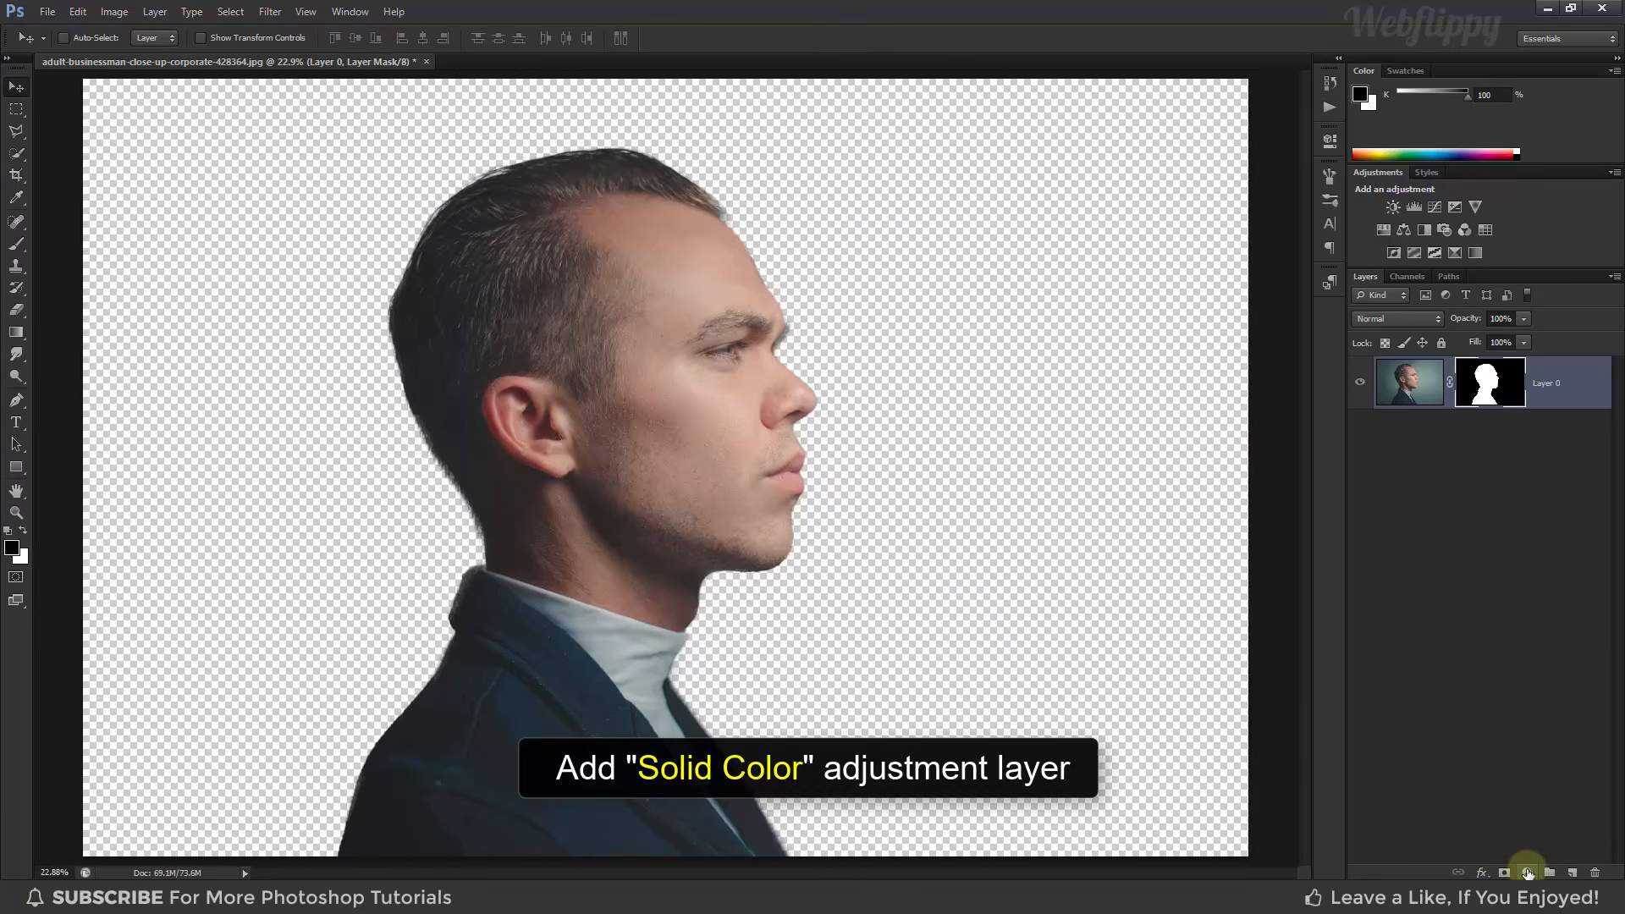
# - Add a white (ffffff) Solid Color fill layer and move it beneath the portrait layer
pyautogui.click(1528, 873)
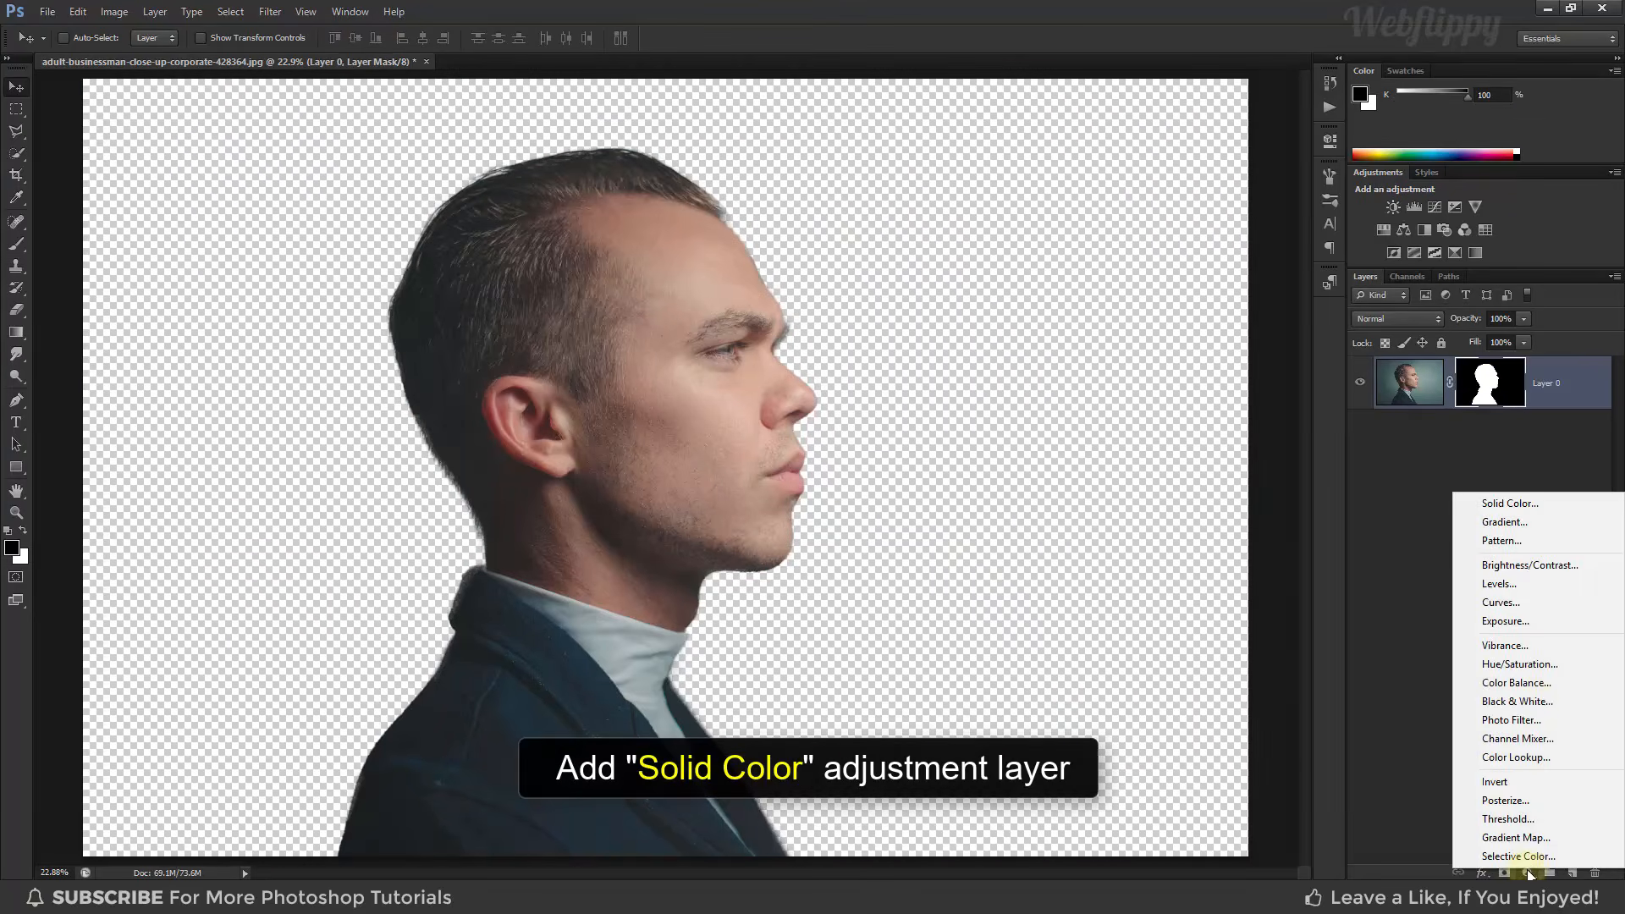
pyautogui.click(1519, 505)
pyautogui.moveTo(1103, 392); pyautogui.dragTo(973, 254)
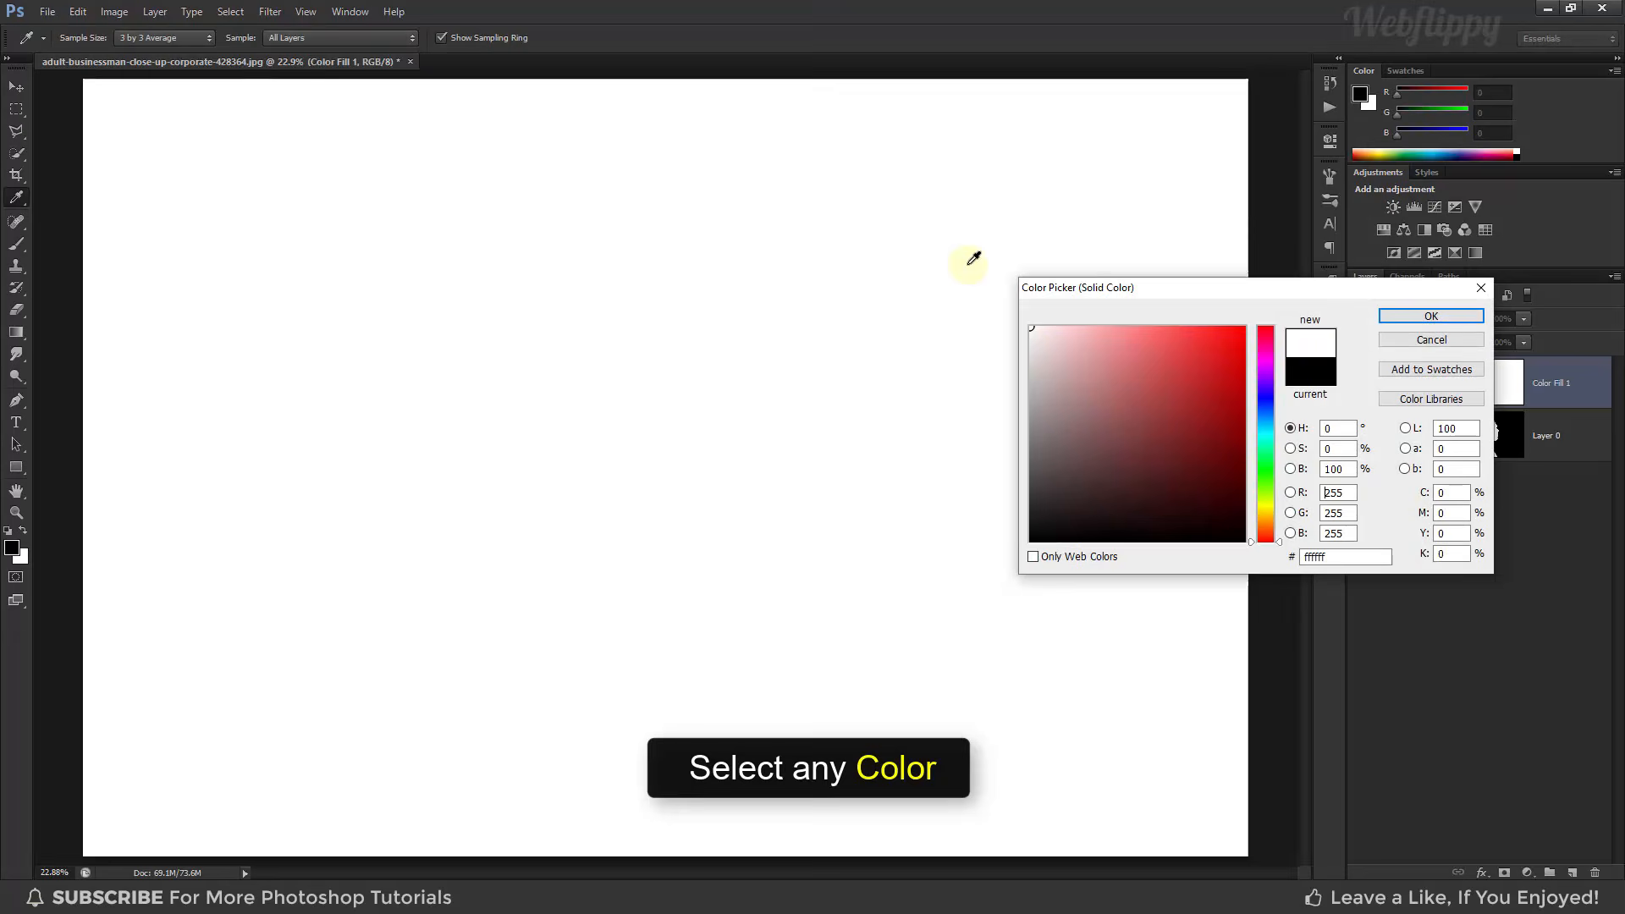
pyautogui.click(1418, 316)
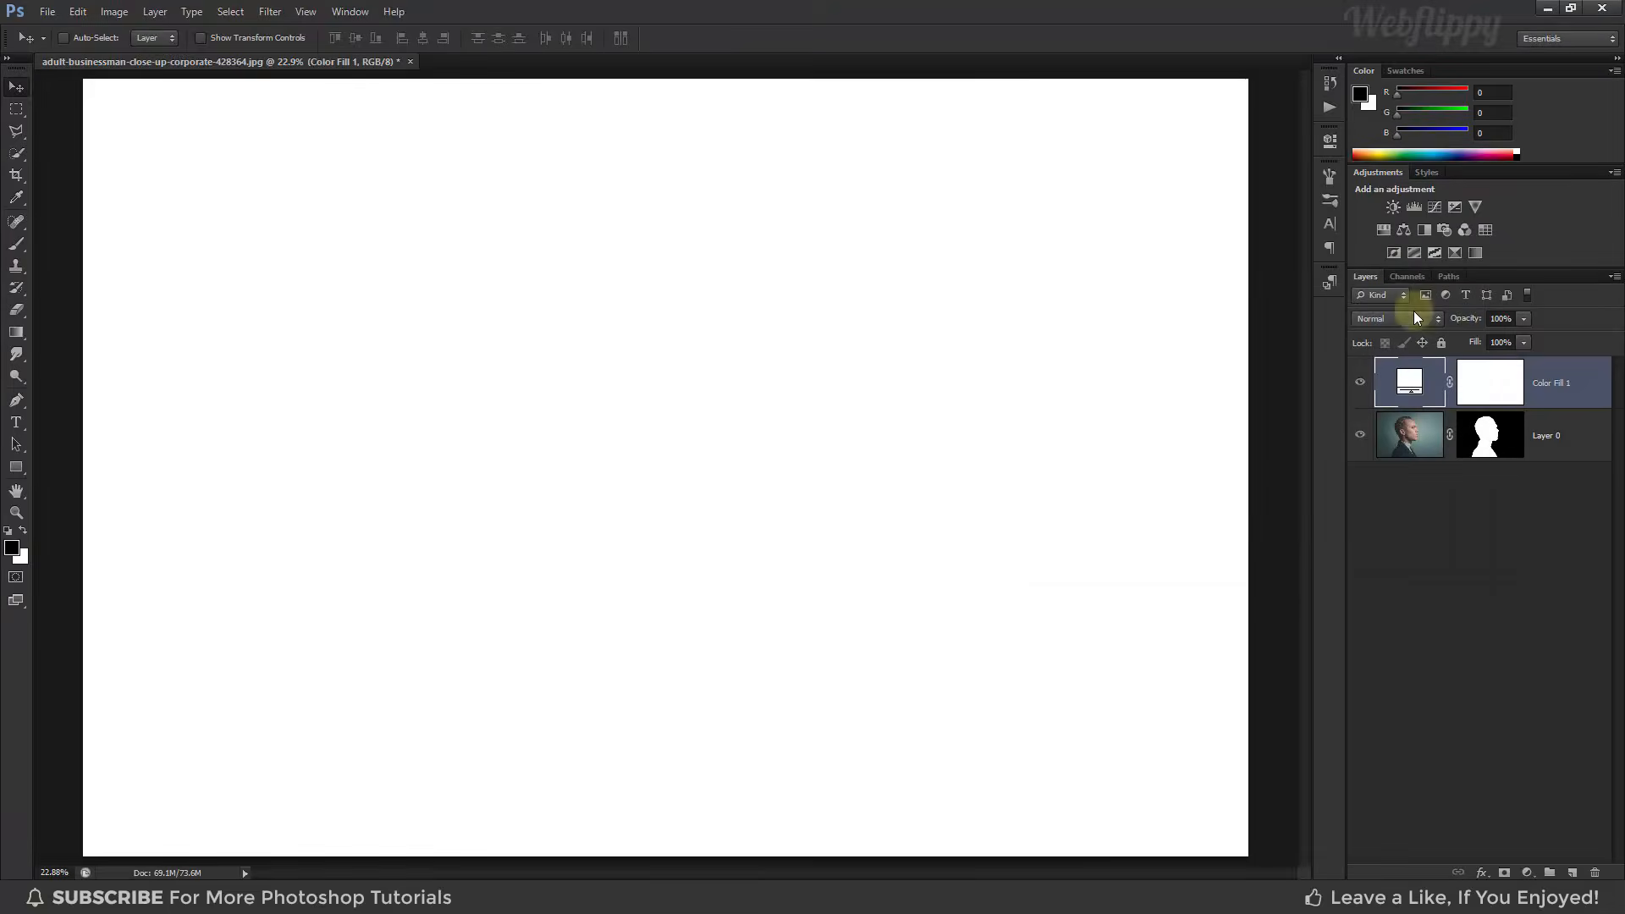
pyautogui.moveTo(1567, 385); pyautogui.dragTo(1553, 495)
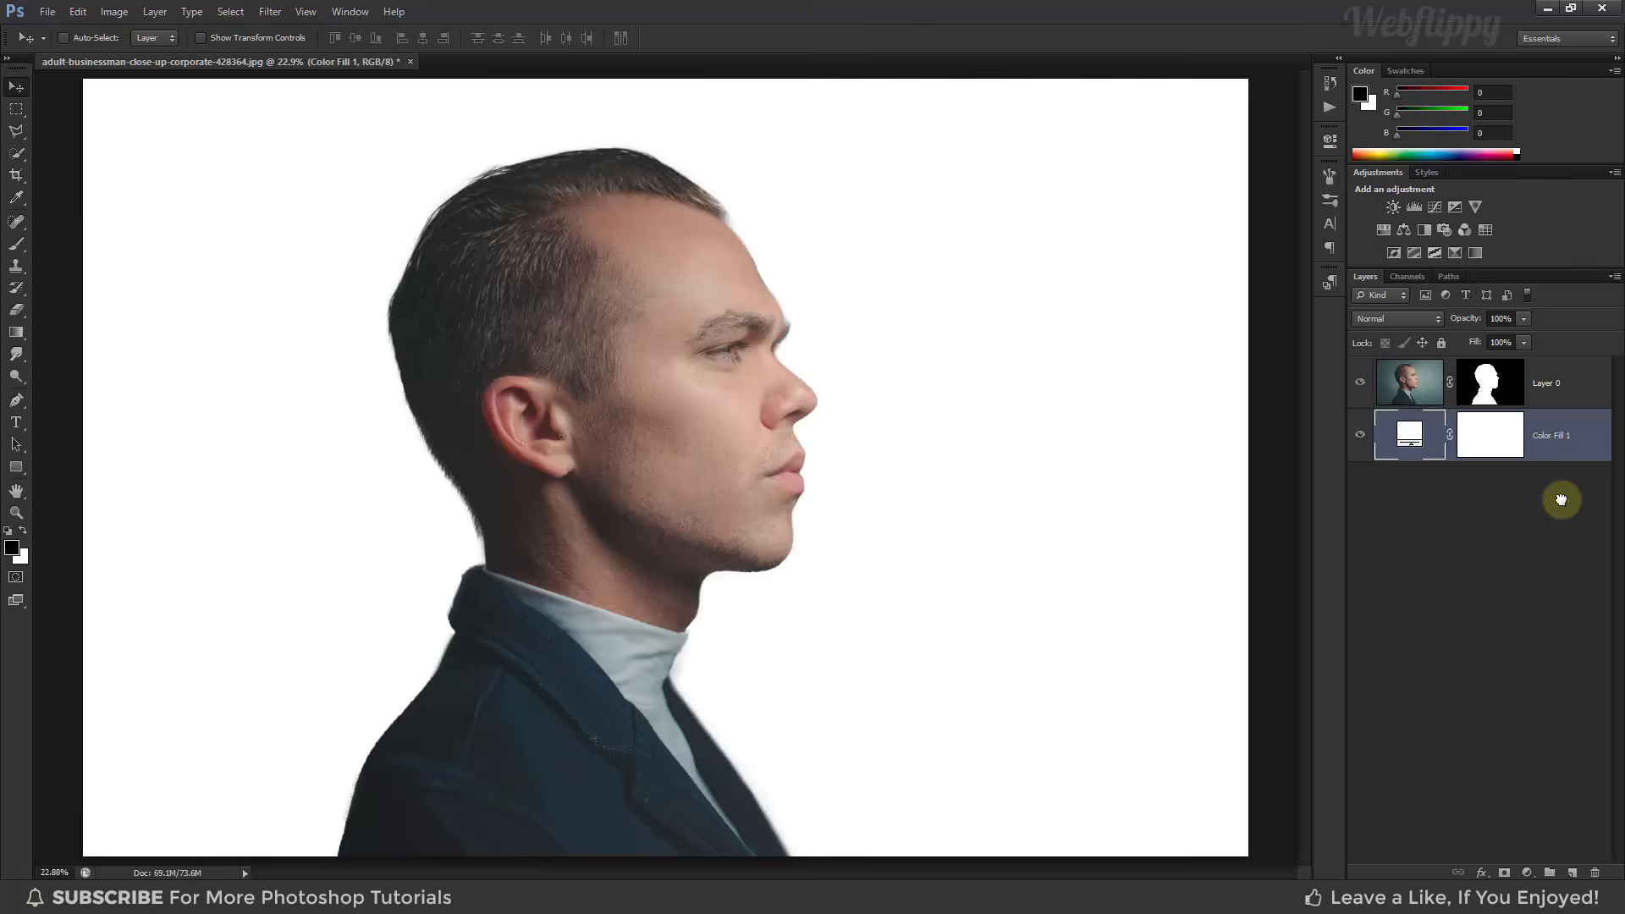
# - Place the flock-of-birds-917494 image above the portrait layer and lower its opacity to 50%
pyautogui.click(1586, 386)
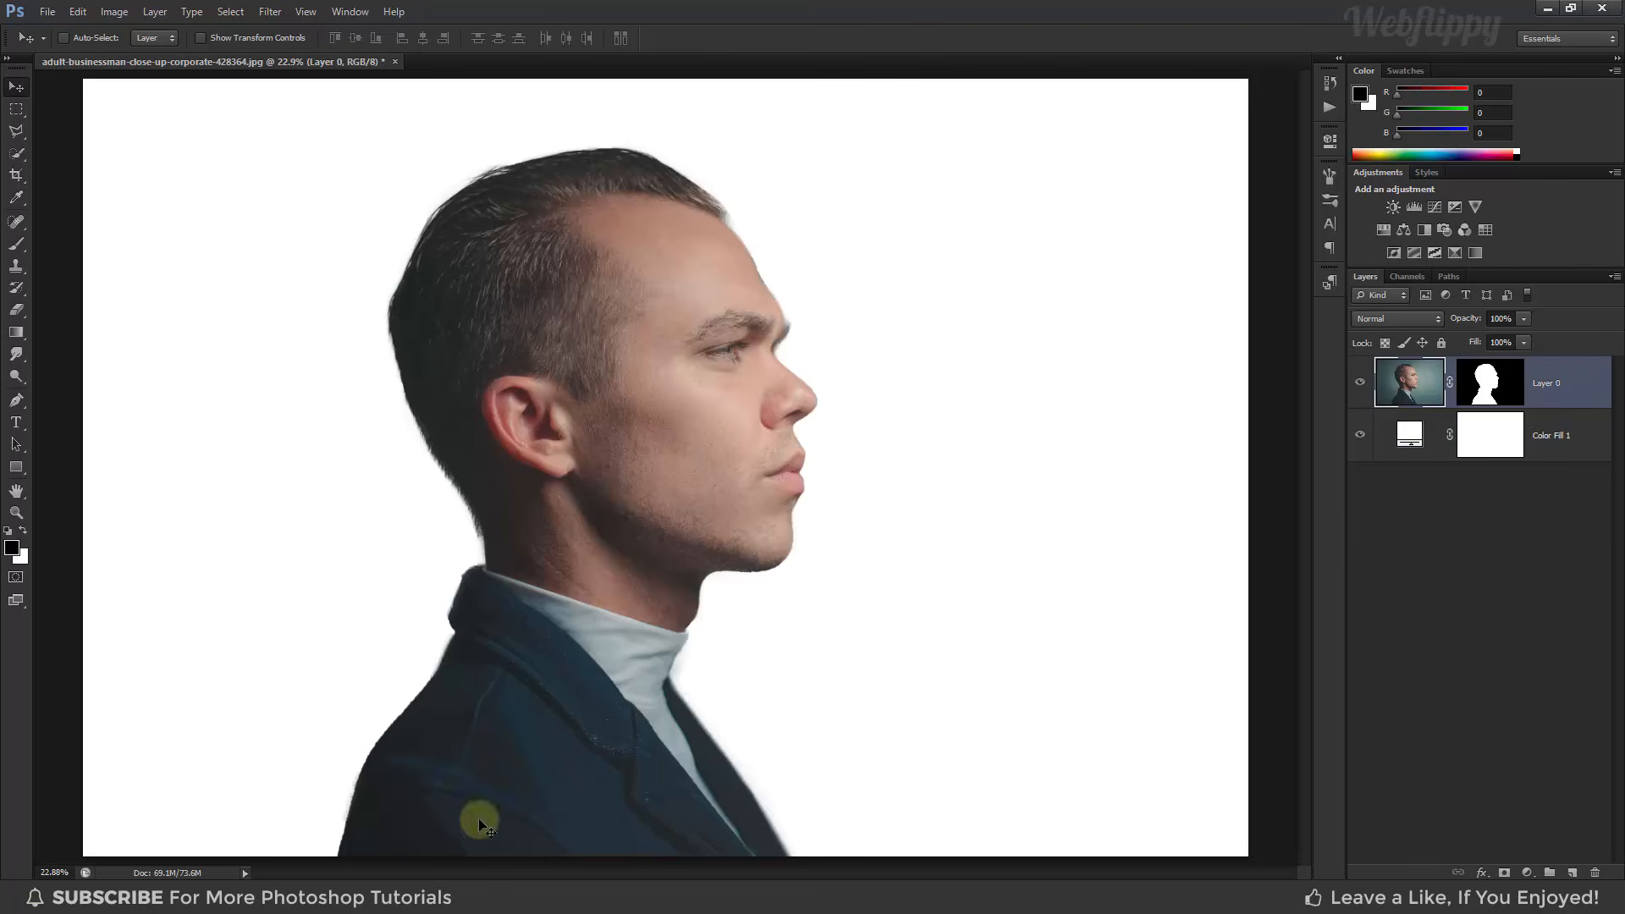
pyautogui.click(440, 894)
pyautogui.moveTo(334, 140); pyautogui.dragTo(715, 452)
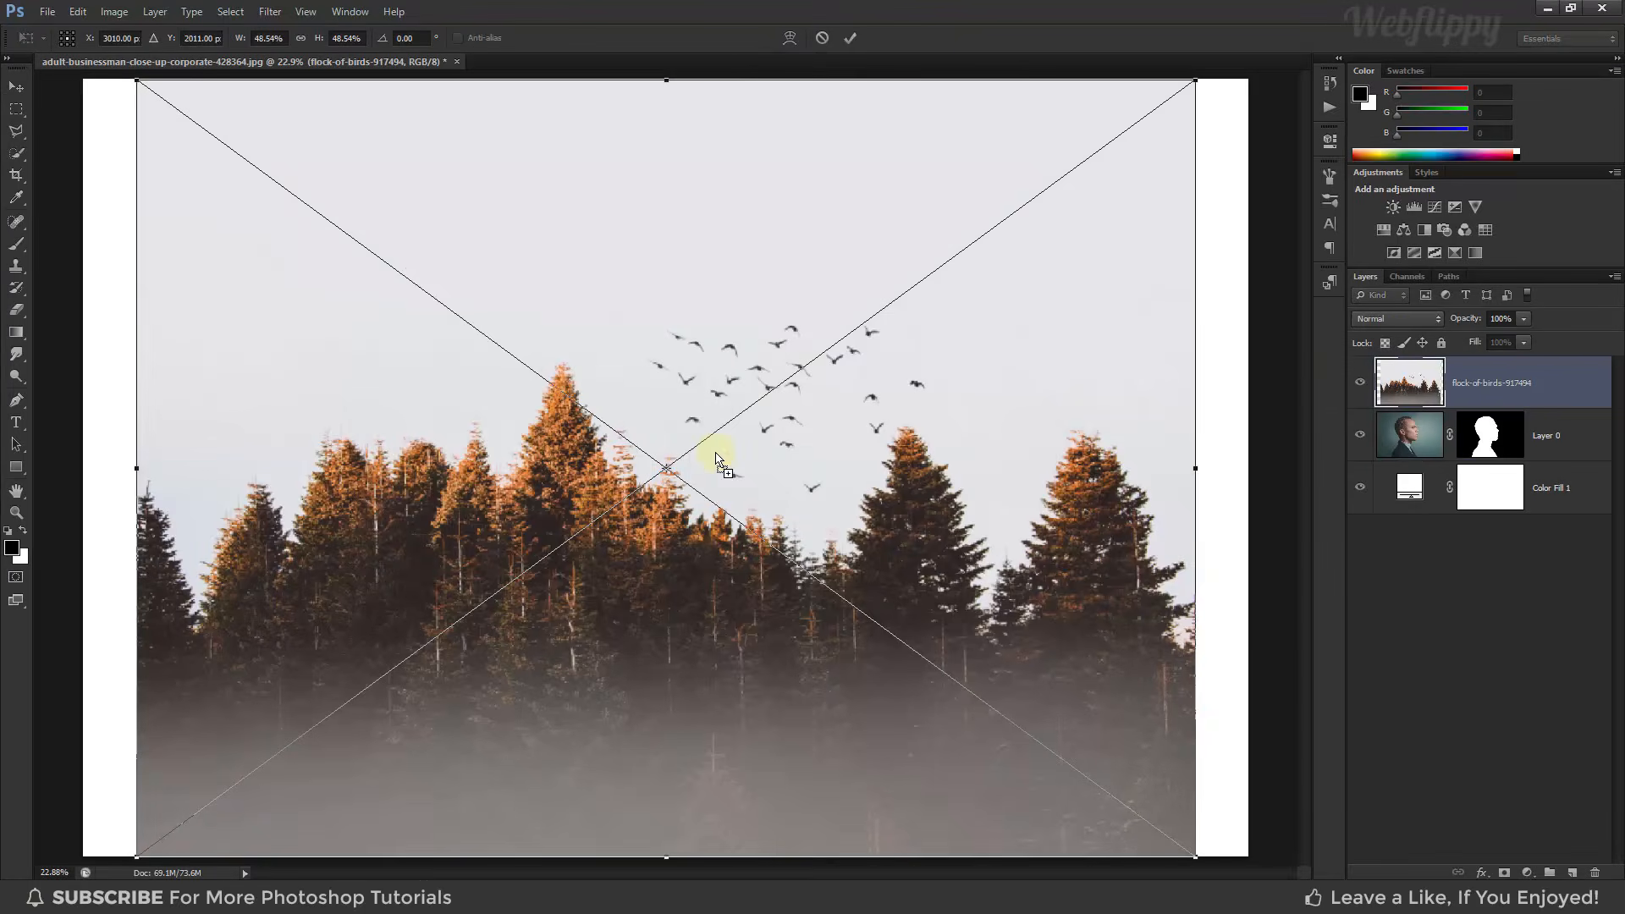
pyautogui.click(1526, 320)
pyautogui.moveTo(1499, 339); pyautogui.dragTo(1481, 341)
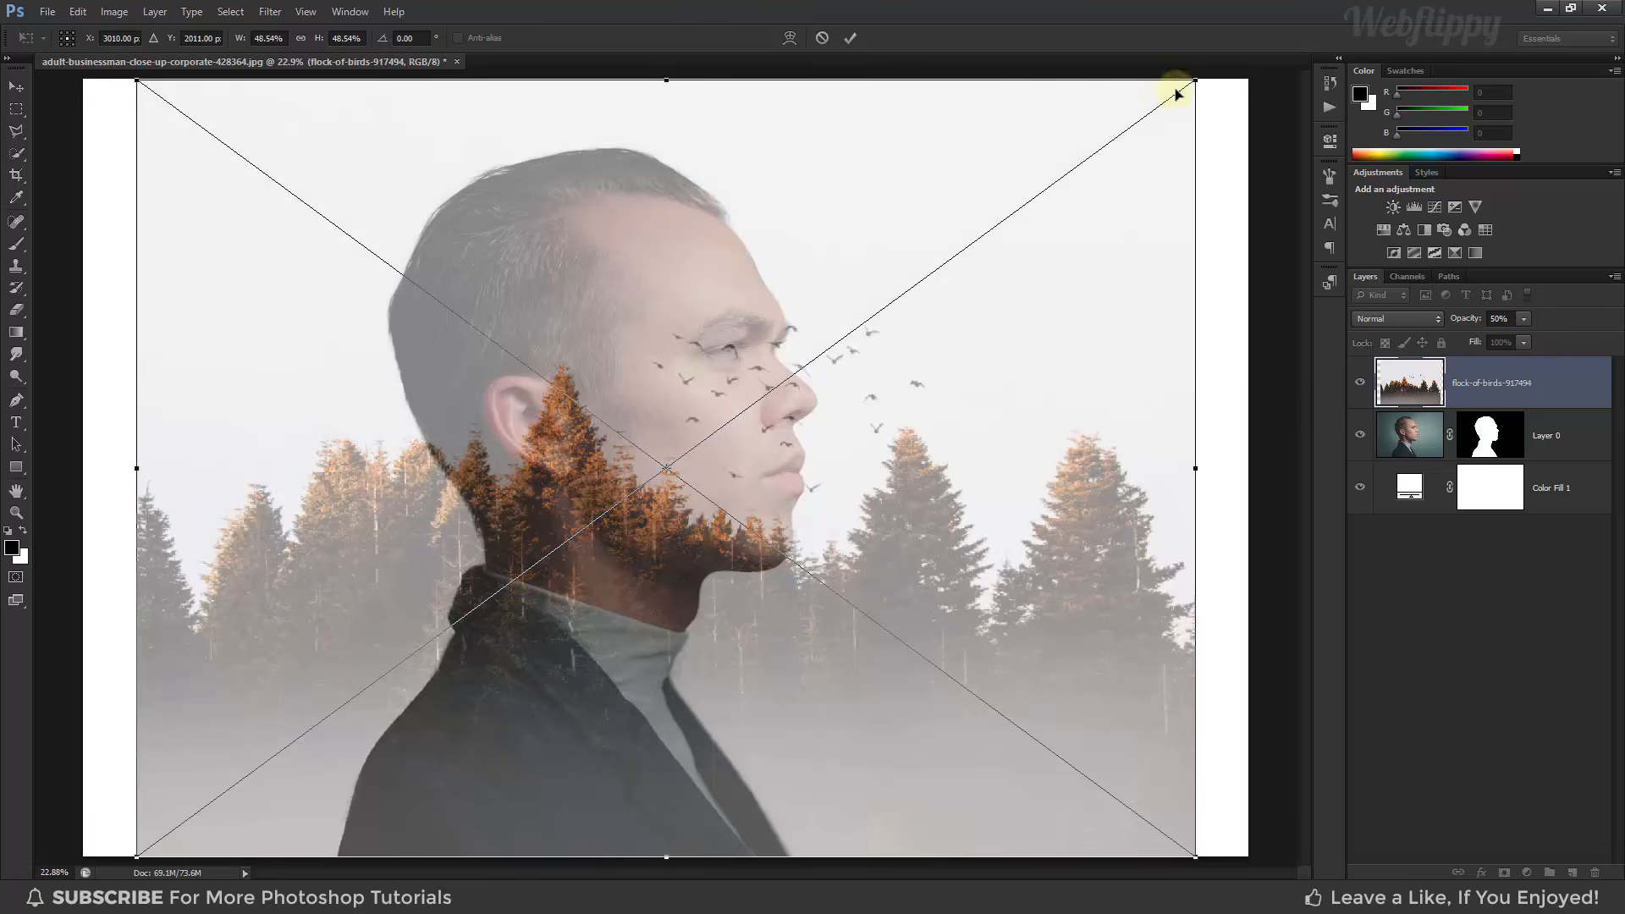
# - Scale the forest image to about 61.3%, position its trees over the man's head at about X 2717, Y 1517.5 px, and restore 100% opacity
pyautogui.moveTo(1194, 74); pyautogui.dragTo(1281, 18)
pyautogui.moveTo(1155, 369); pyautogui.dragTo(1044, 251)
pyautogui.moveTo(1233, 797)
pyautogui.mouseDown()
pyautogui.moveTo(1268, 827)
pyautogui.moveTo(1250, 811)
pyautogui.mouseUp()
pyautogui.moveTo(1106, 608); pyautogui.dragTo(1136, 667)
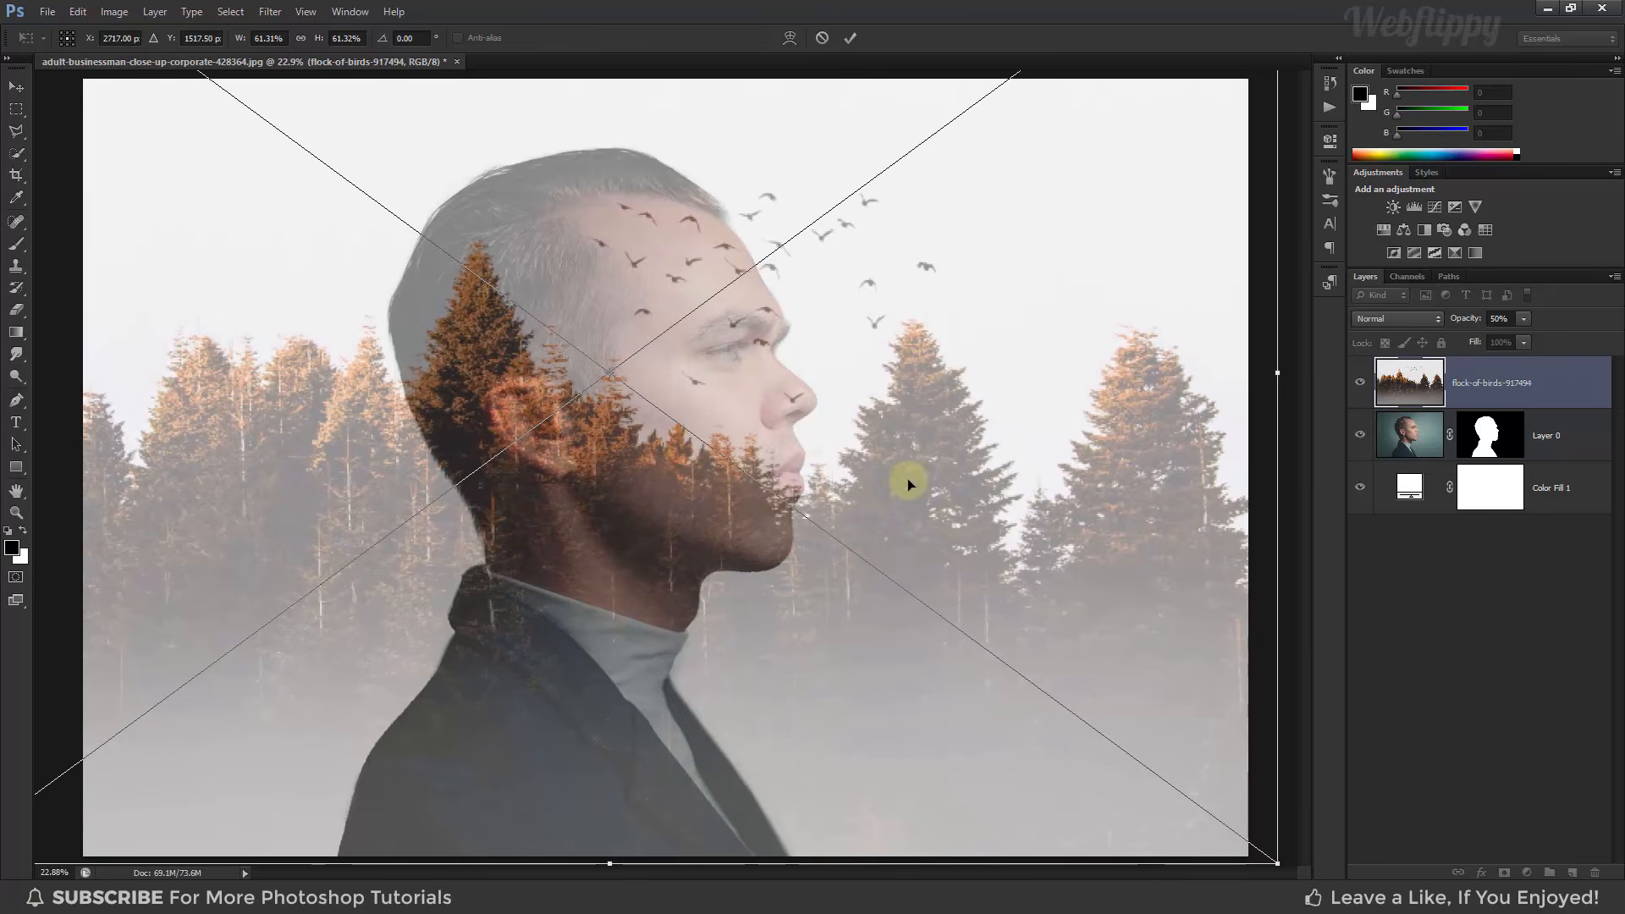
pyautogui.click(851, 39)
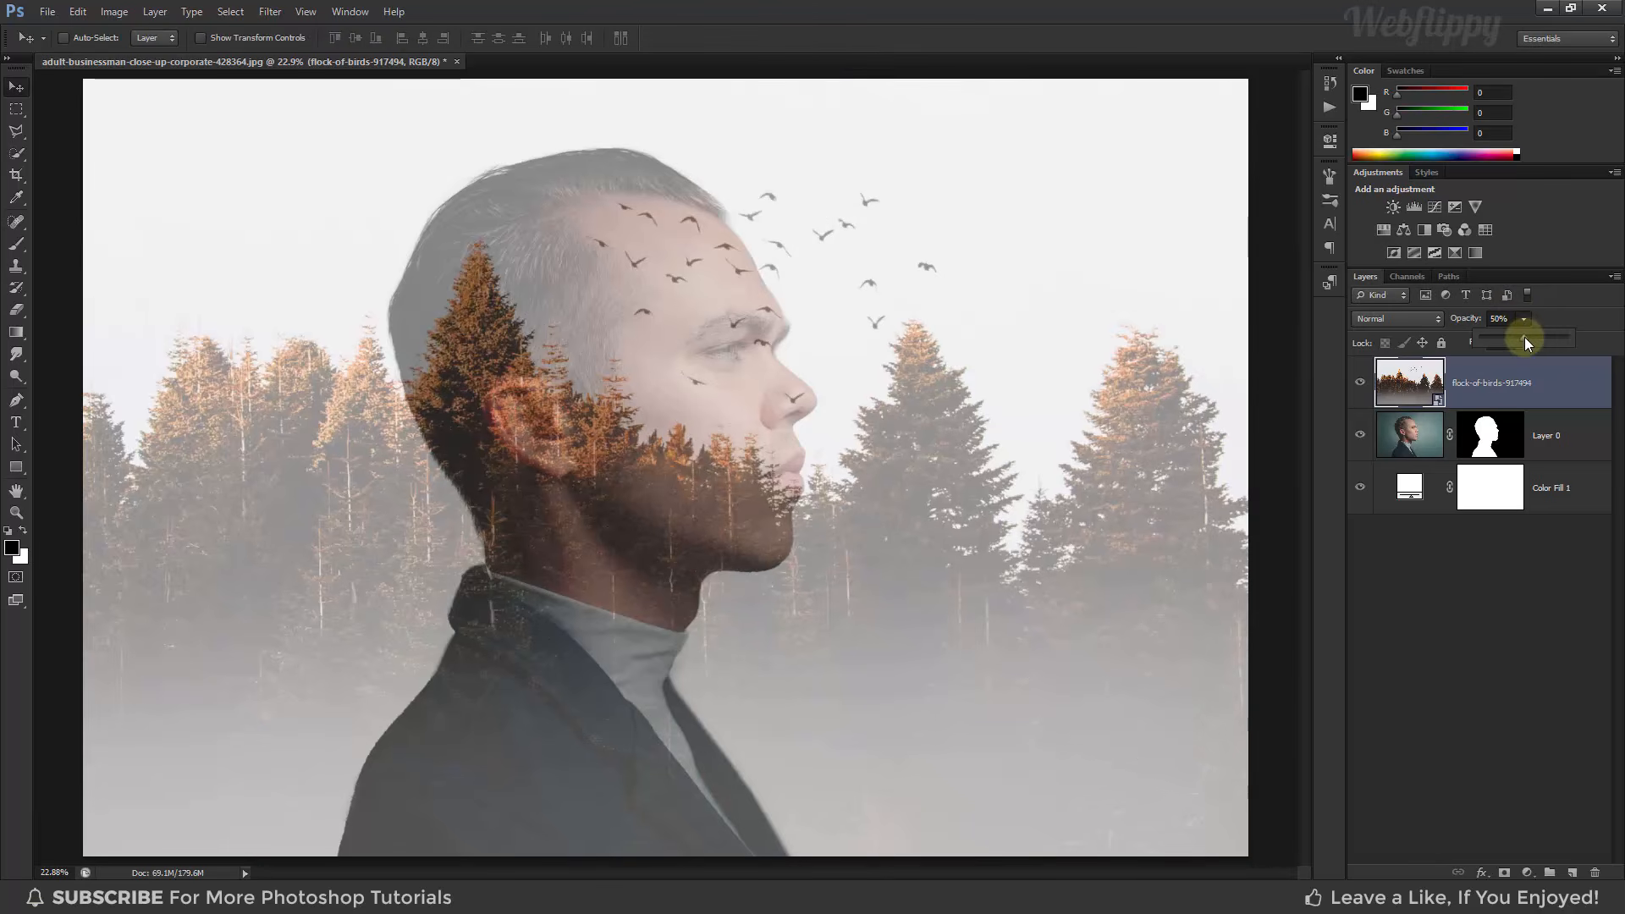
pyautogui.moveTo(1526, 337); pyautogui.dragTo(1573, 354)
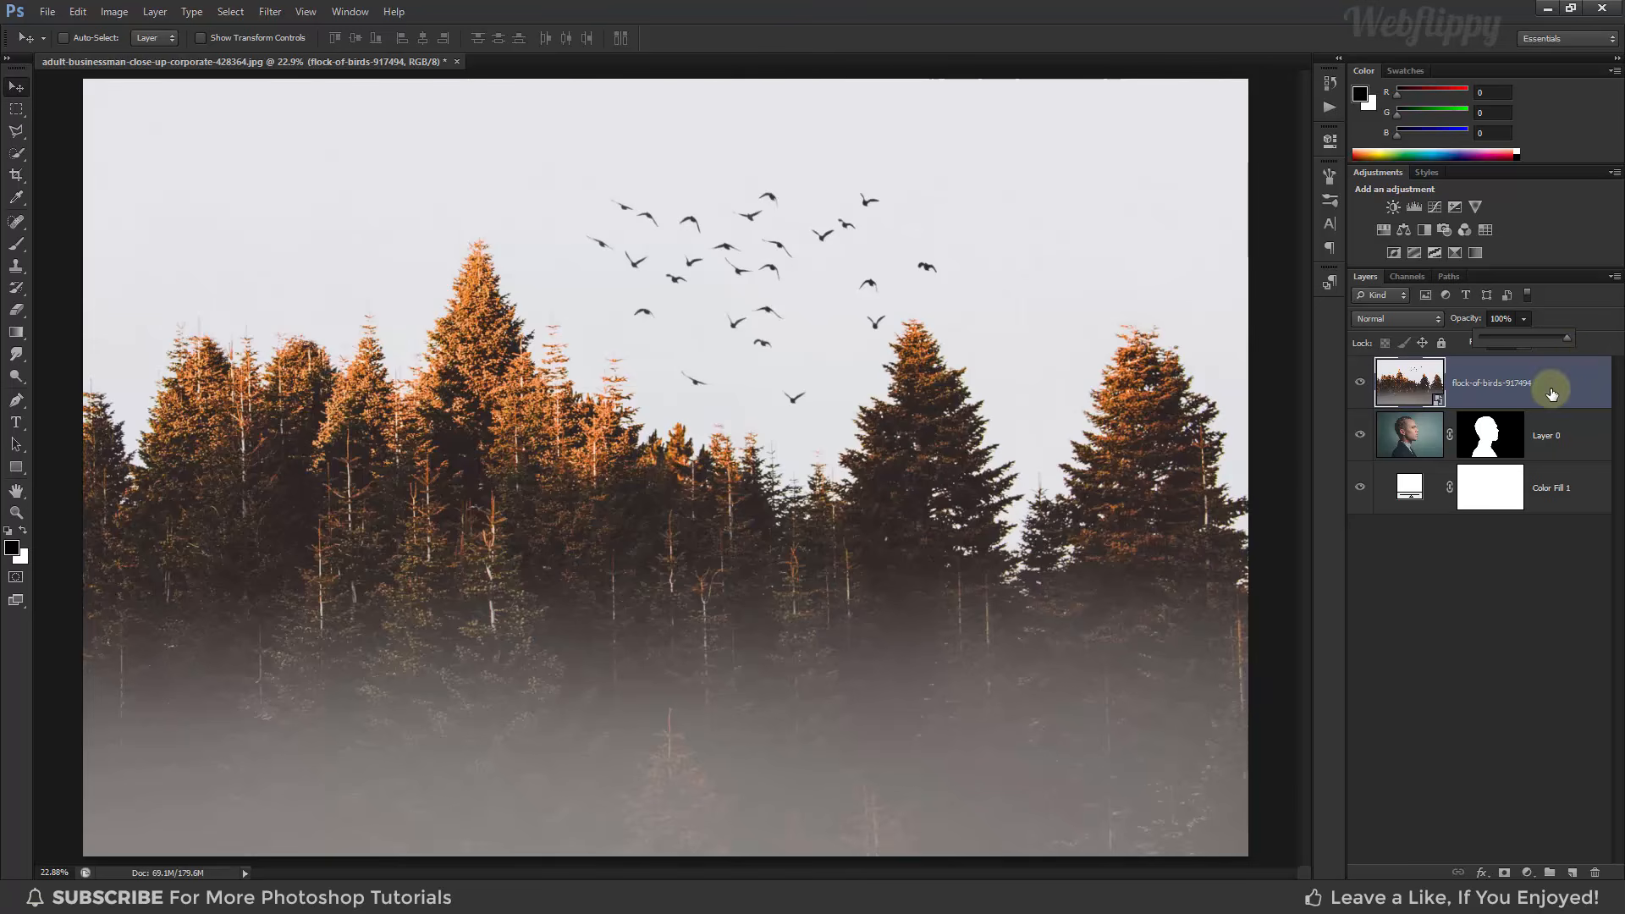
# - Clip the forest layer to the portrait layer with a clipping mask and add a layer mask to it
pyautogui.click(1551, 394)
pyautogui.rightClick(1562, 383)
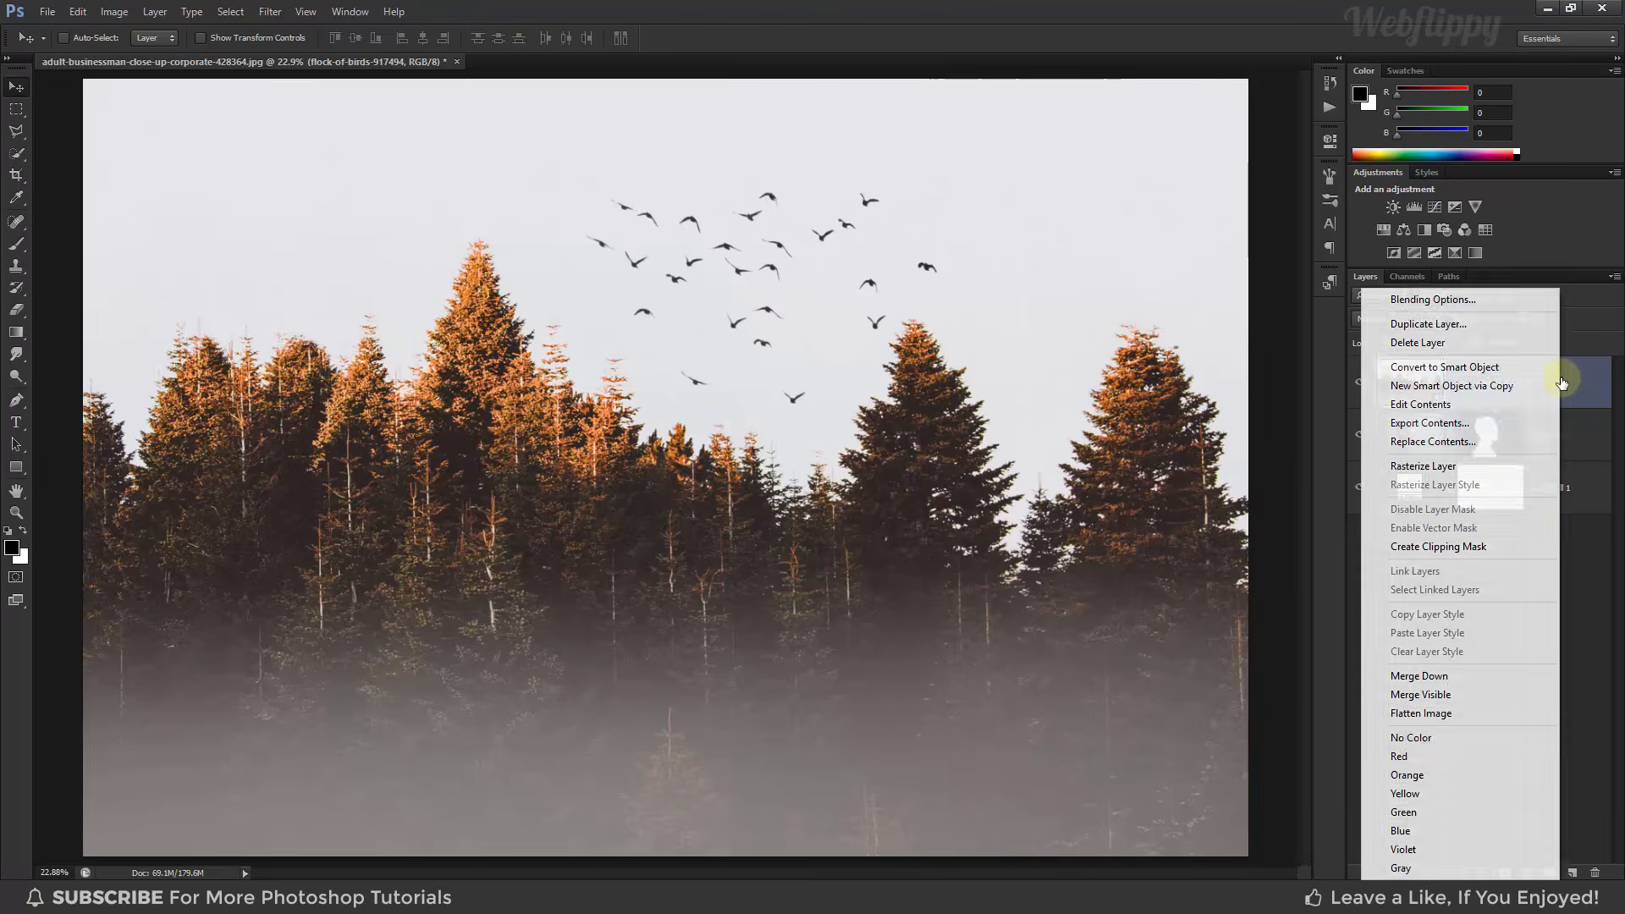
pyautogui.click(1503, 552)
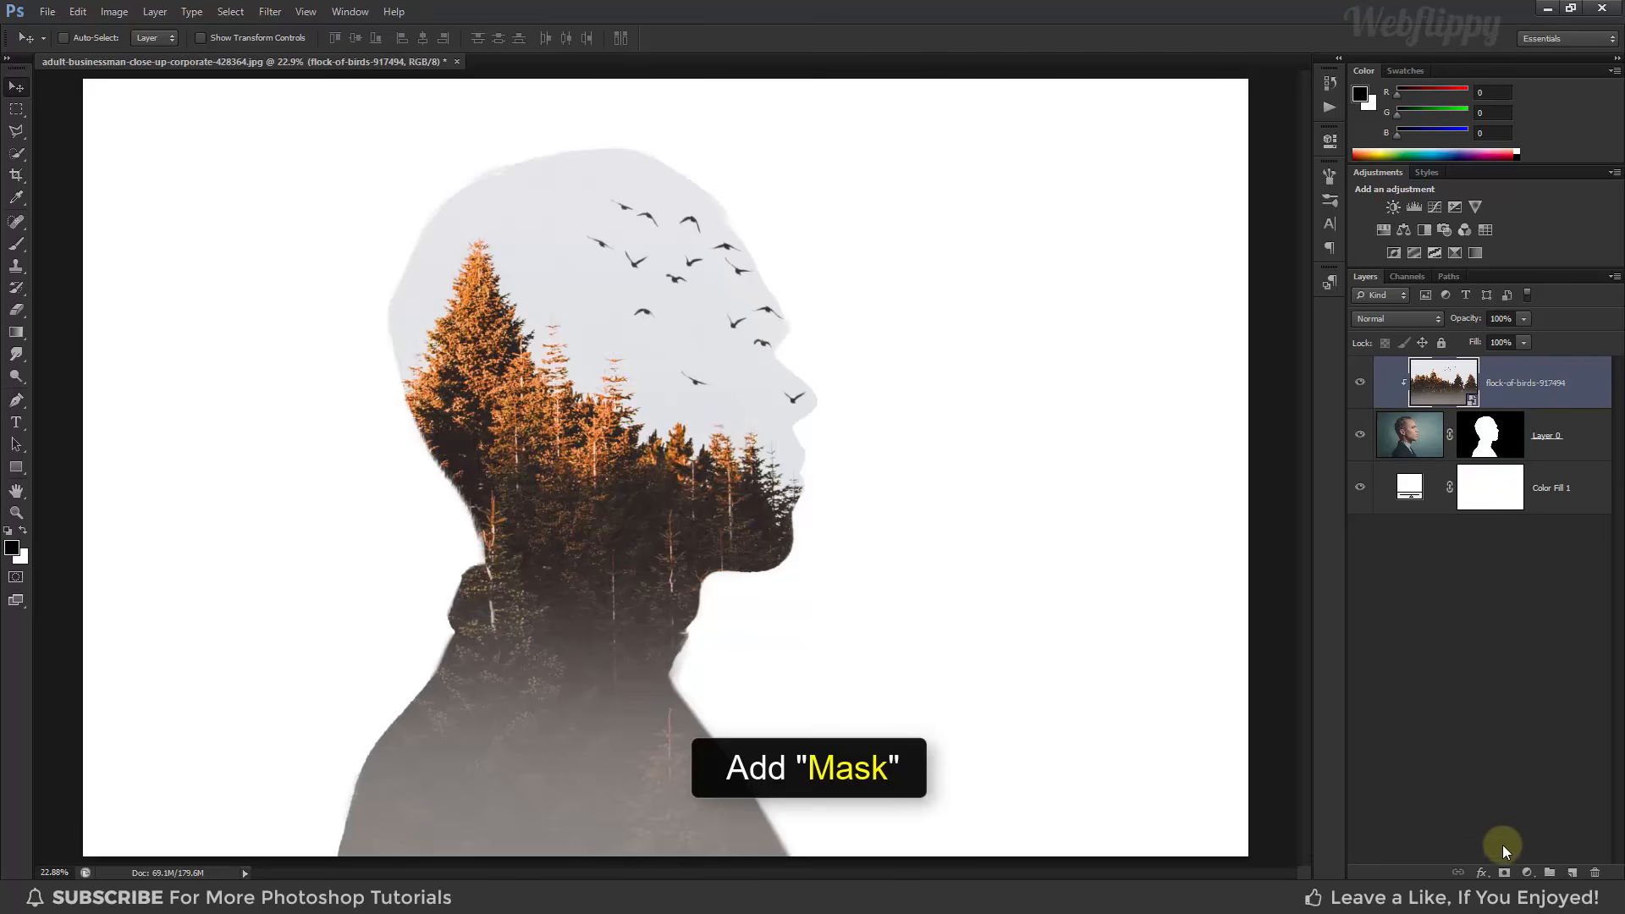
pyautogui.click(1504, 872)
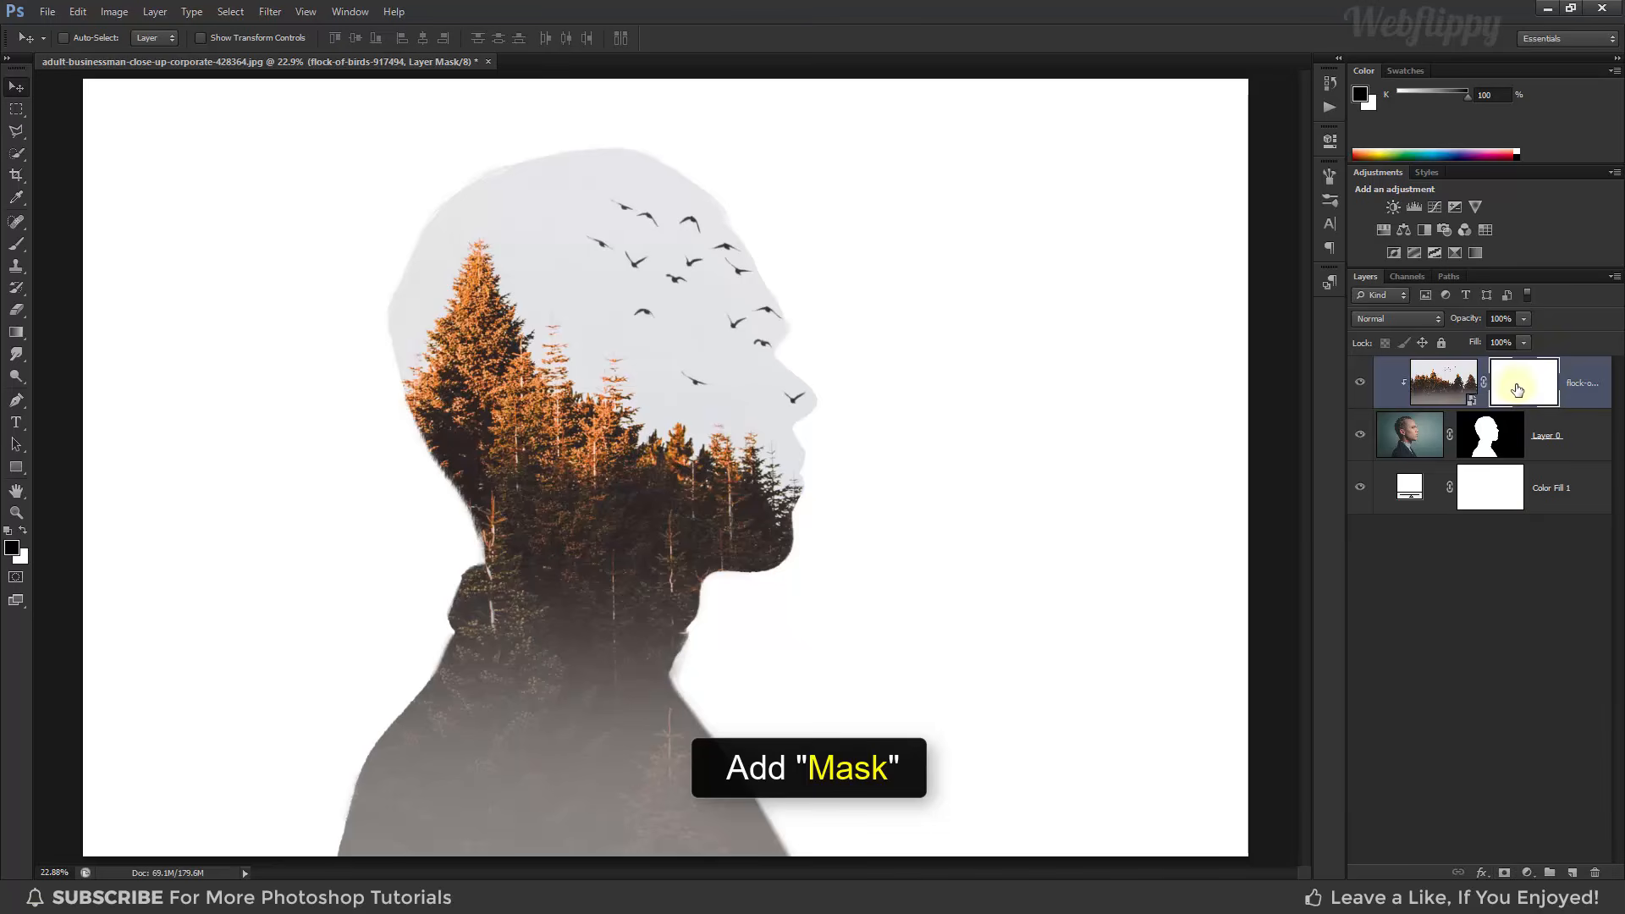
# - Duplicate the clipped forest layer and clip the copy to the portrait silhouette as well
pyautogui.click(1582, 395)
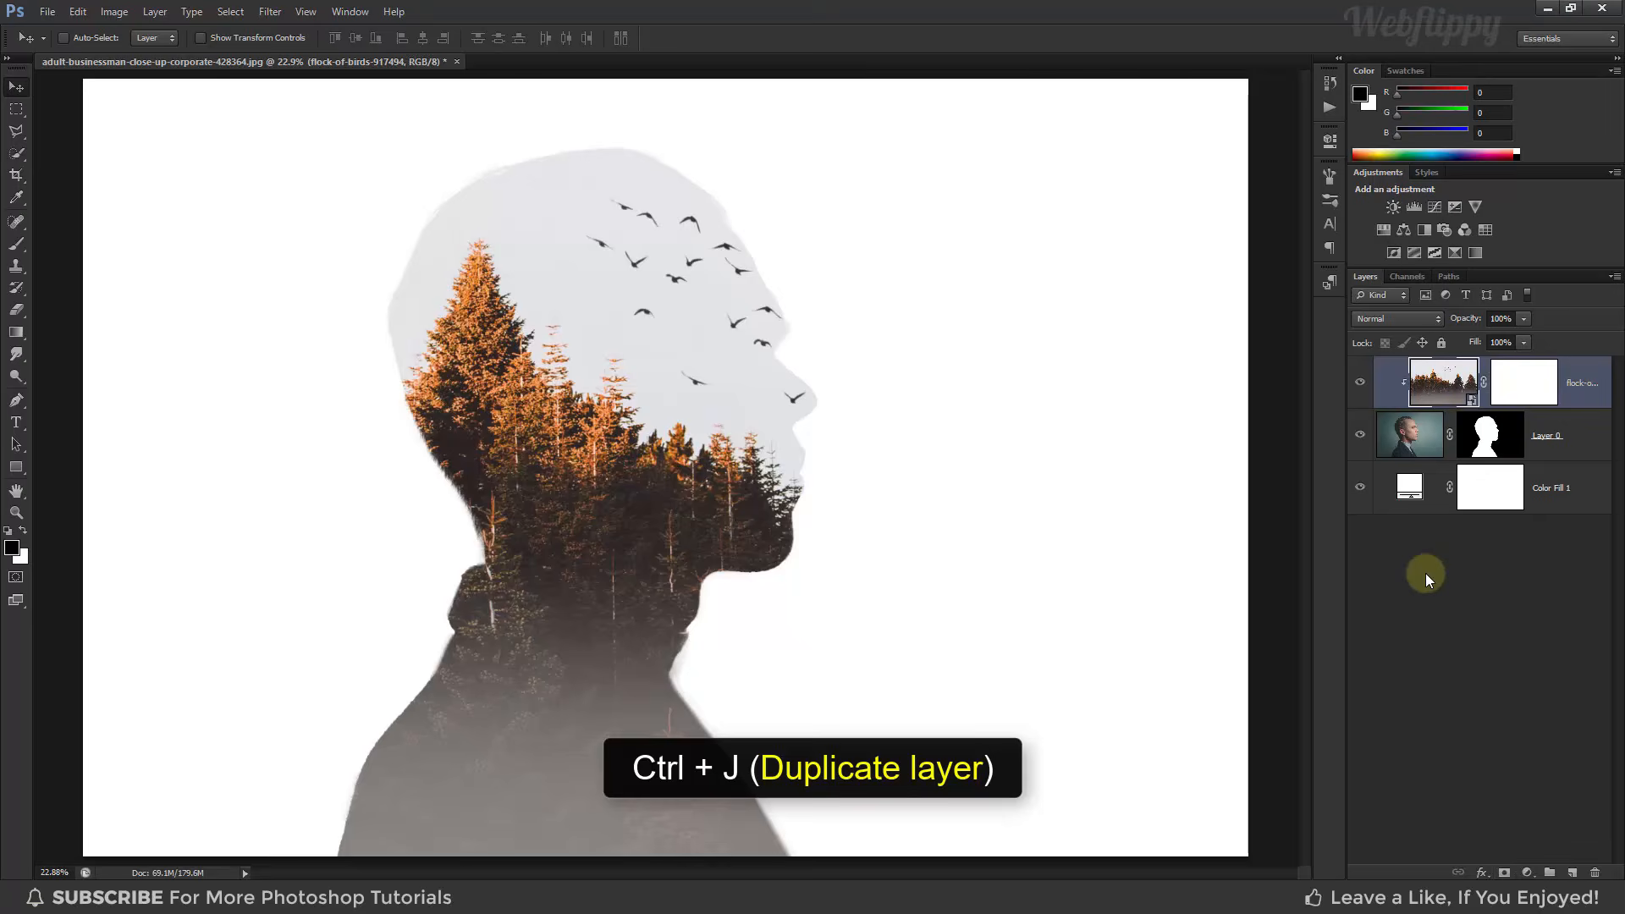
pyautogui.hotkey('ctrl', 'j')
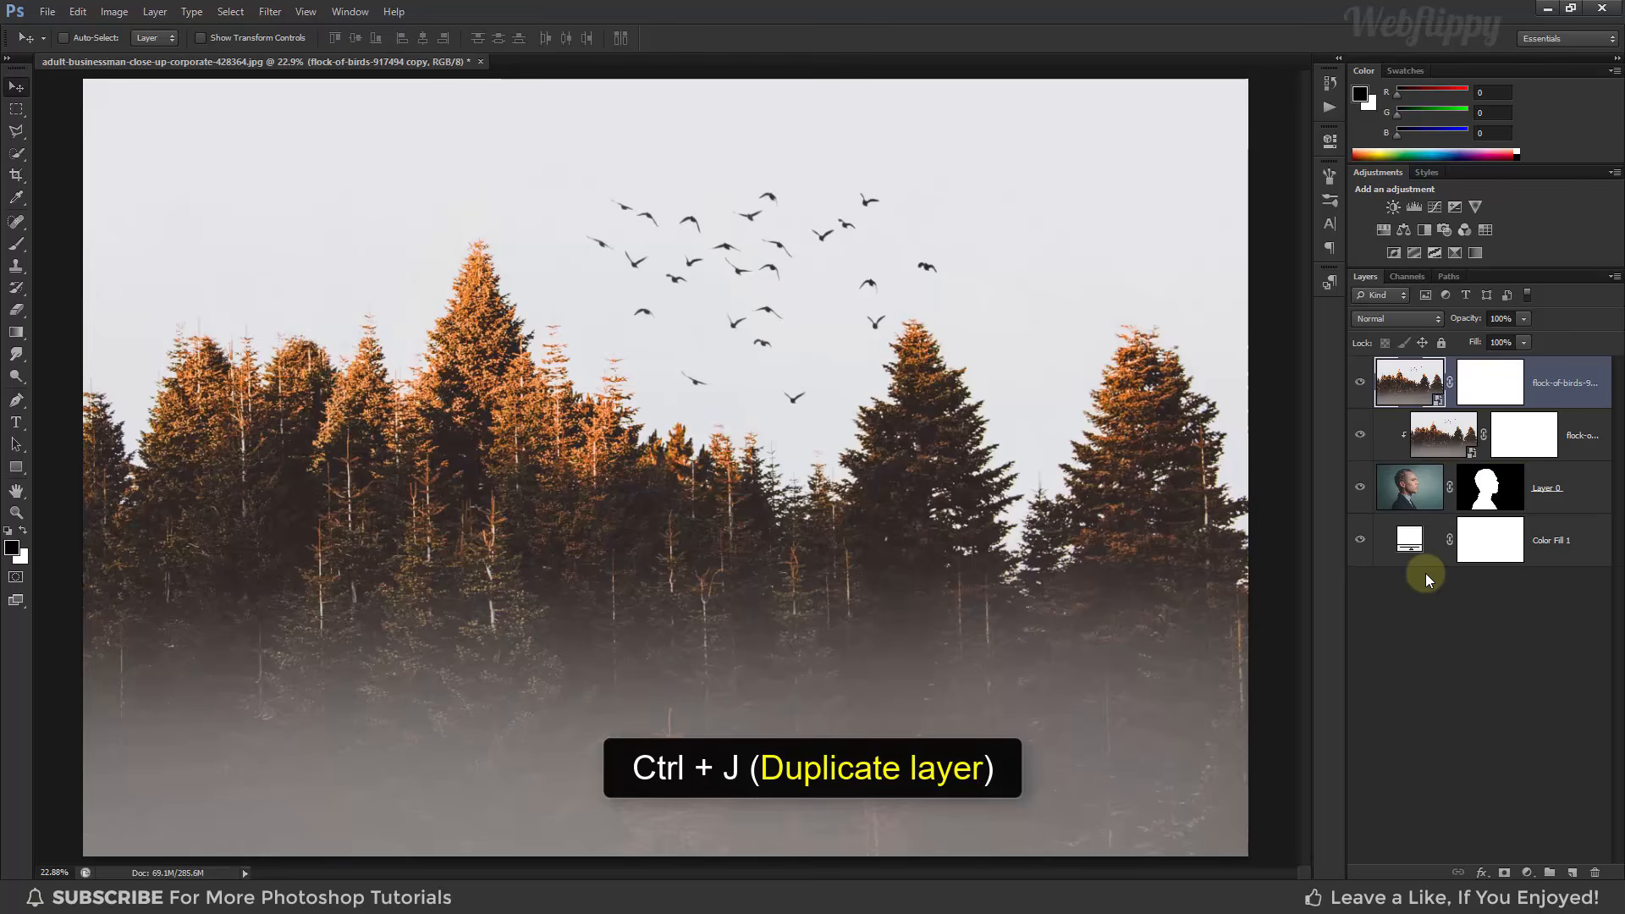
pyautogui.rightClick(1565, 390)
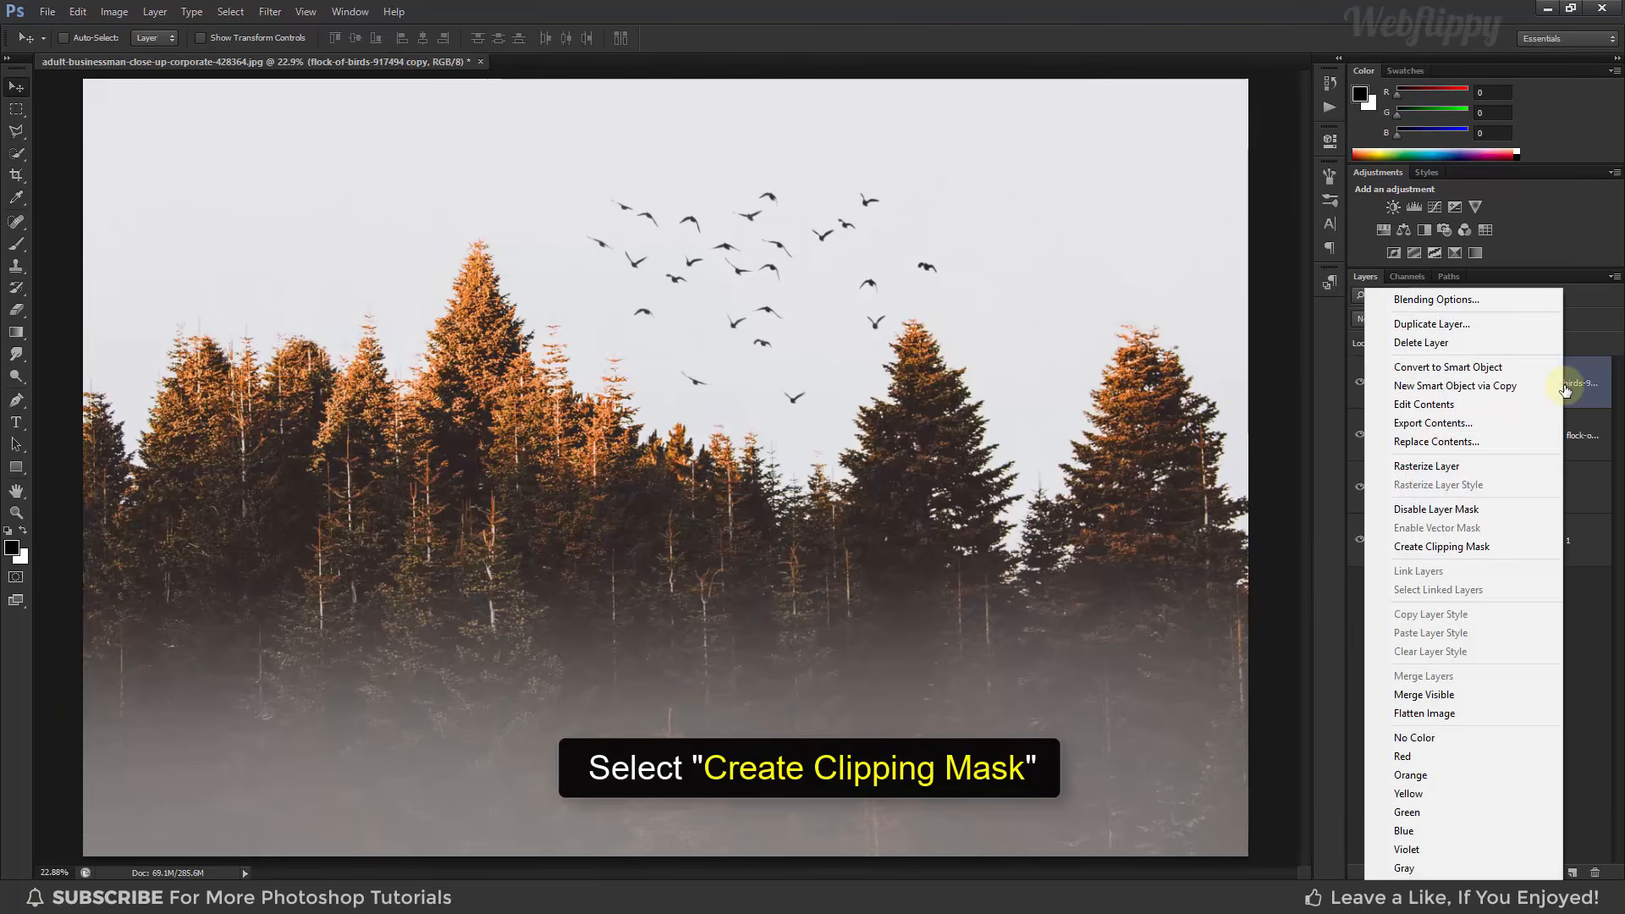
pyautogui.click(1490, 546)
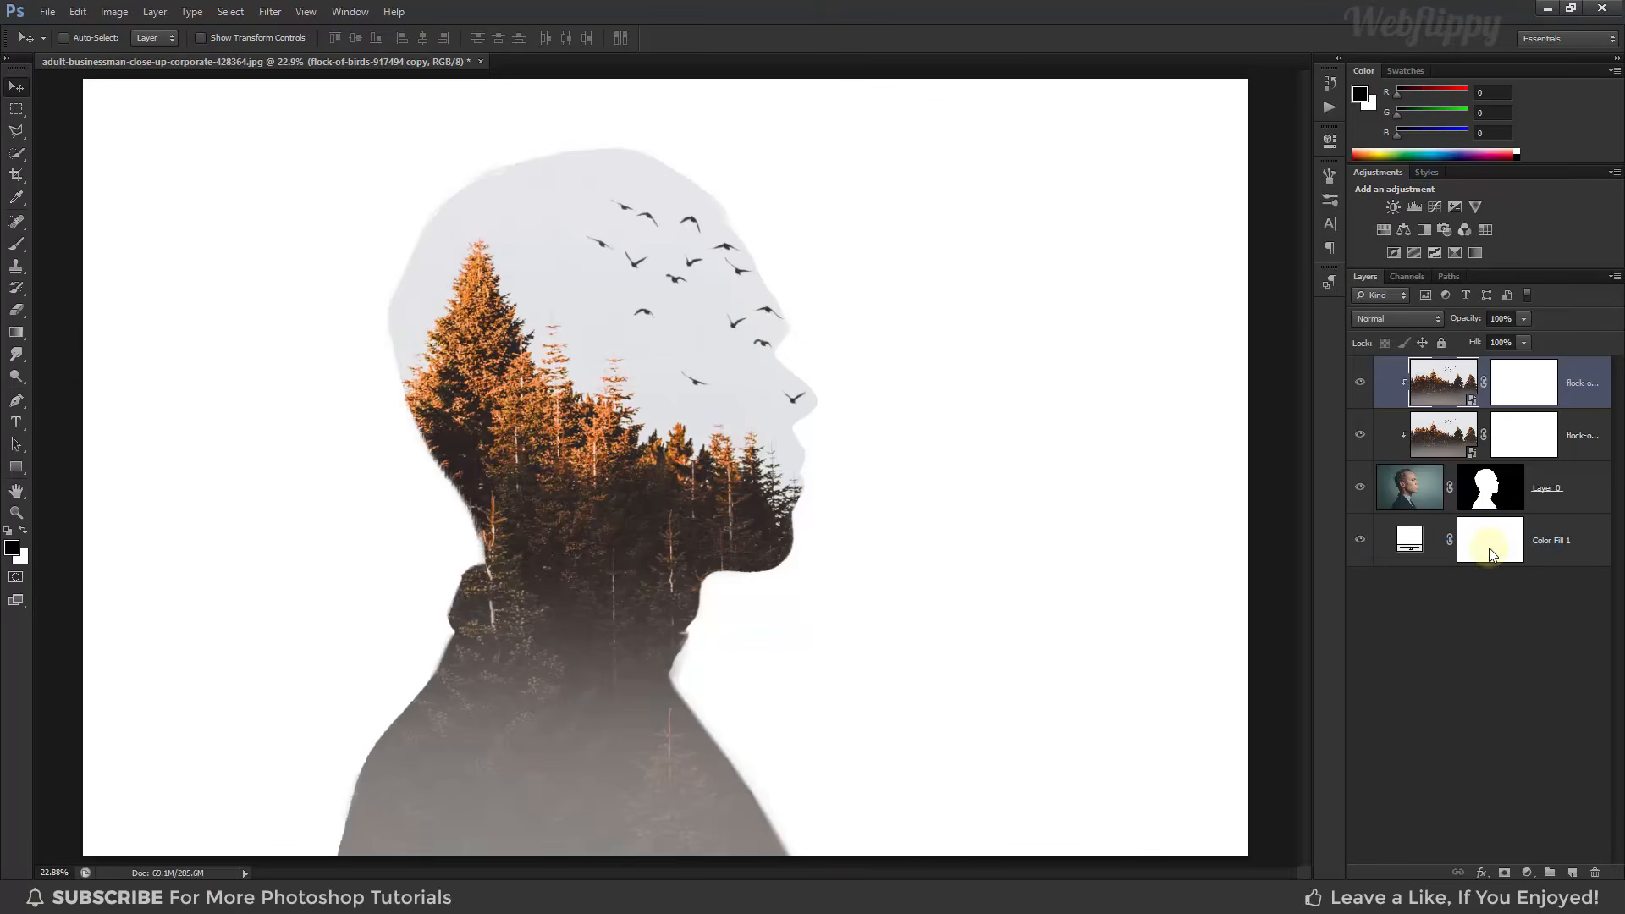
# - Hide the original forest layer, then flip the copy vertically and move it down to about X 4468, Y 3533.5 px
pyautogui.click(1361, 440)
pyautogui.hotkey('ctrl', 't')
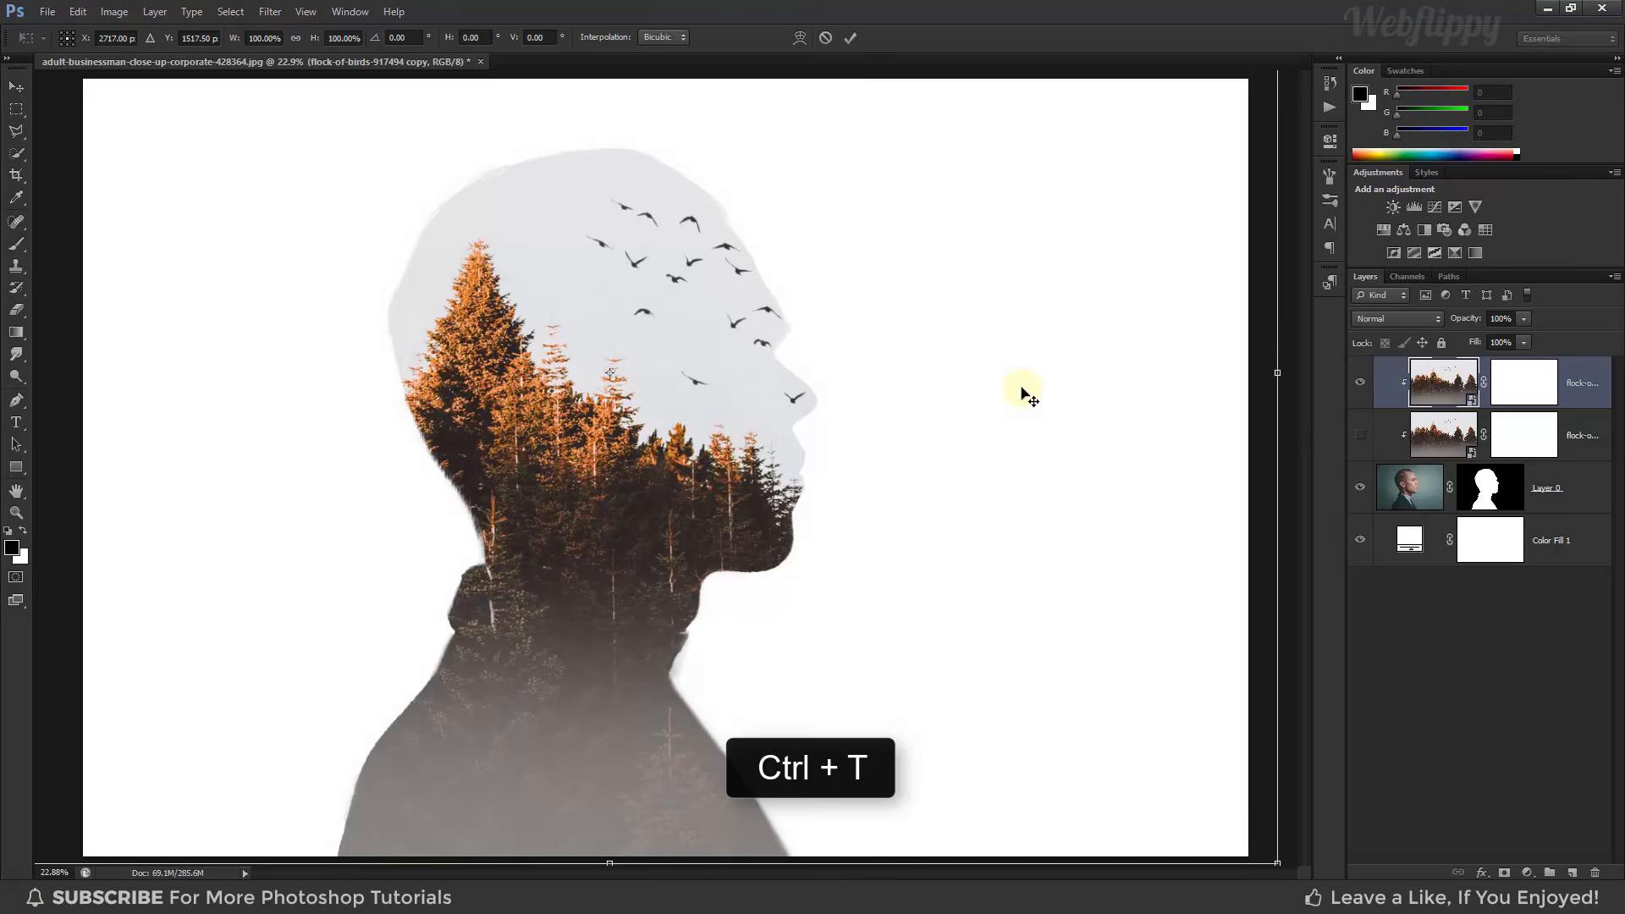
pyautogui.rightClick(982, 405)
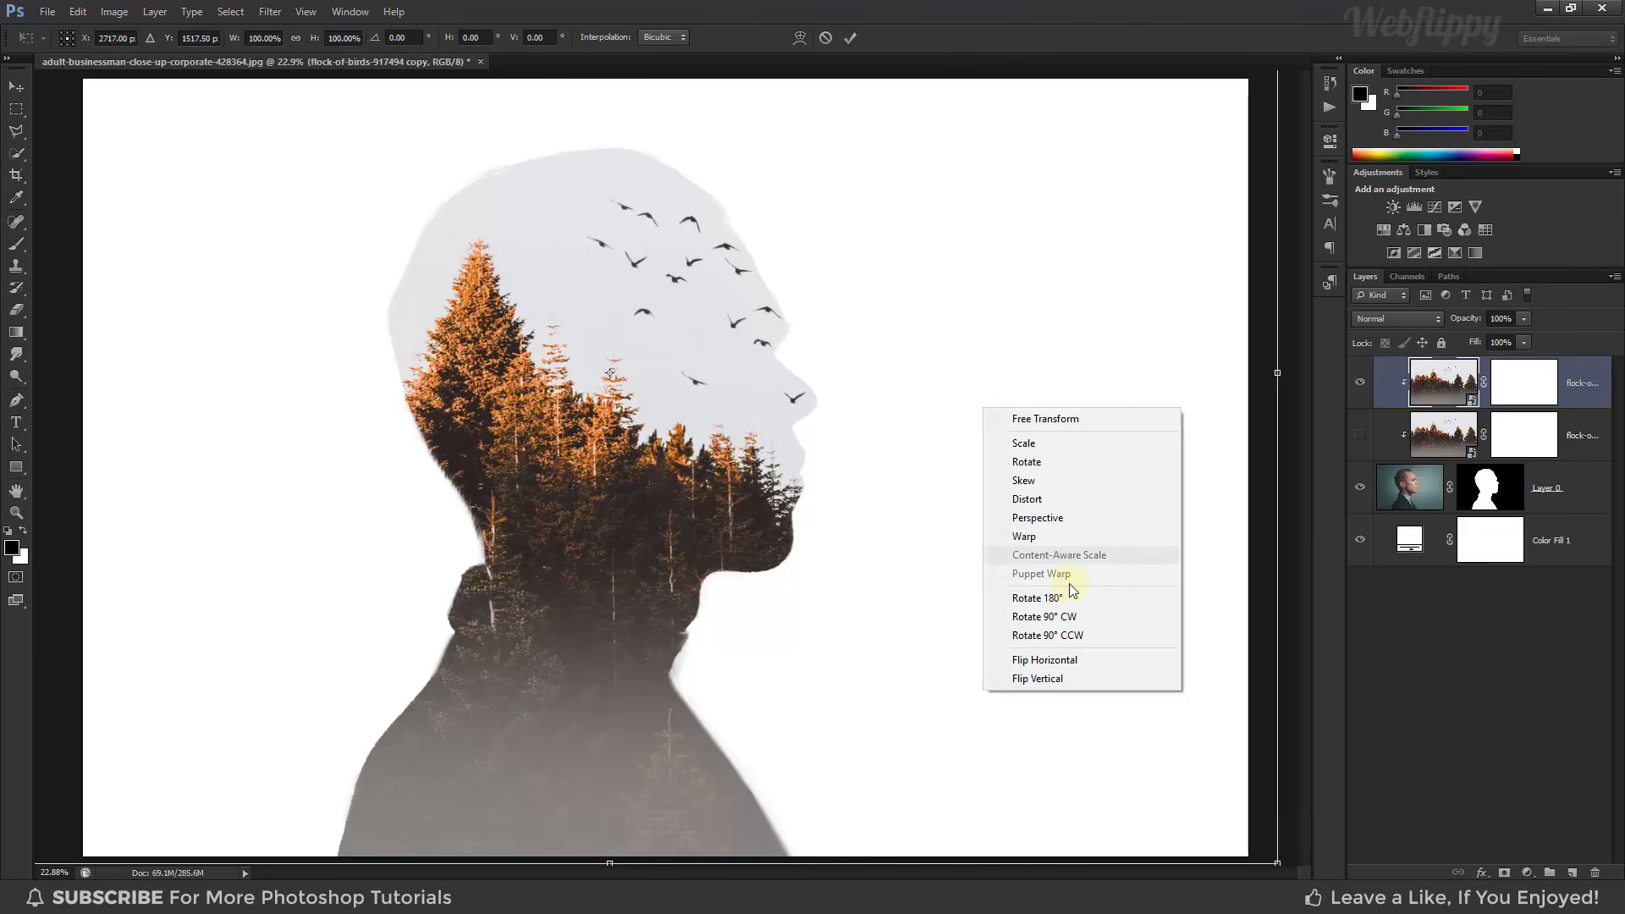
pyautogui.click(1079, 675)
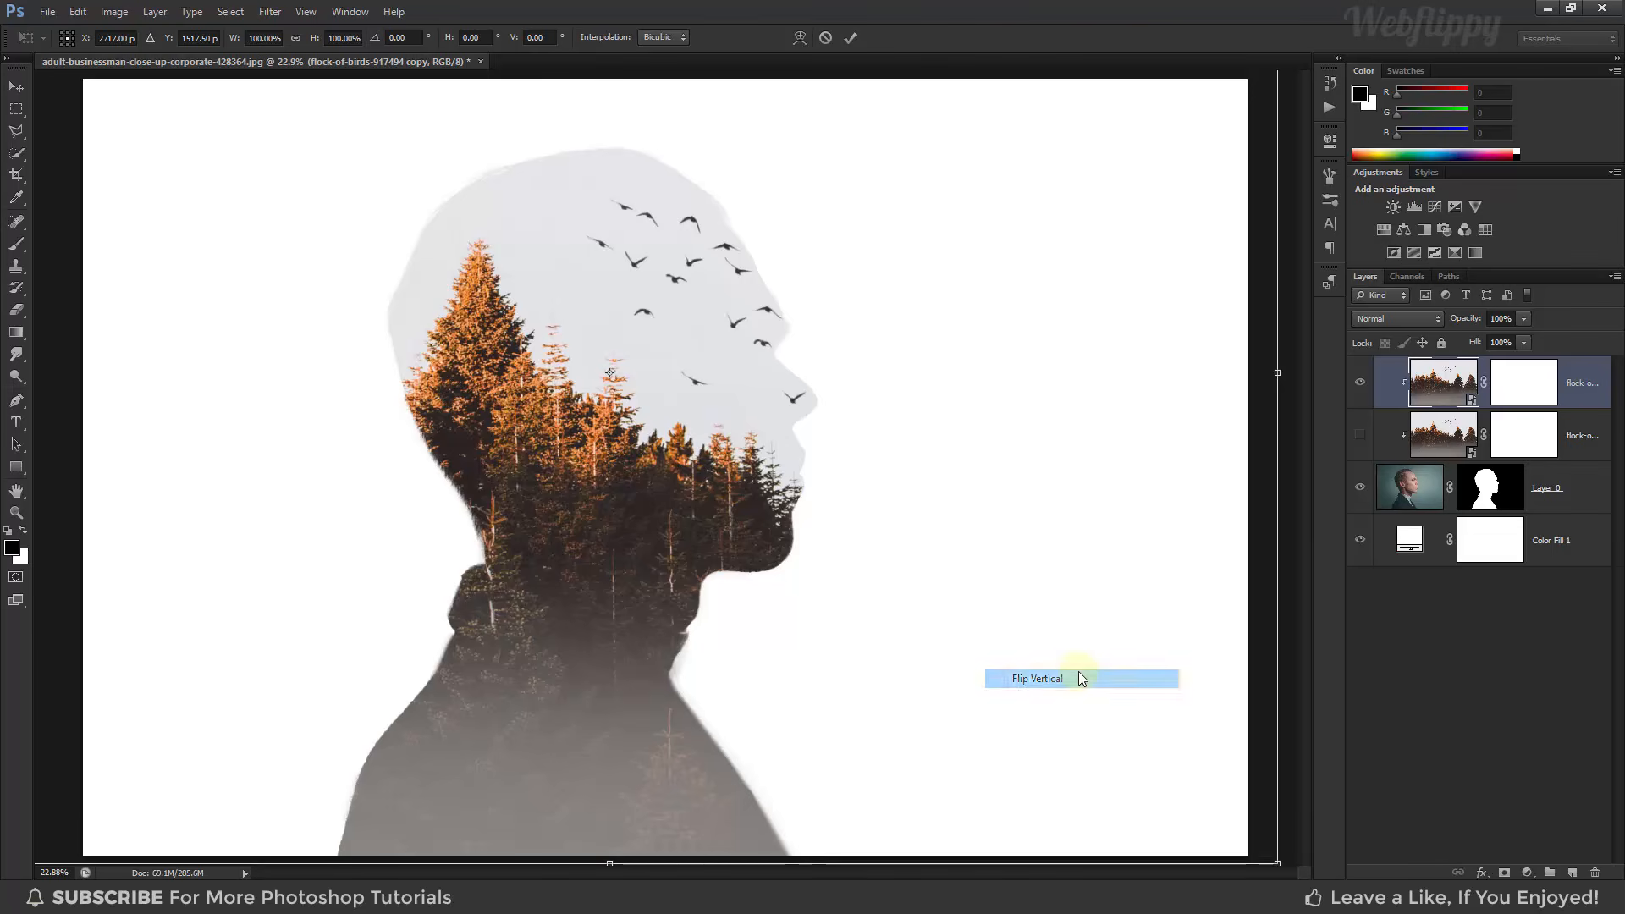
pyautogui.moveTo(701, 276); pyautogui.dragTo(694, 527)
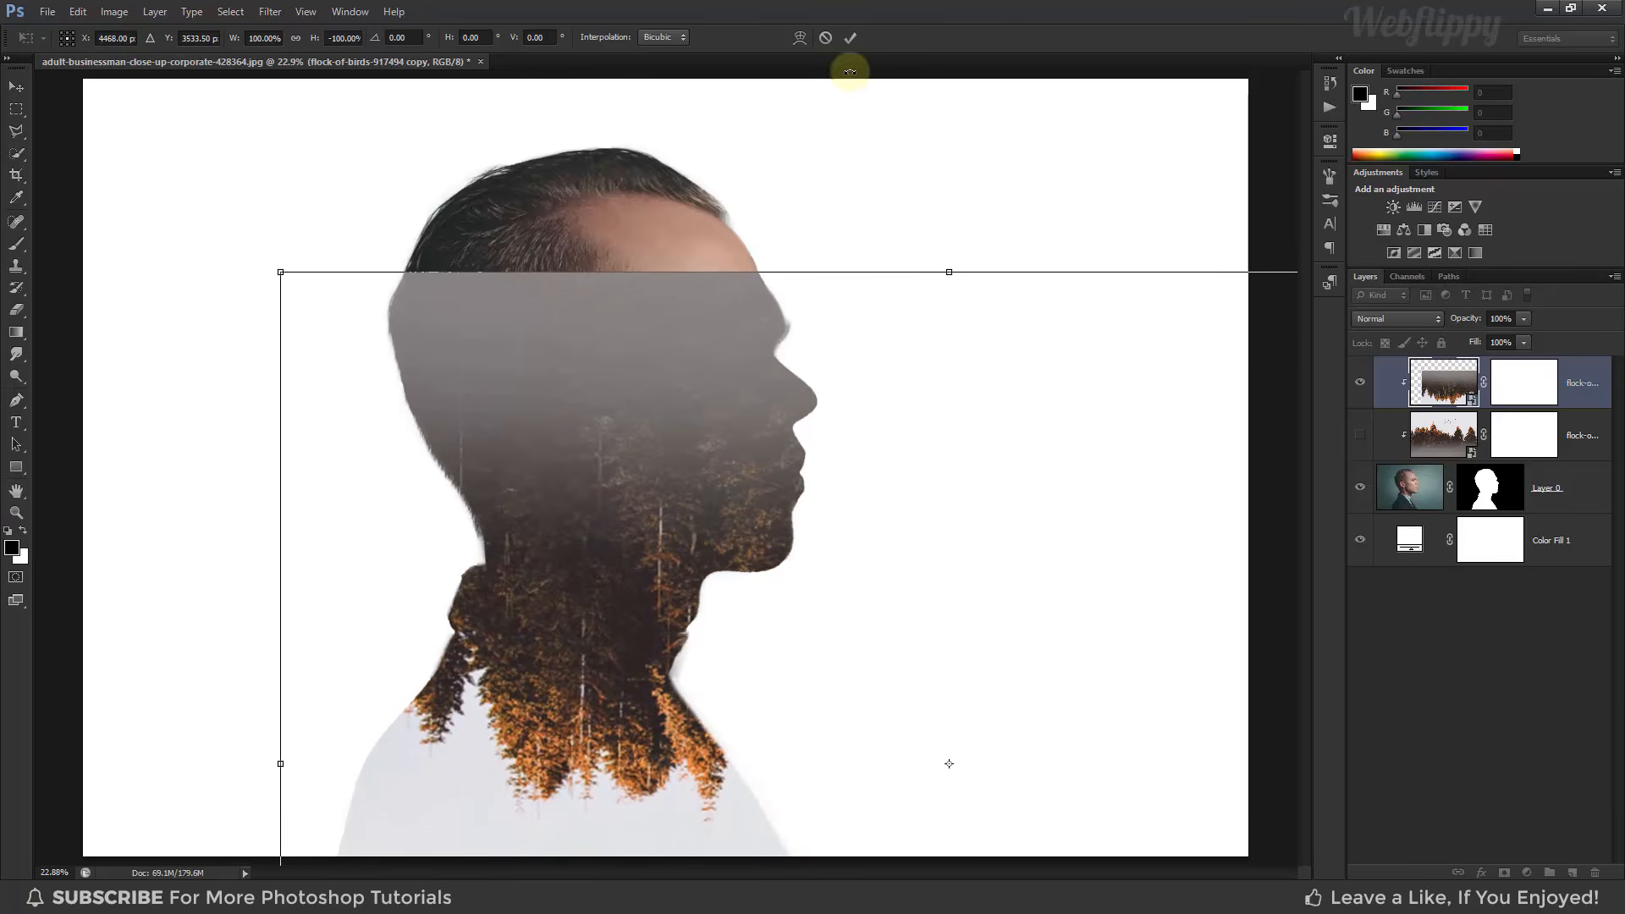
pyautogui.click(850, 37)
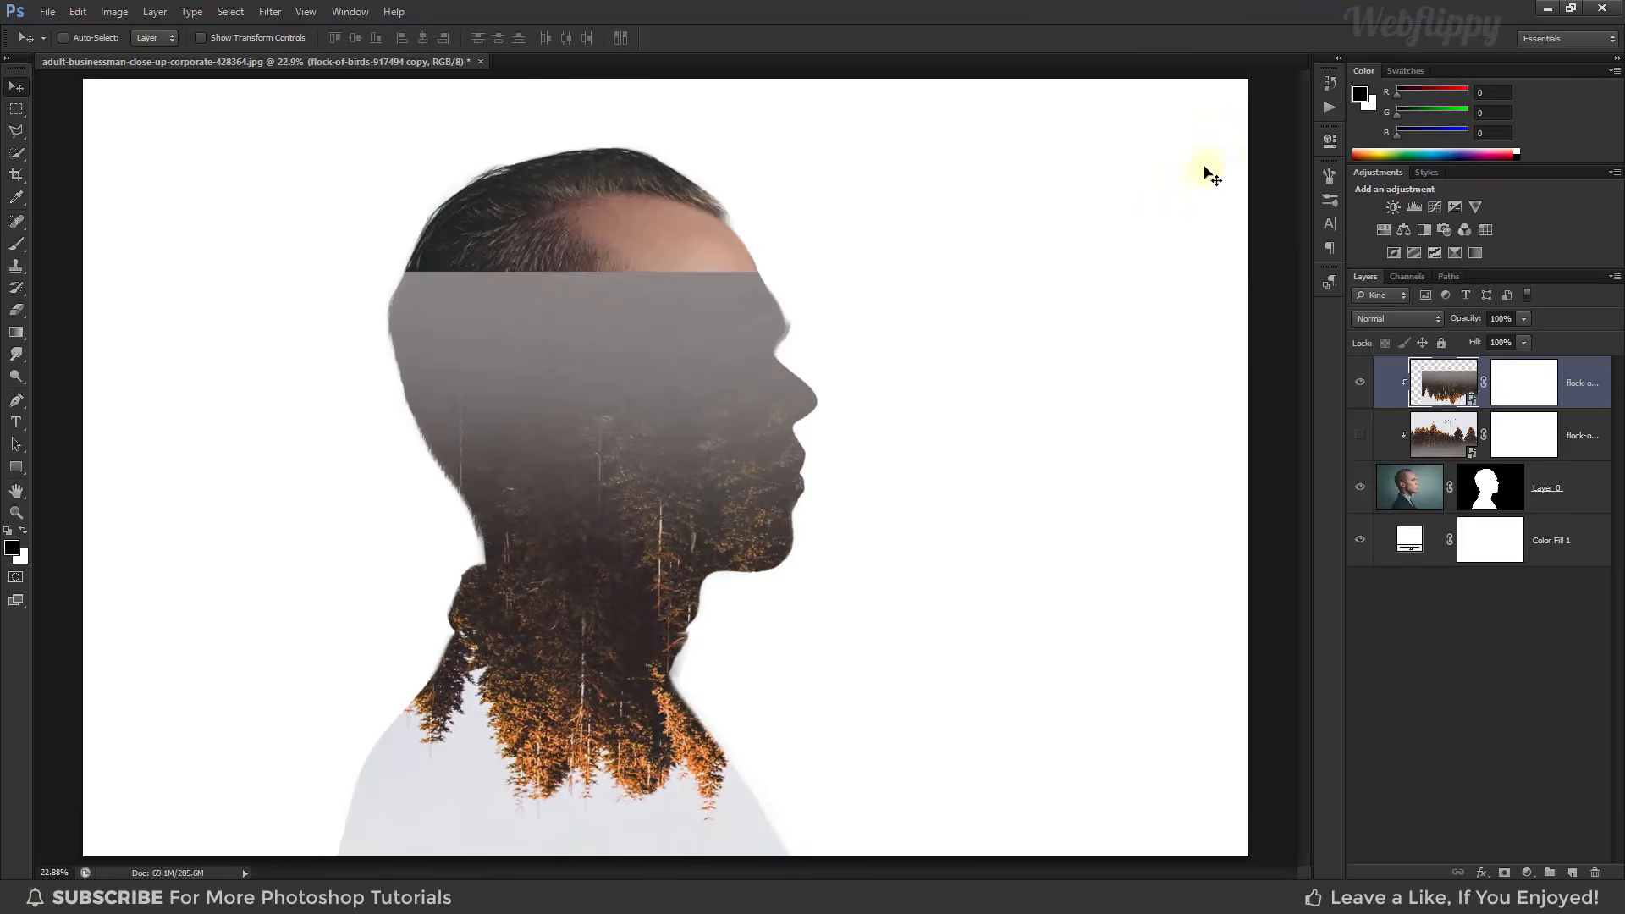
# - Target the flipped forest copy's layer mask and set up a soft round 500 px Brush with 0% hardness and black foreground
pyautogui.click(1520, 382)
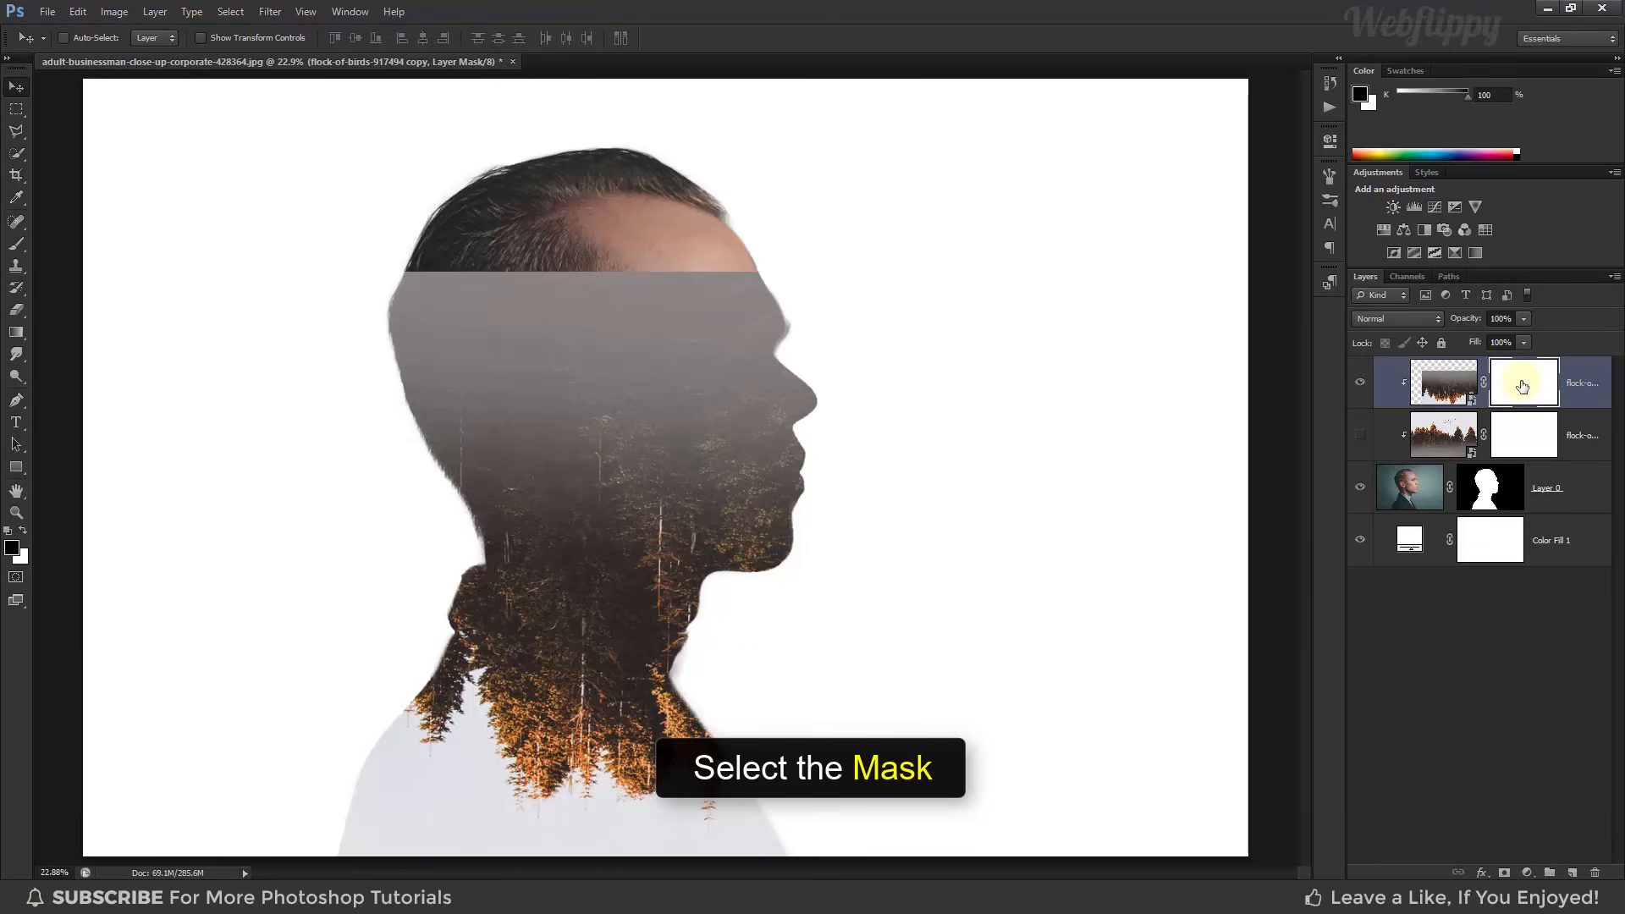
pyautogui.moveTo(16, 244); pyautogui.dragTo(18, 245)
pyautogui.click(84, 242)
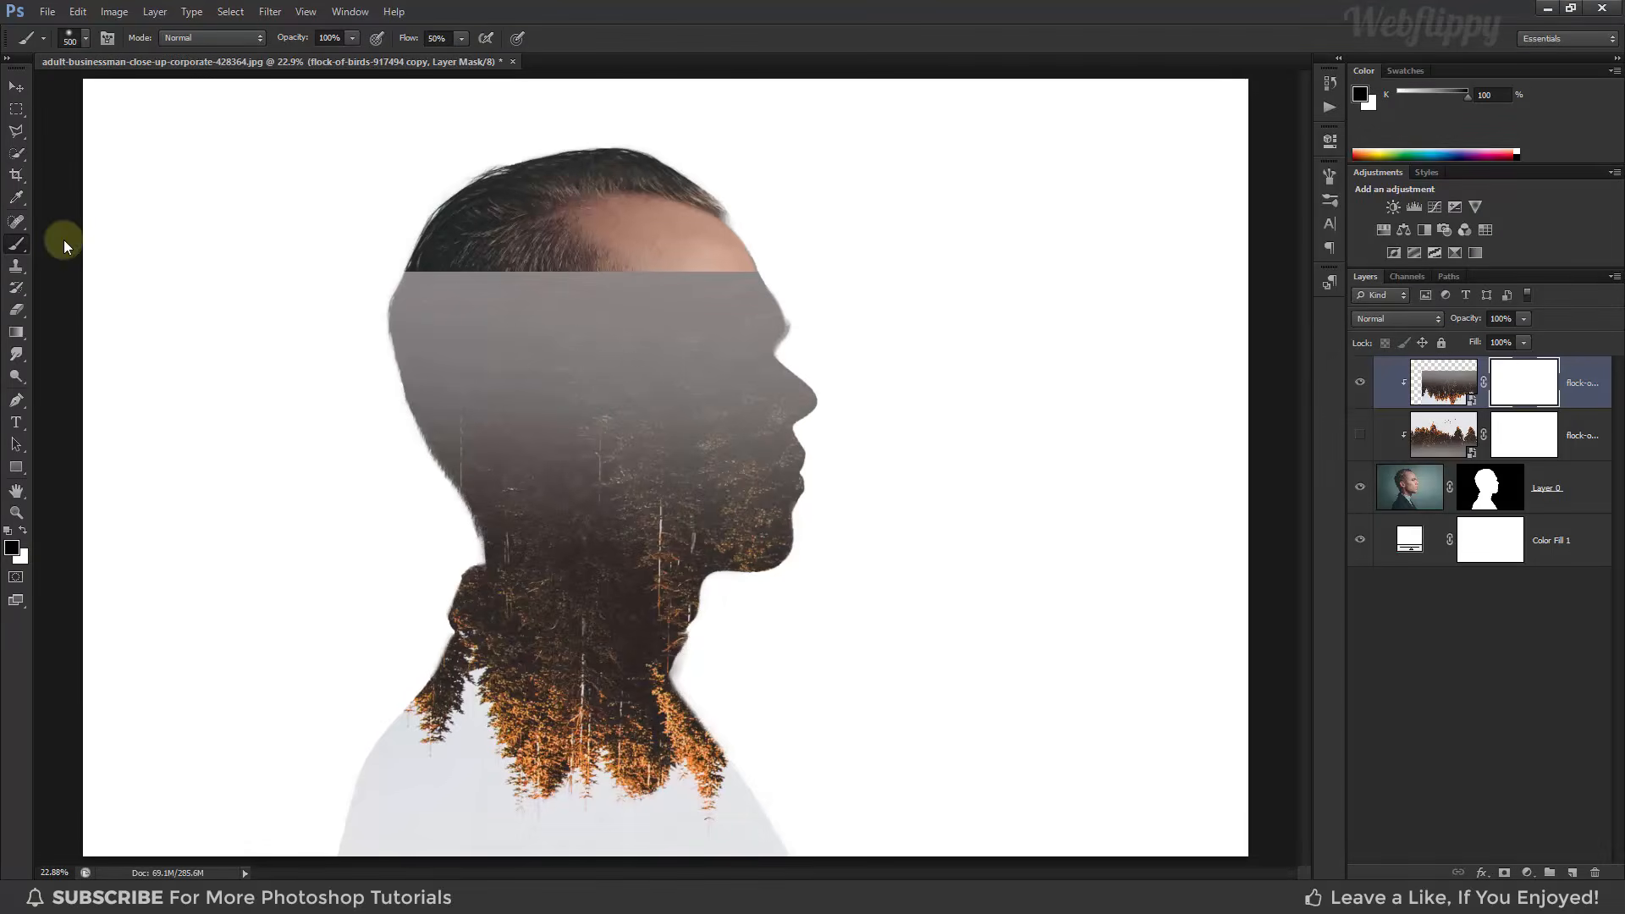
pyautogui.click(12, 548)
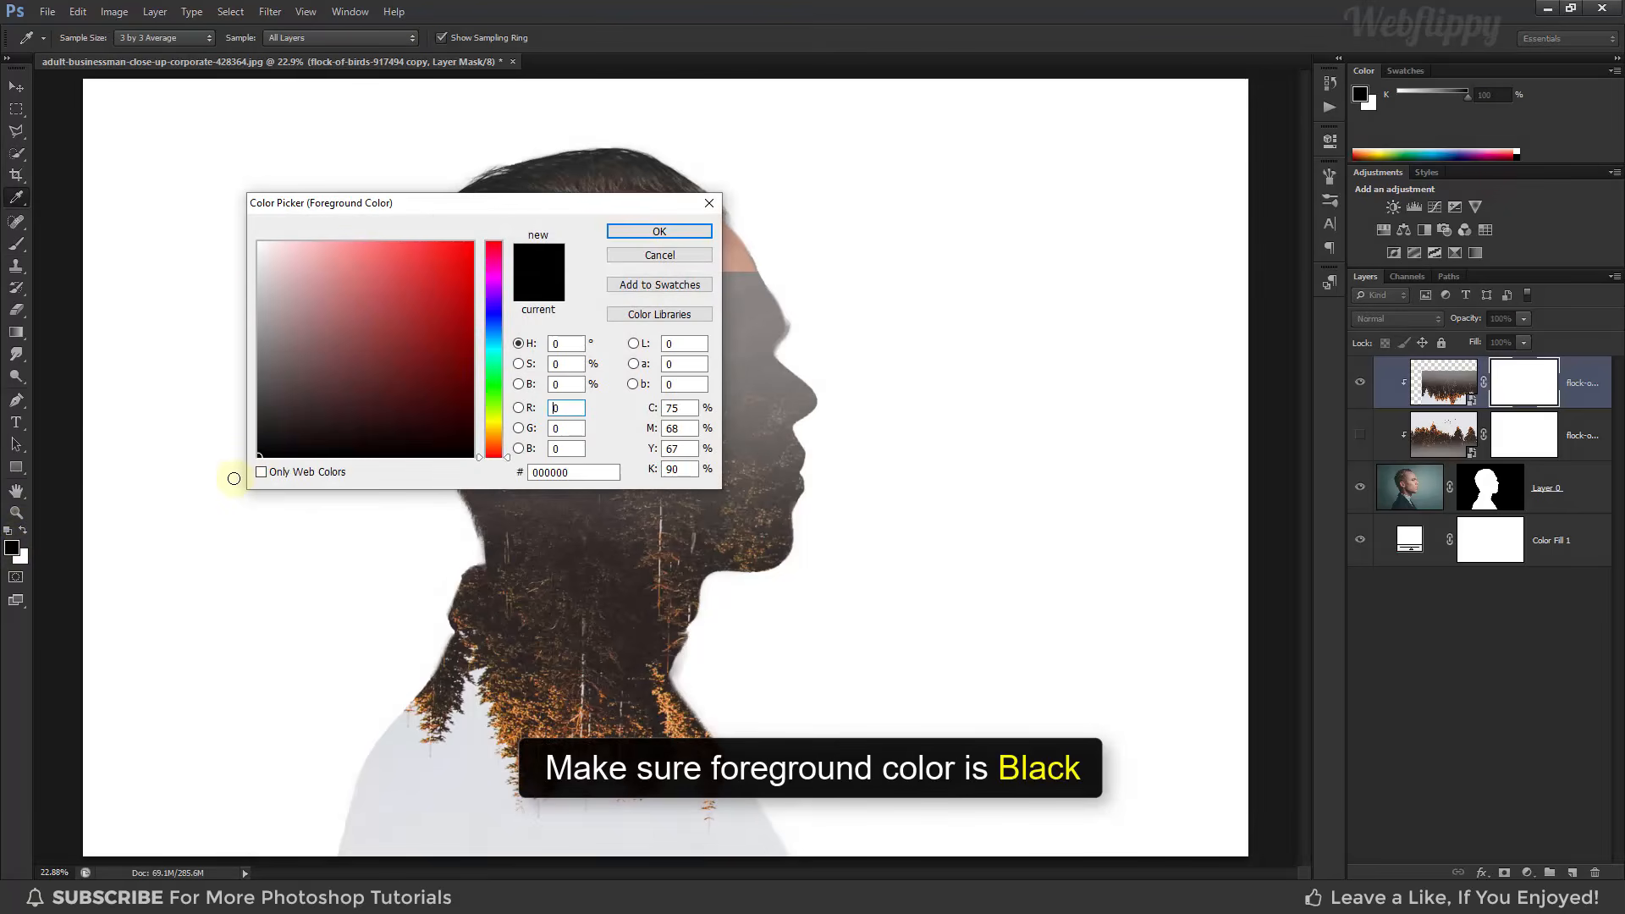
pyautogui.click(641, 241)
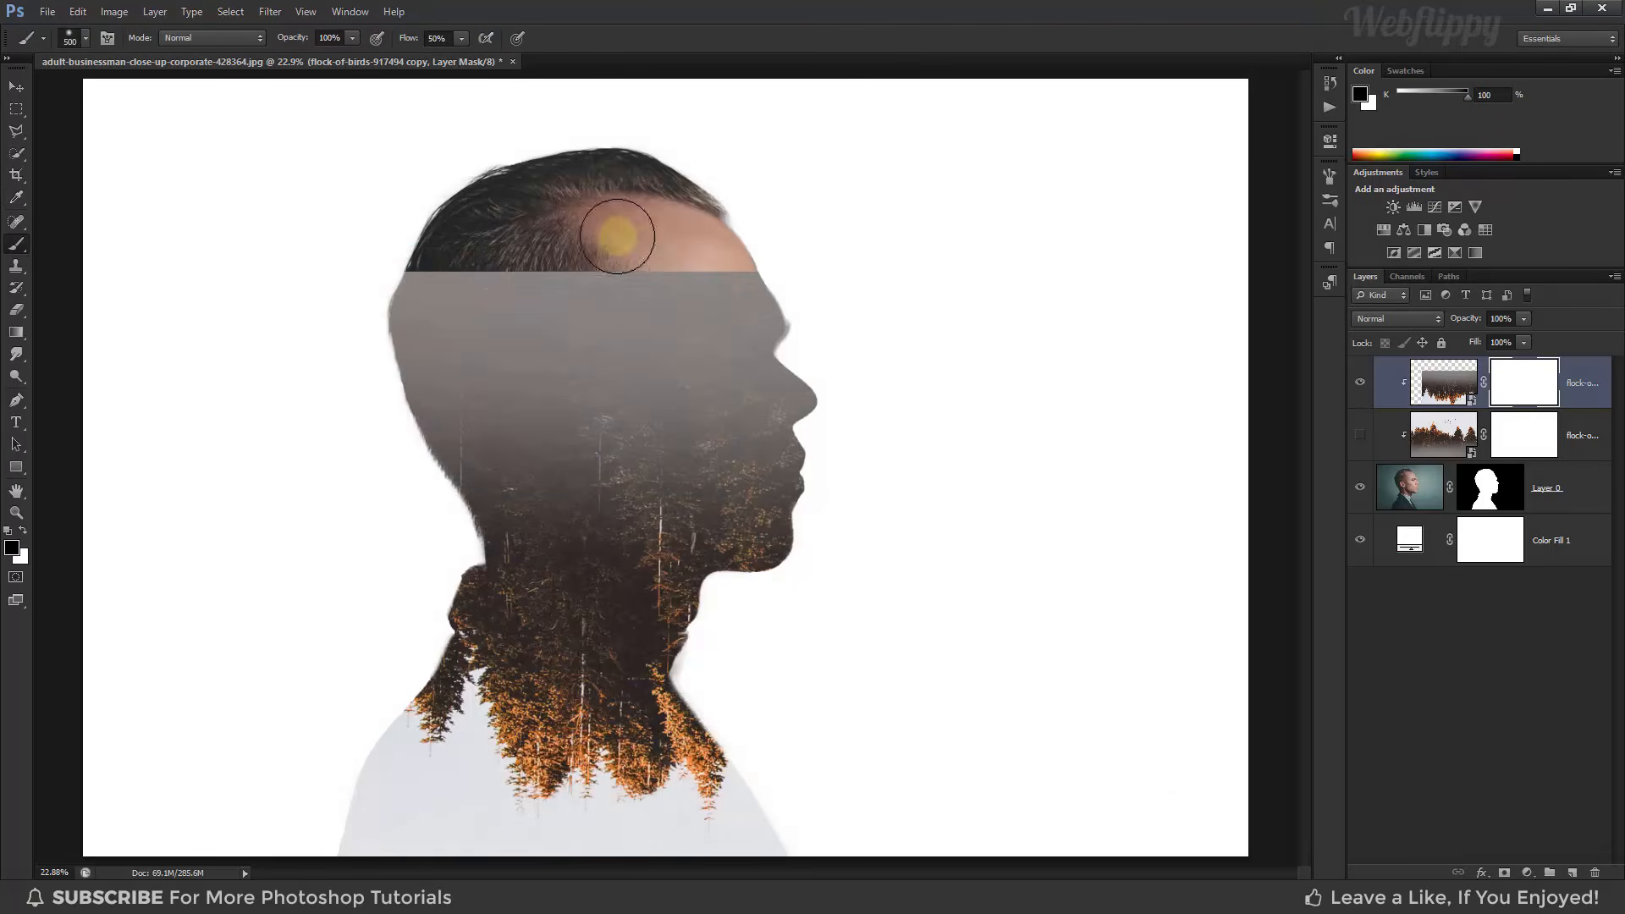
pyautogui.click(83, 39)
pyautogui.click(50, 190)
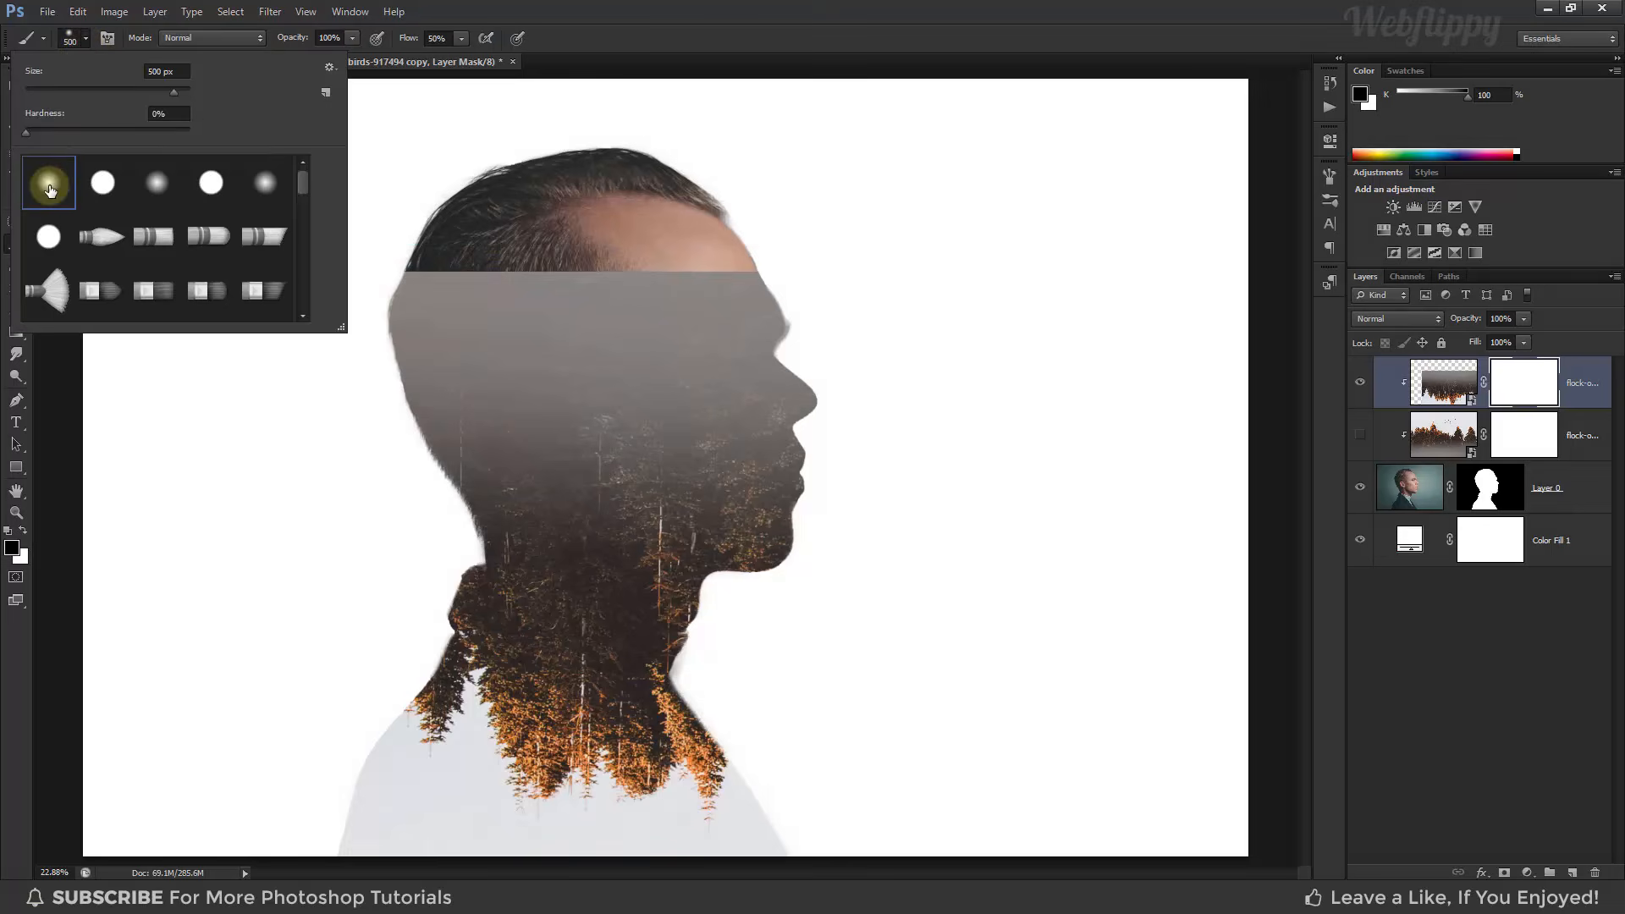
pyautogui.click(86, 39)
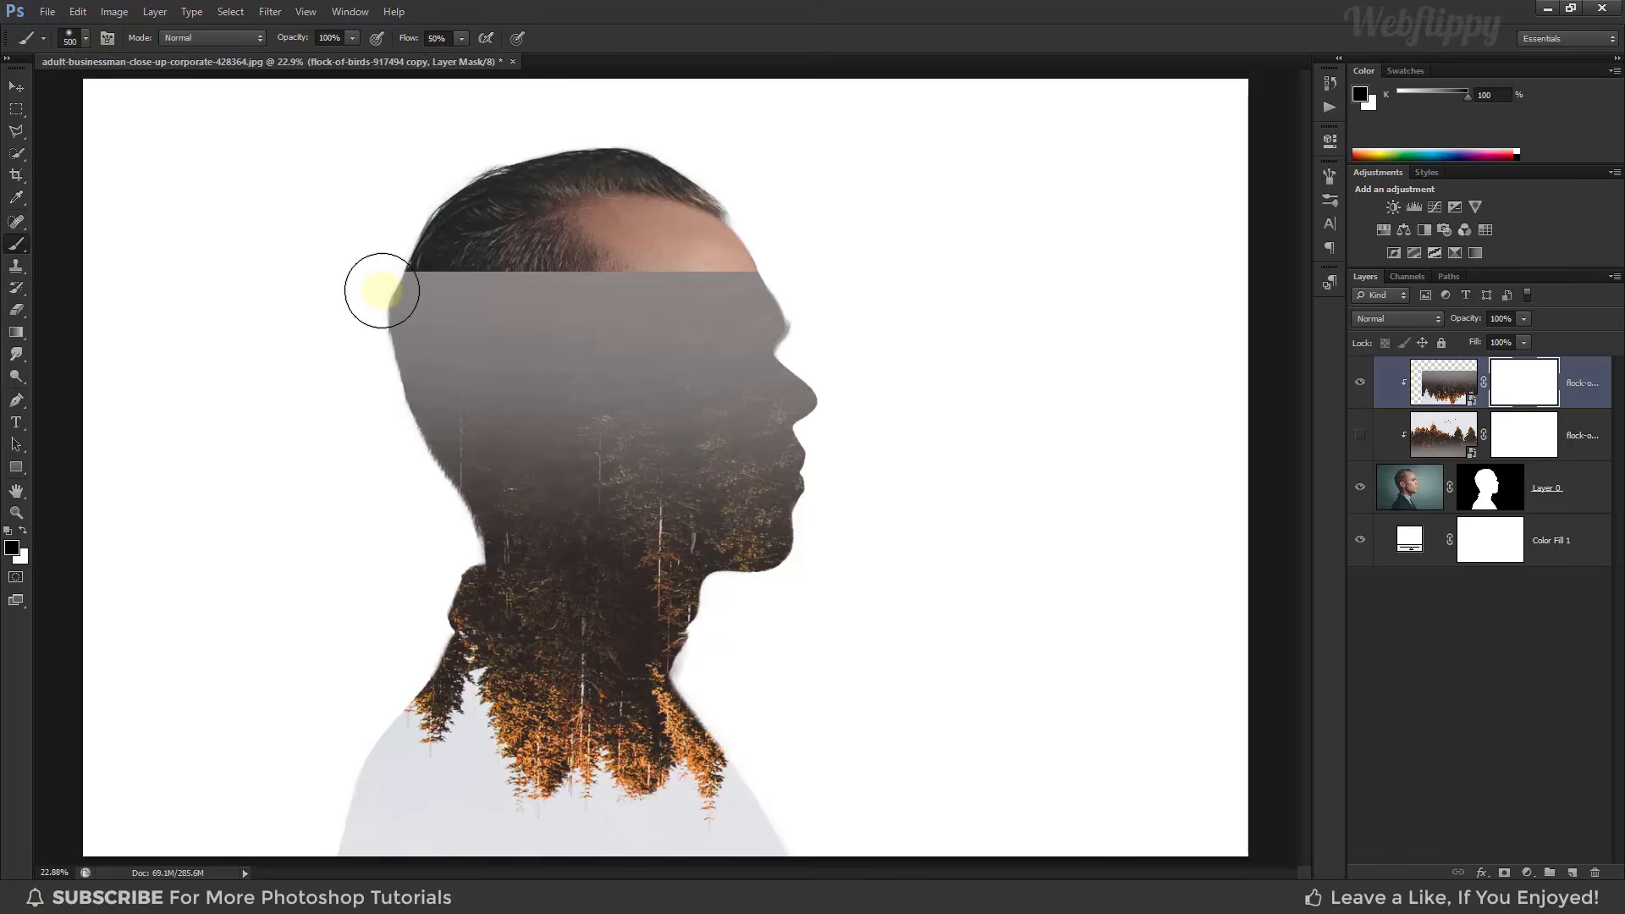
# - Paint black on the flipped copy's mask with the brush enlarged up to 1100 px, hiding its hard edge and haze over the head
pyautogui.press(']')
pyautogui.press(']')
pyautogui.moveTo(373, 278)
pyautogui.mouseDown()
pyautogui.moveTo(415, 268)
pyautogui.moveTo(356, 274)
pyautogui.moveTo(750, 232)
pyautogui.moveTo(707, 256)
pyautogui.moveTo(741, 256)
pyautogui.moveTo(637, 303)
pyautogui.moveTo(721, 309)
pyautogui.moveTo(411, 356)
pyautogui.moveTo(442, 424)
pyautogui.moveTo(744, 387)
pyautogui.moveTo(827, 447)
pyautogui.moveTo(751, 485)
pyautogui.moveTo(770, 467)
pyautogui.moveTo(657, 455)
pyautogui.moveTo(608, 432)
pyautogui.moveTo(450, 431)
pyautogui.moveTo(541, 458)
pyautogui.moveTo(723, 465)
pyautogui.moveTo(814, 503)
pyautogui.moveTo(739, 519)
pyautogui.moveTo(787, 414)
pyautogui.moveTo(773, 375)
pyautogui.mouseUp()
pyautogui.press(']')
pyautogui.press(']')
pyautogui.press(']')
pyautogui.press(']')
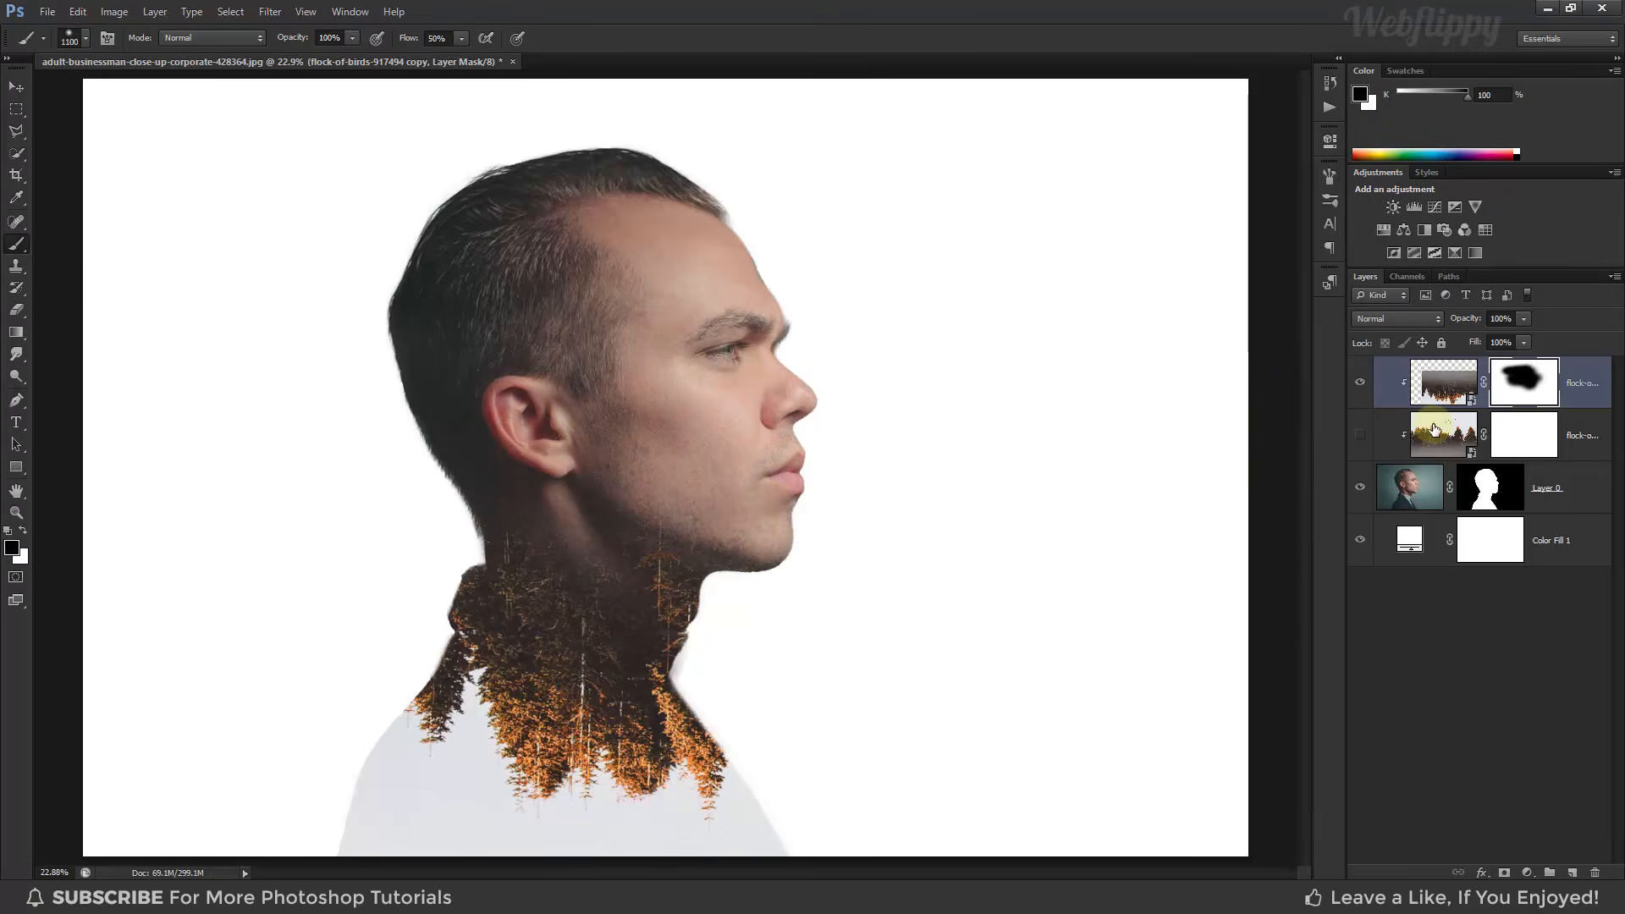
# - Show the original forest layer and paint black on its mask with a soft brush up to 1500 px to reveal the man's face
pyautogui.click(1439, 432)
pyautogui.click(1361, 437)
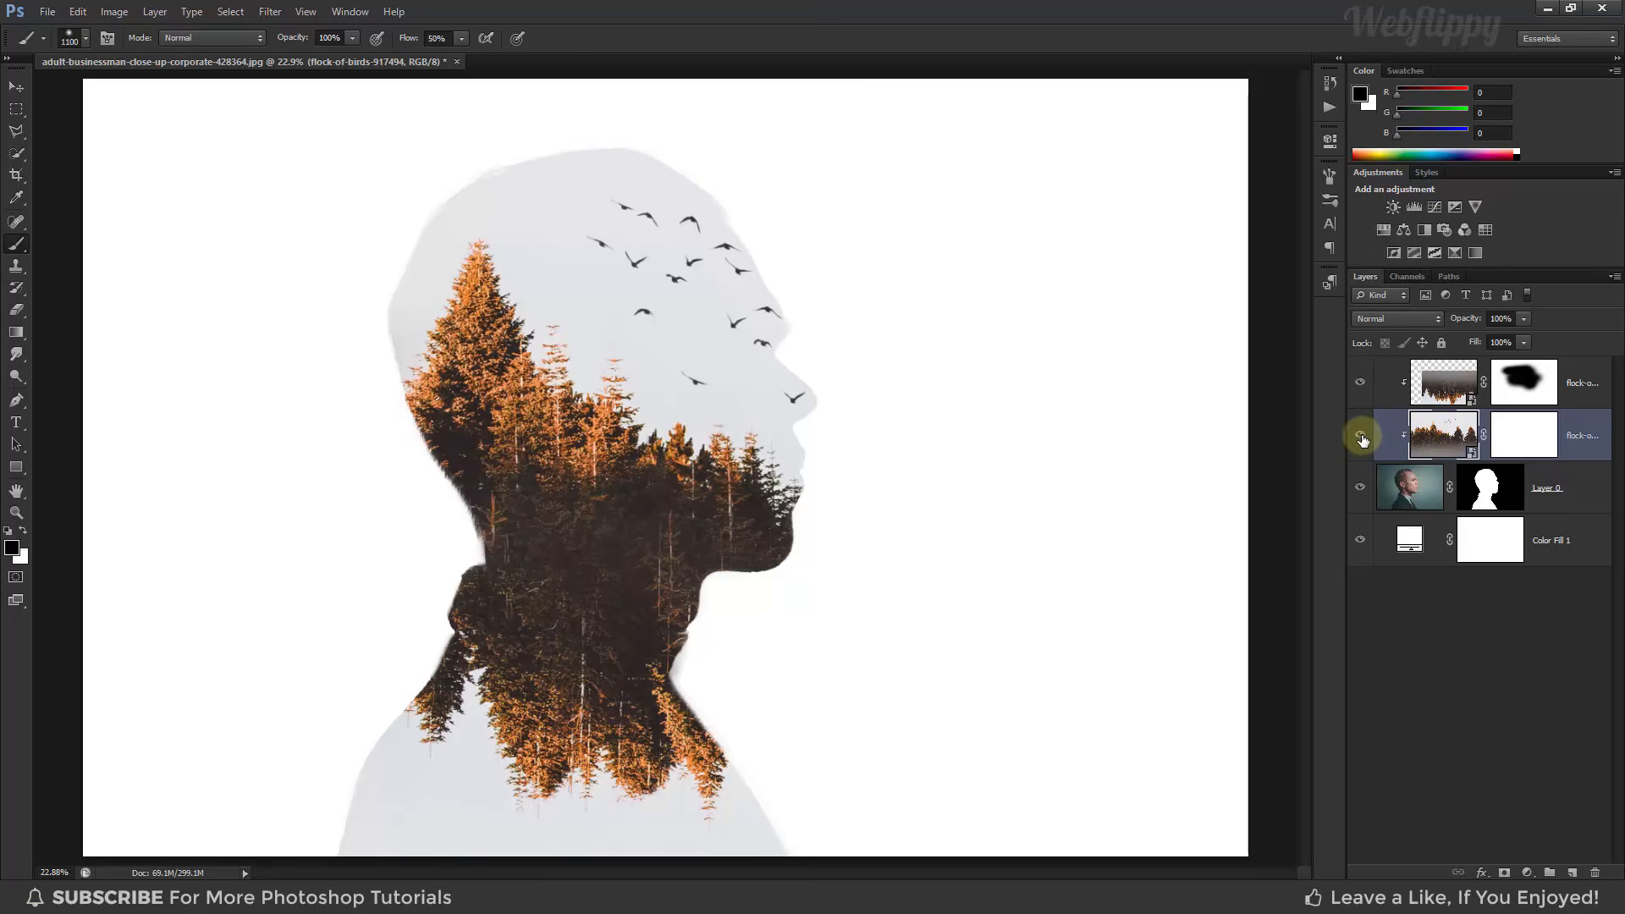
pyautogui.click(1521, 436)
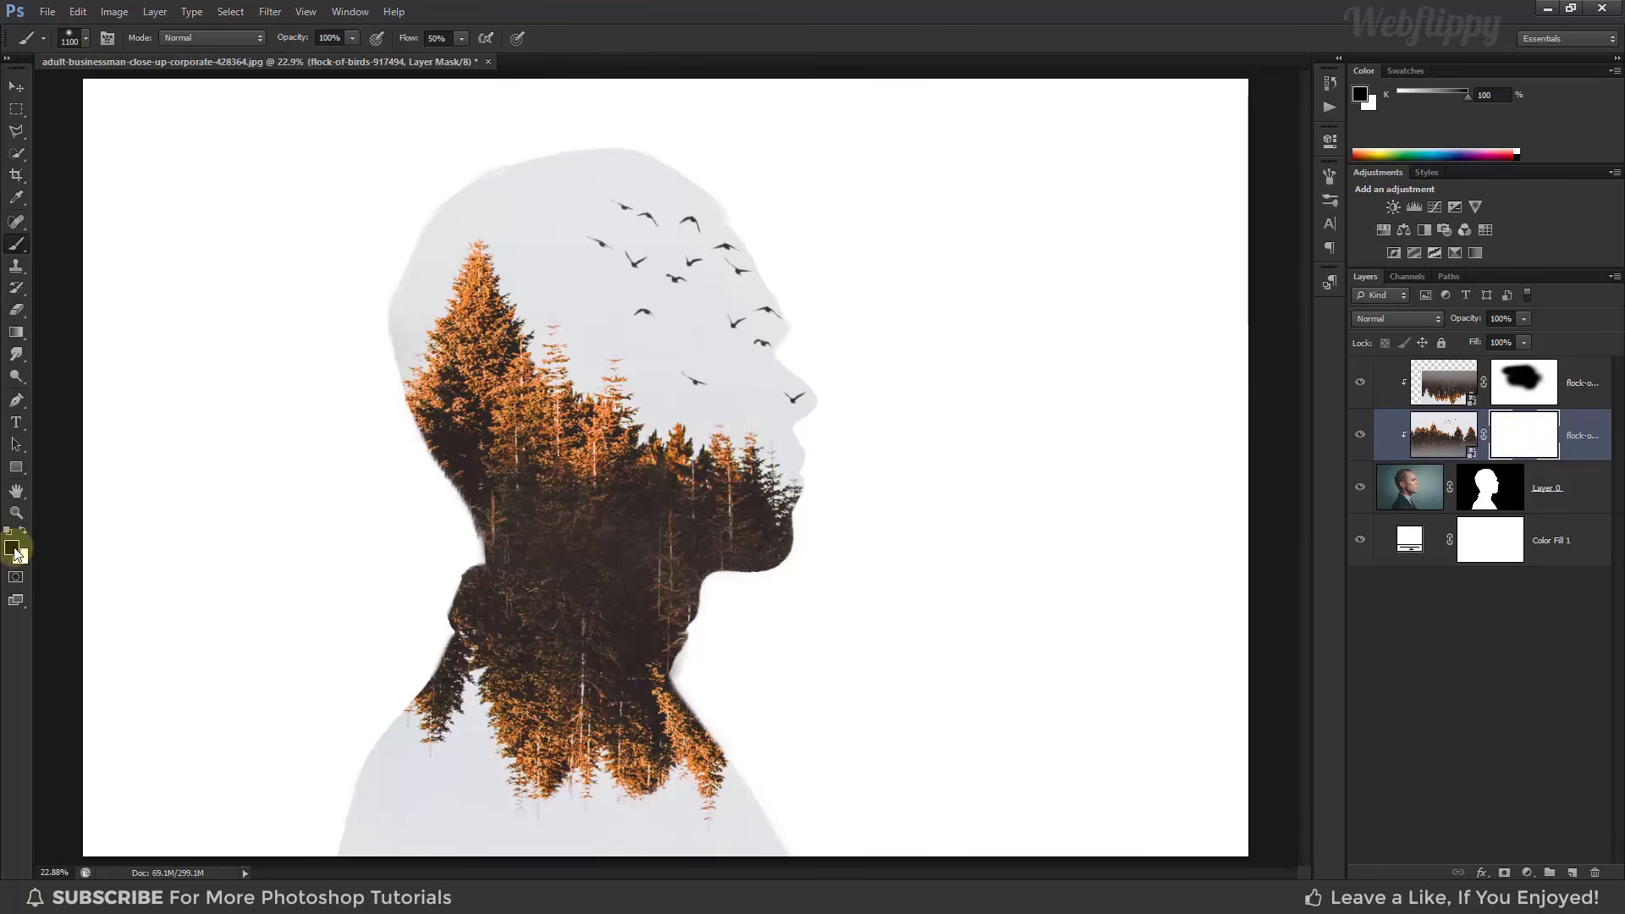
pyautogui.moveTo(806, 327)
pyautogui.mouseDown()
pyautogui.moveTo(827, 377)
pyautogui.moveTo(798, 424)
pyautogui.moveTo(831, 440)
pyautogui.moveTo(791, 432)
pyautogui.moveTo(835, 410)
pyautogui.moveTo(776, 384)
pyautogui.moveTo(778, 399)
pyautogui.moveTo(765, 373)
pyautogui.moveTo(762, 392)
pyautogui.moveTo(799, 402)
pyautogui.mouseUp()
pyautogui.press(']')
pyautogui.press(']')
pyautogui.press(']')
pyautogui.press(']')
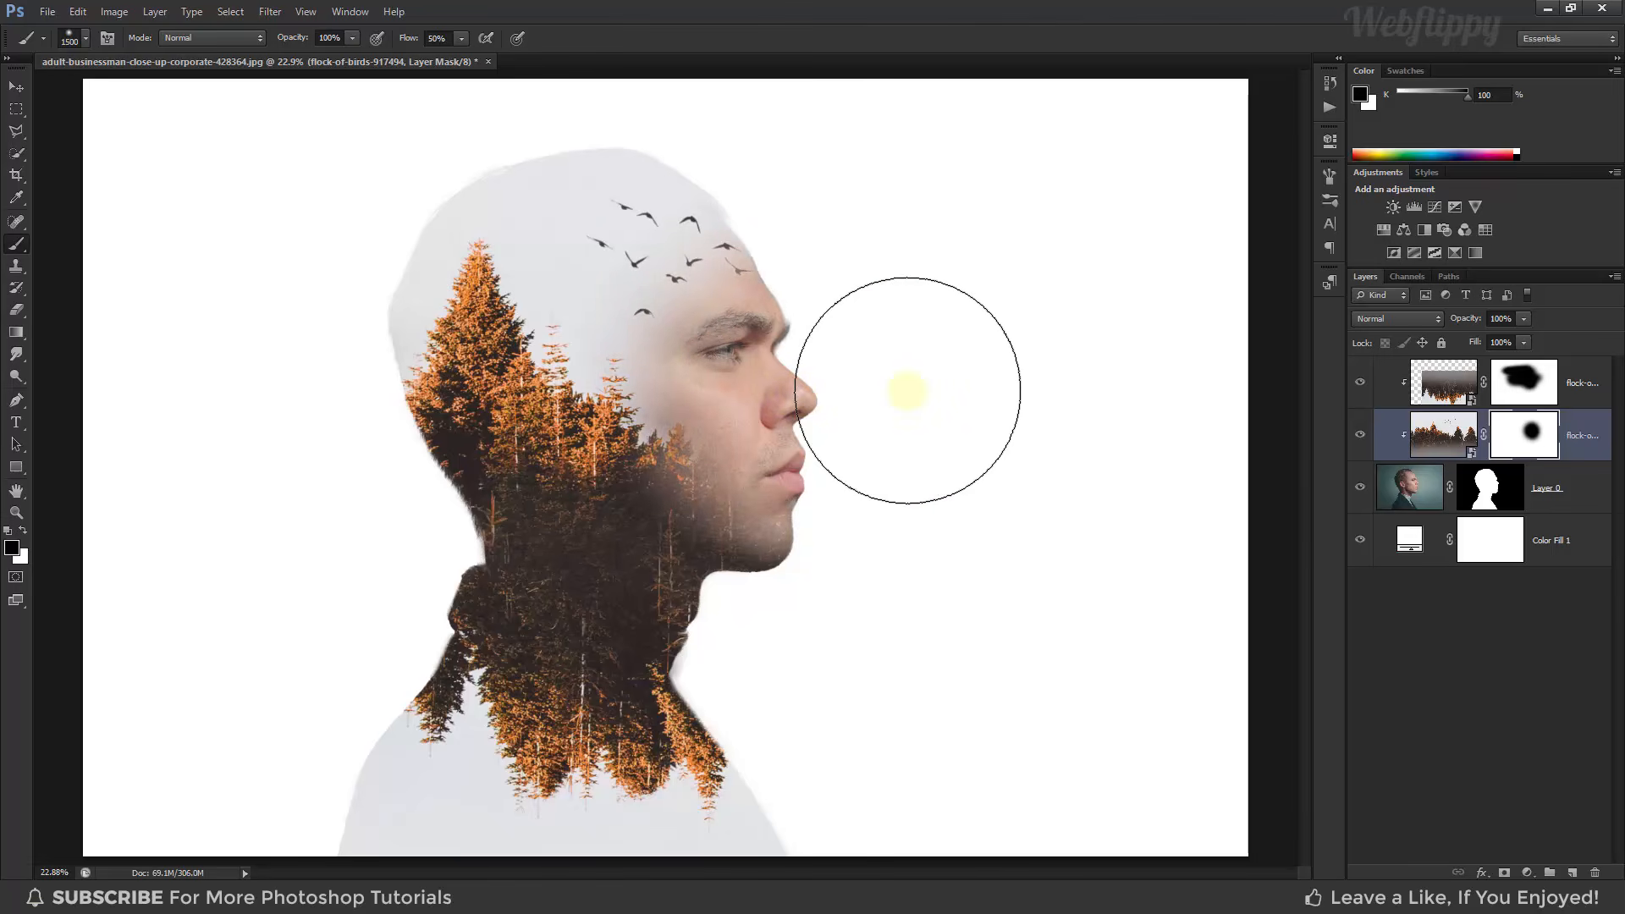
pyautogui.click(18, 90)
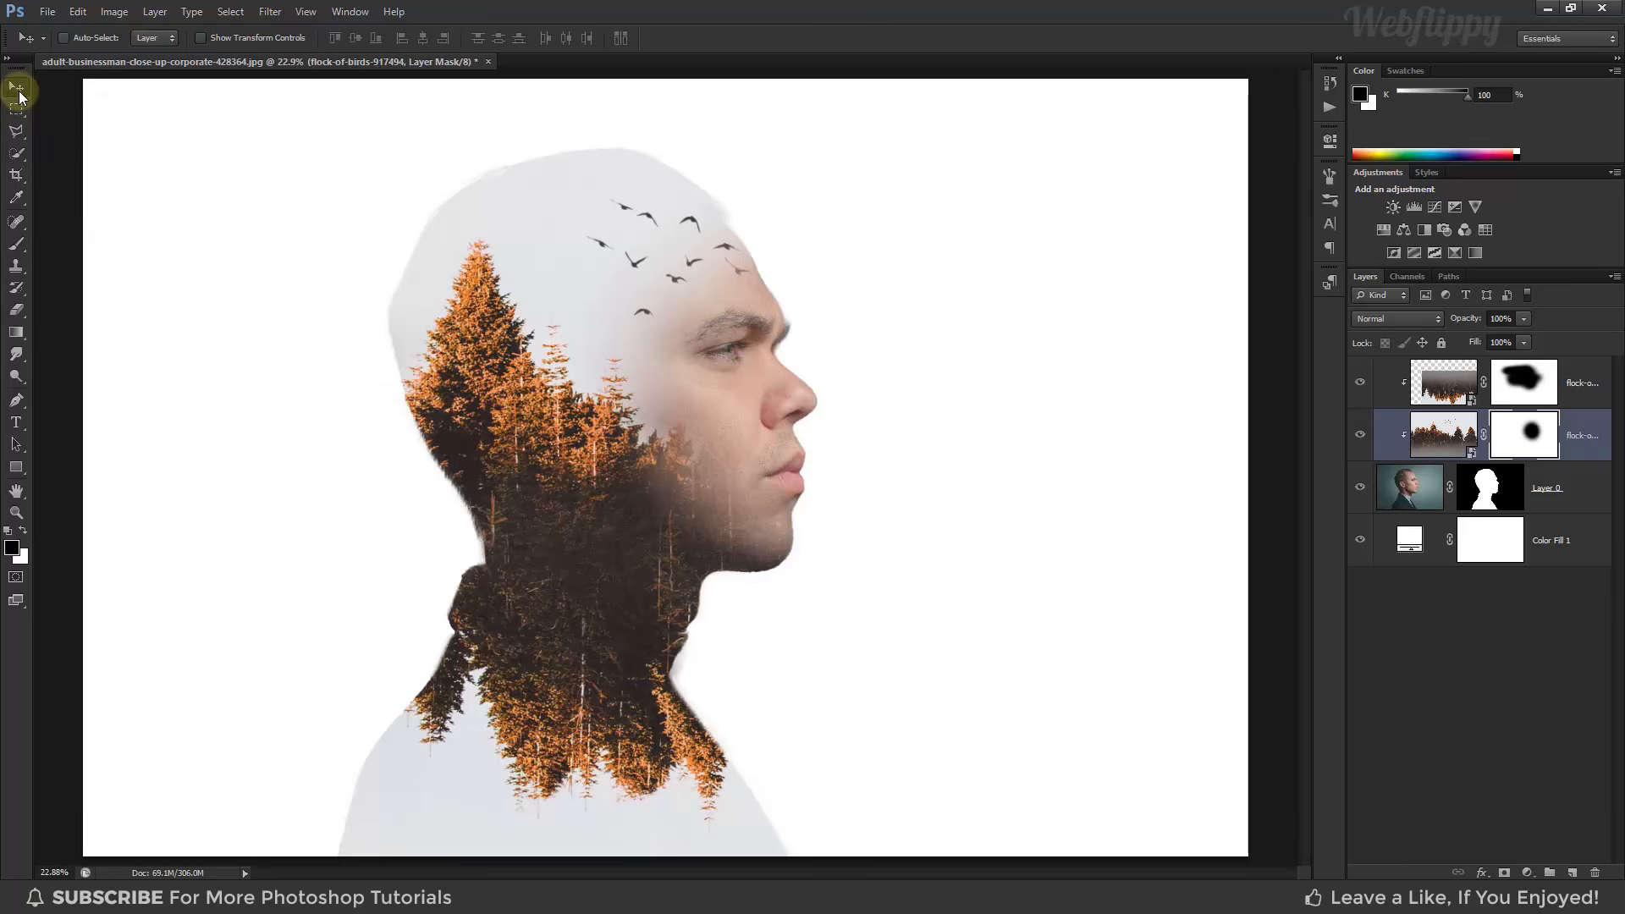
# - Add a default Black & White adjustment layer clipped directly above the portrait layer
pyautogui.click(1549, 500)
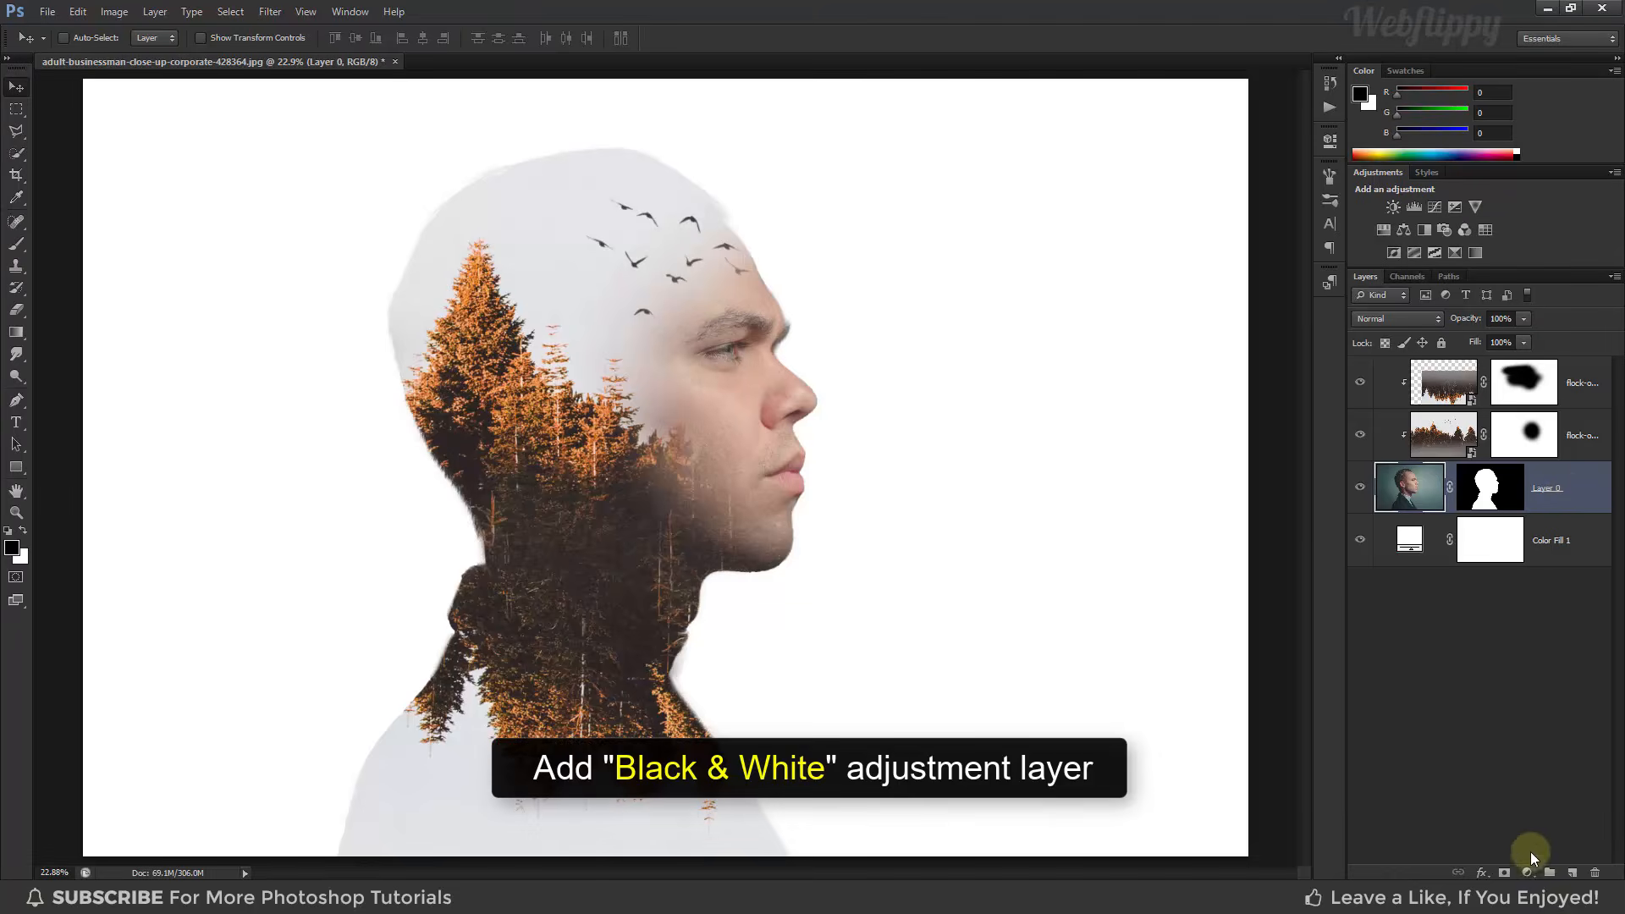
pyautogui.click(1528, 873)
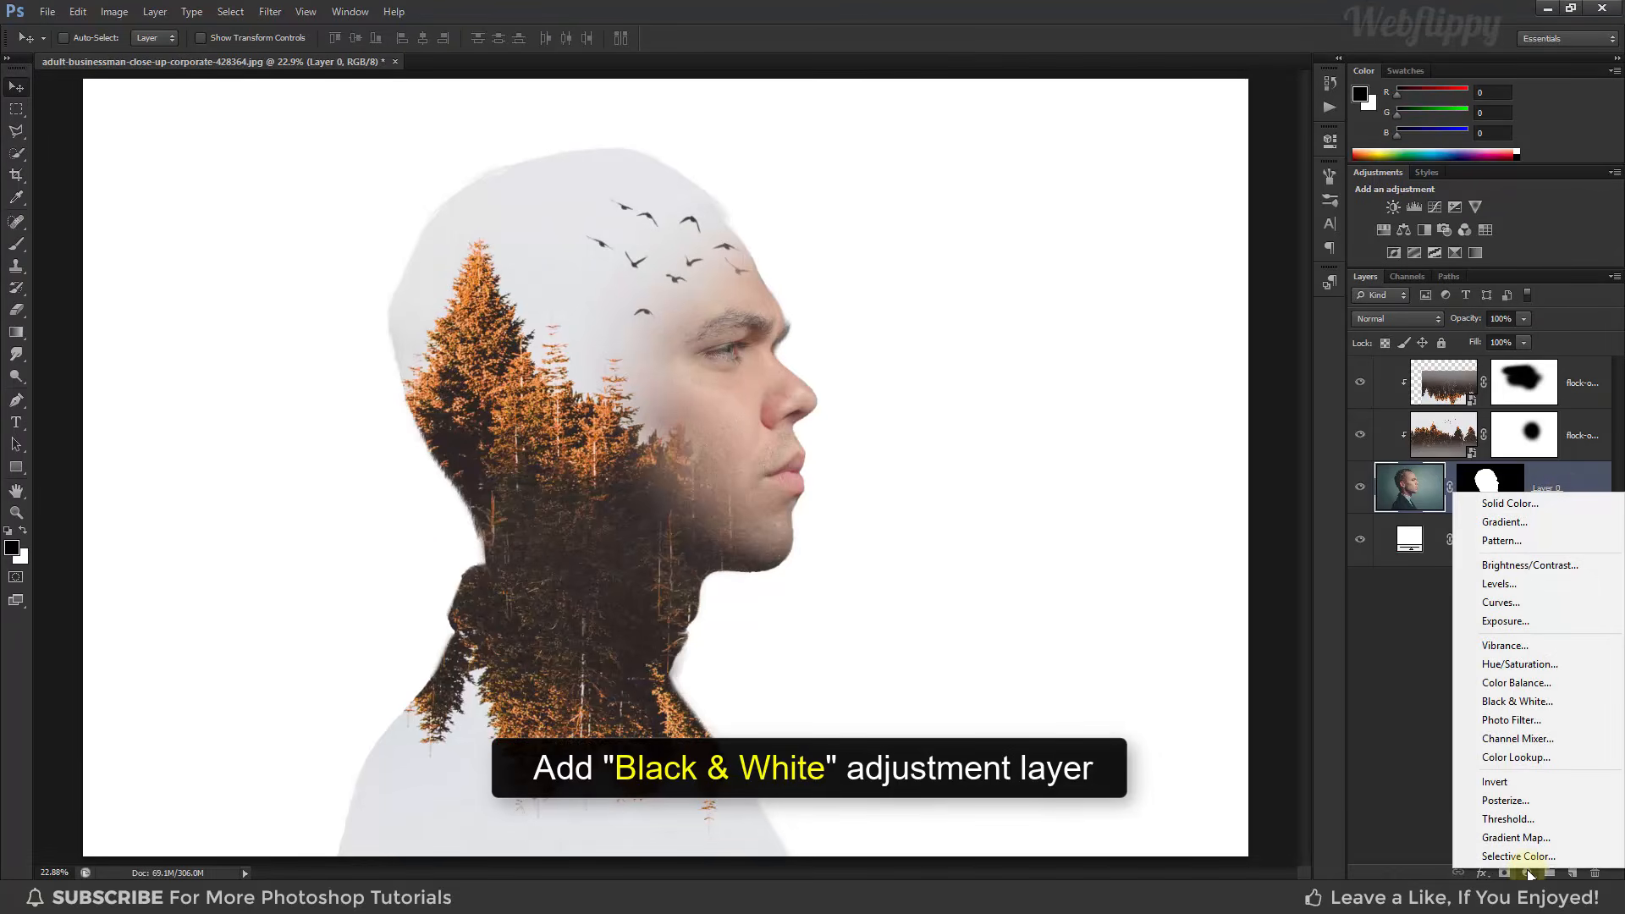
pyautogui.click(1517, 703)
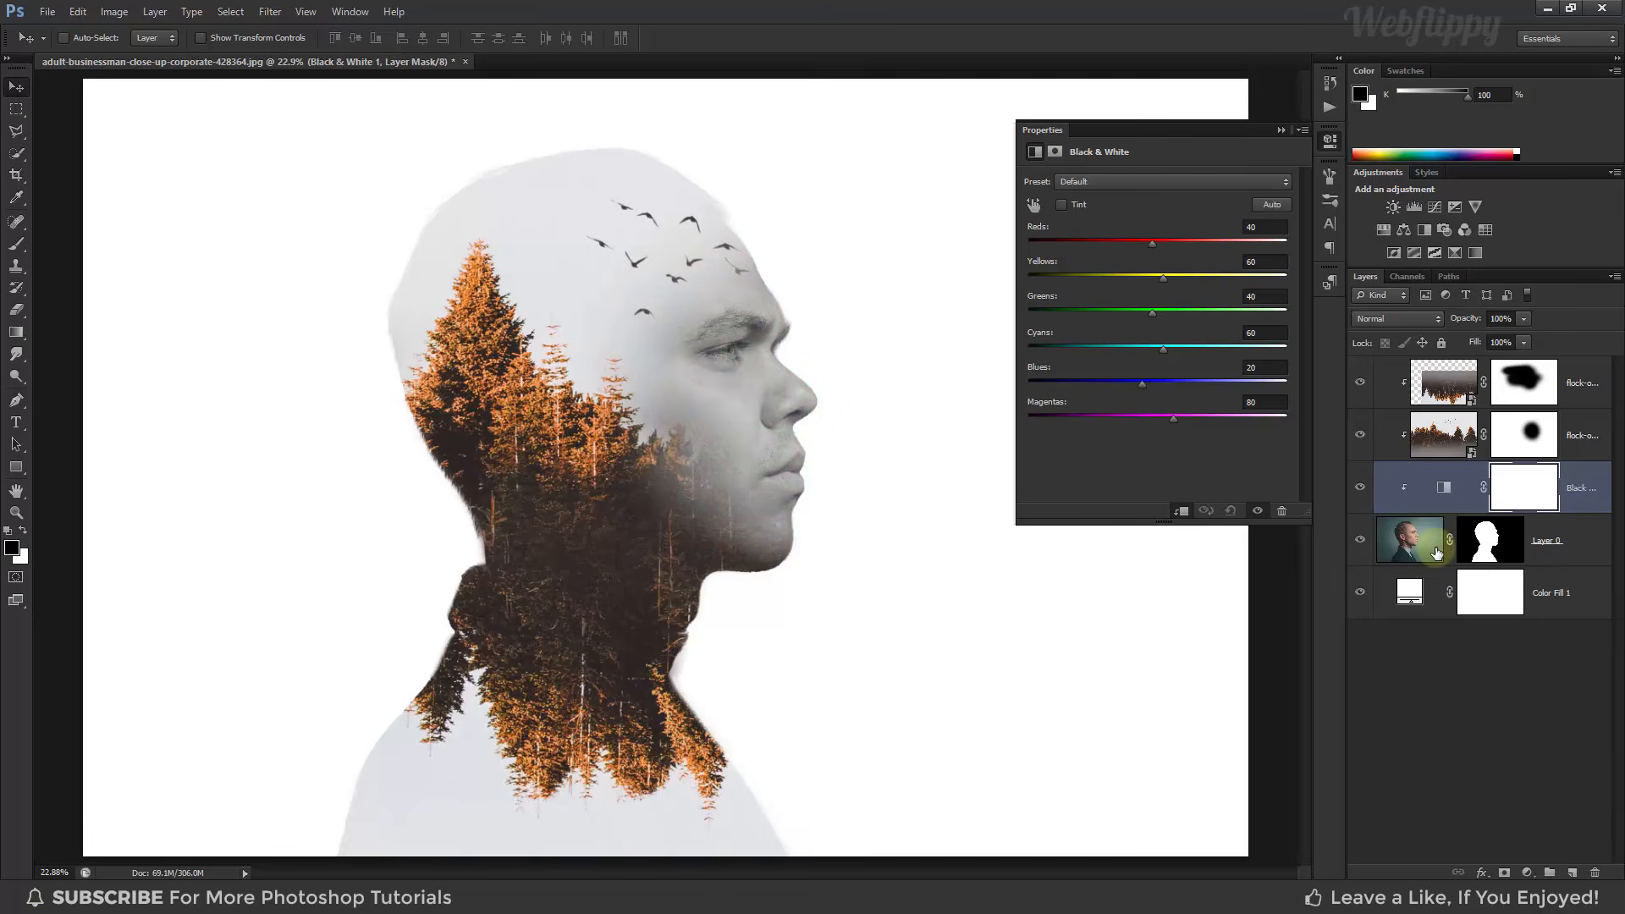
pyautogui.click(1282, 129)
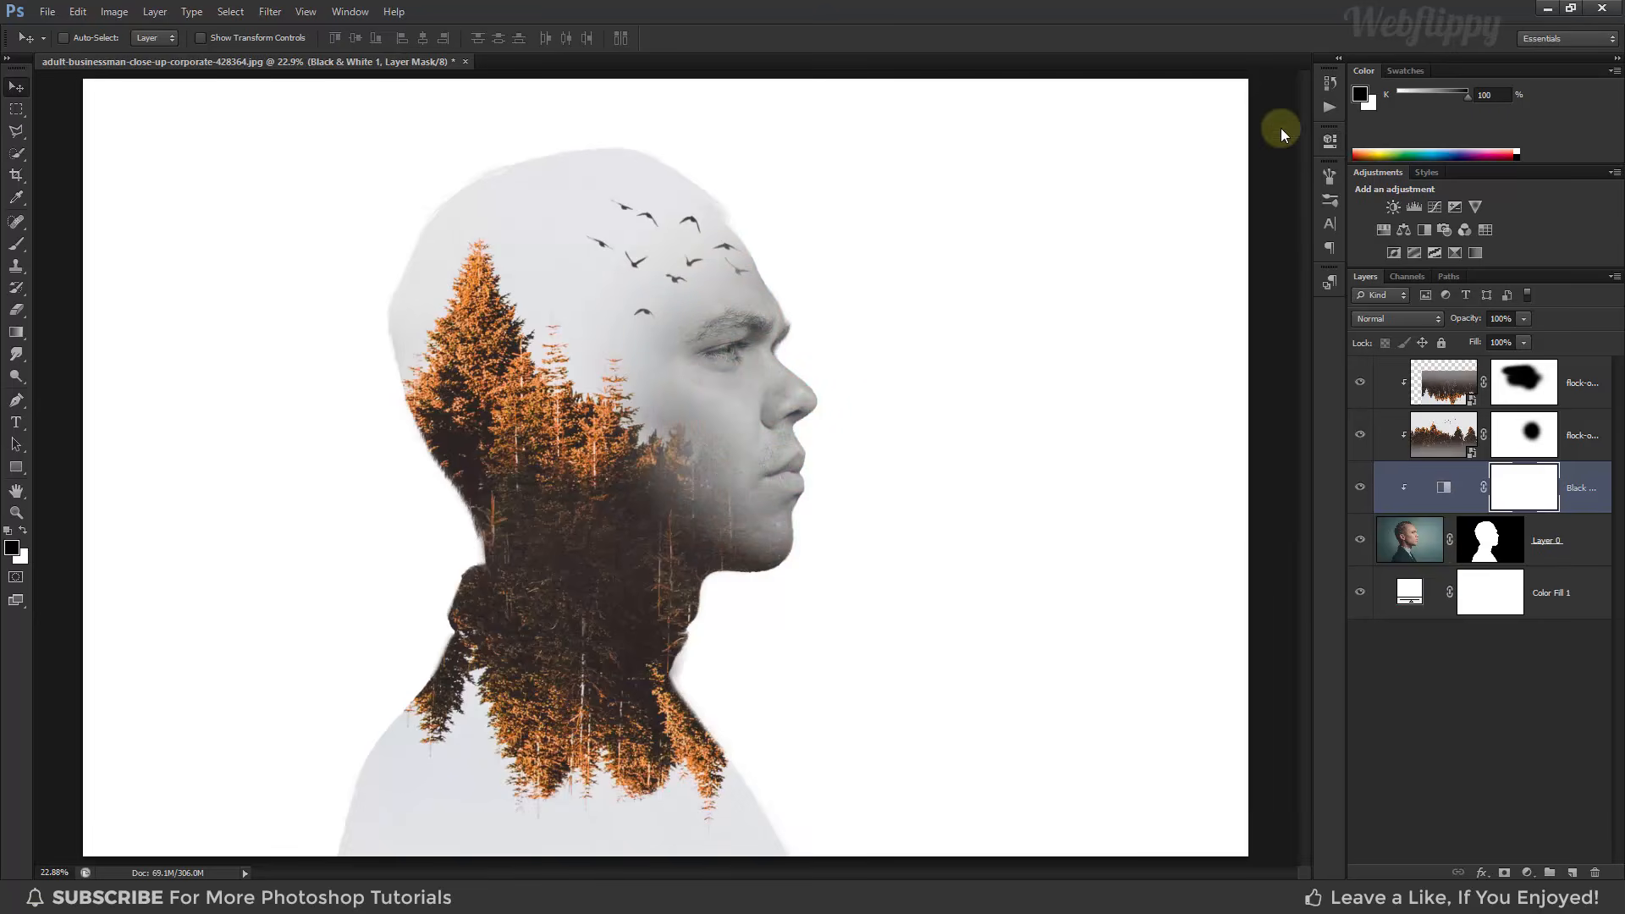
# - Recolor the background solid fill to e5e5e7, sampled from the sky area in the man's head
pyautogui.doubleClick(1411, 595)
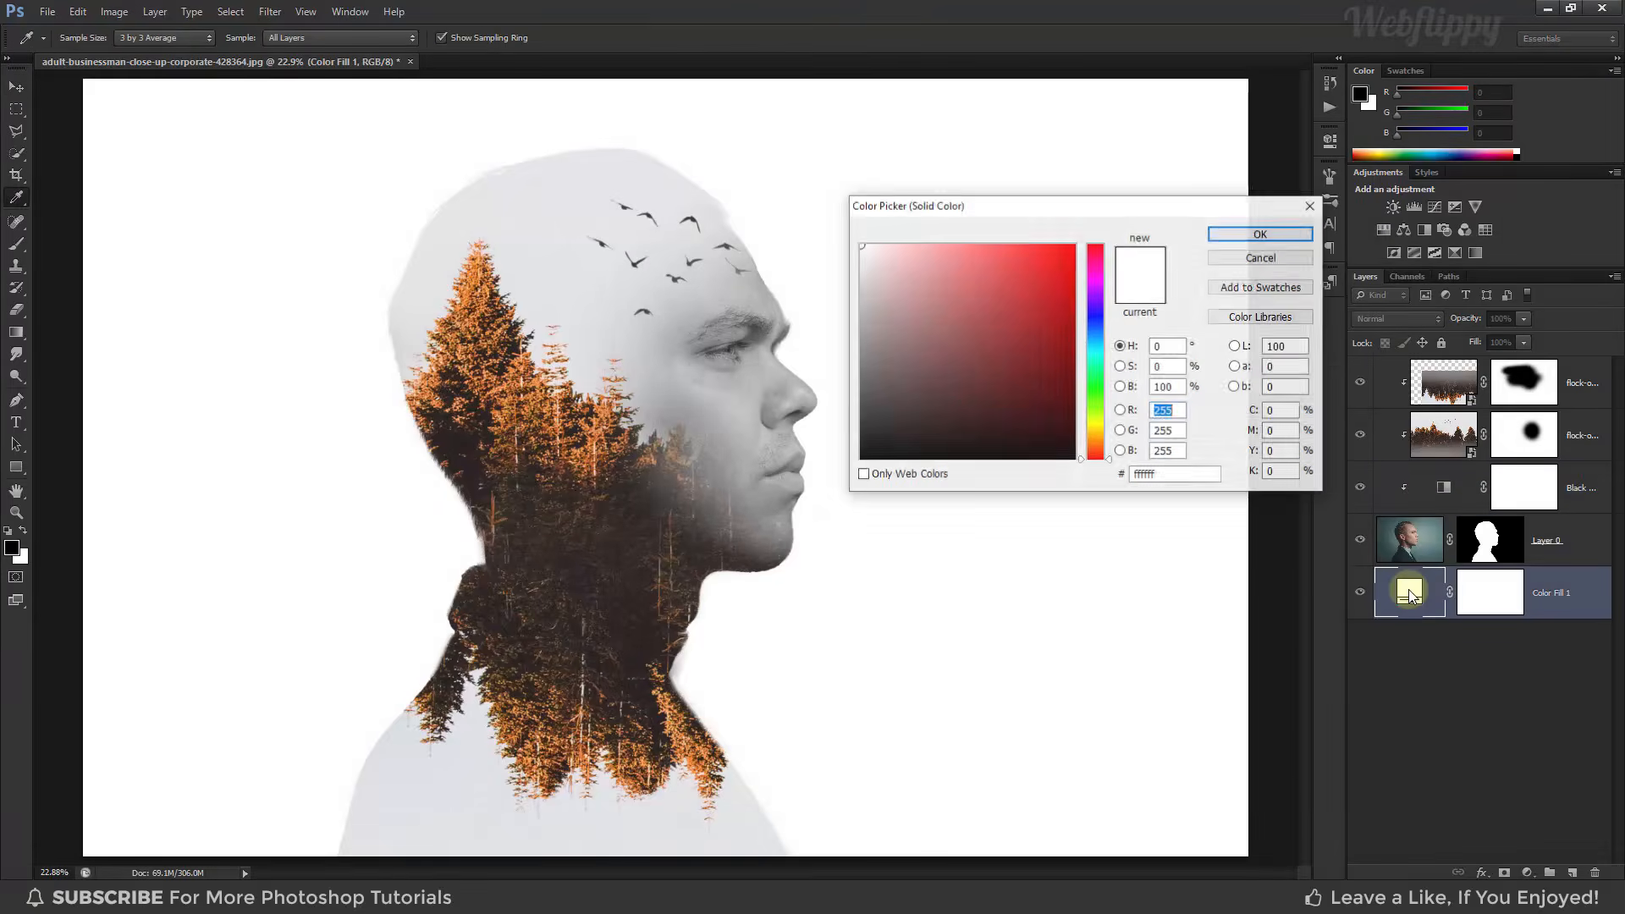
pyautogui.click(536, 161)
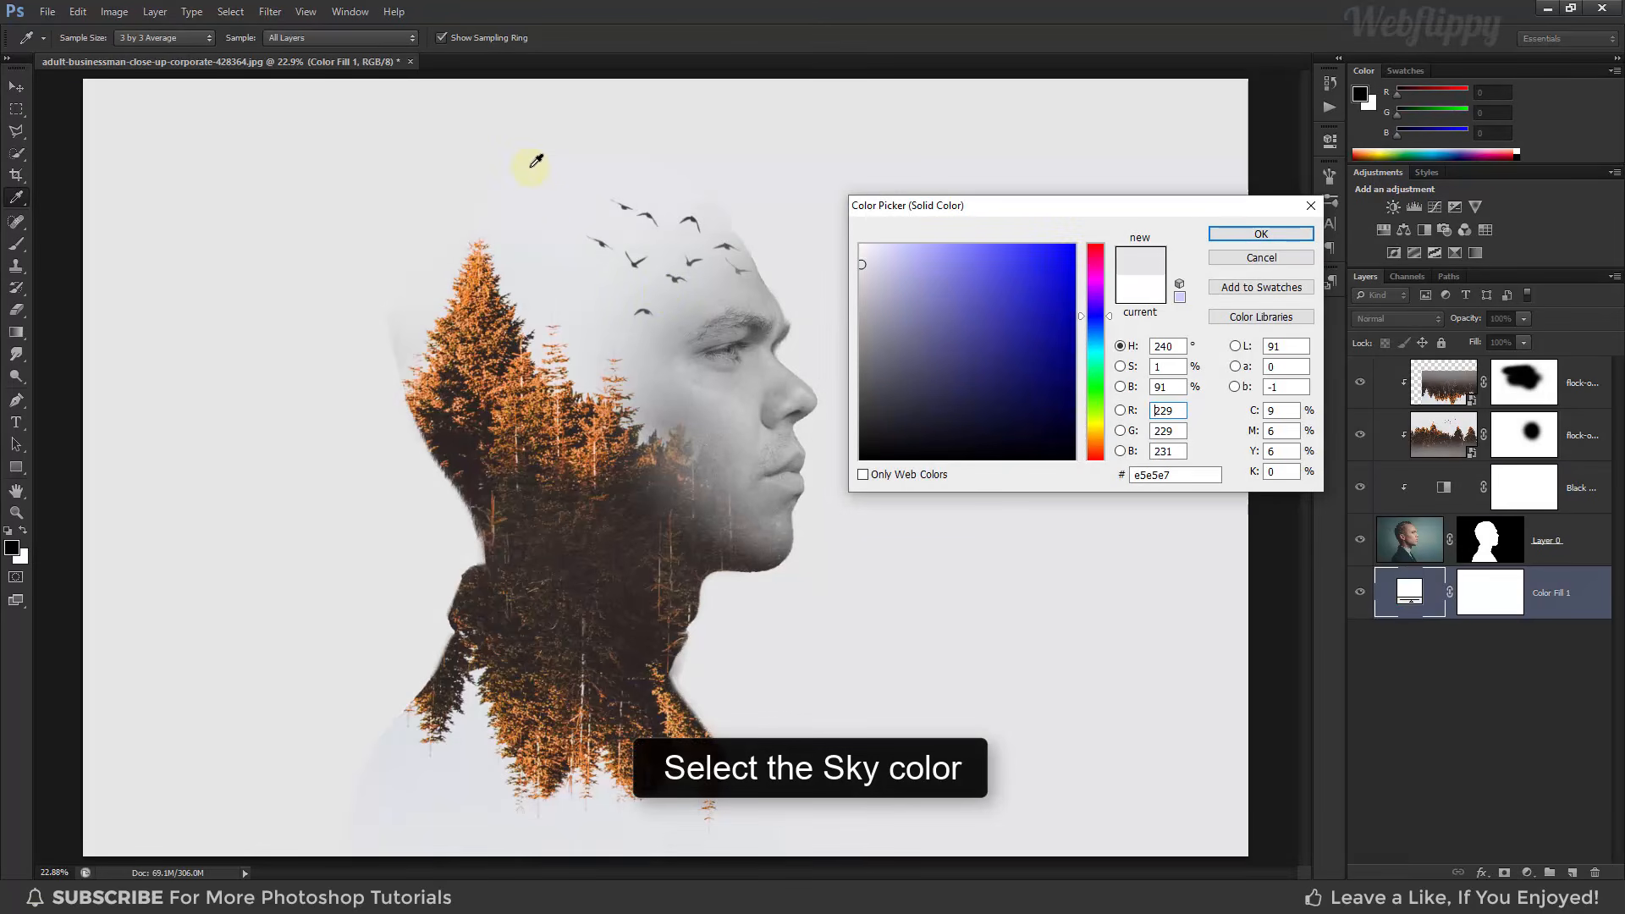
pyautogui.click(1251, 233)
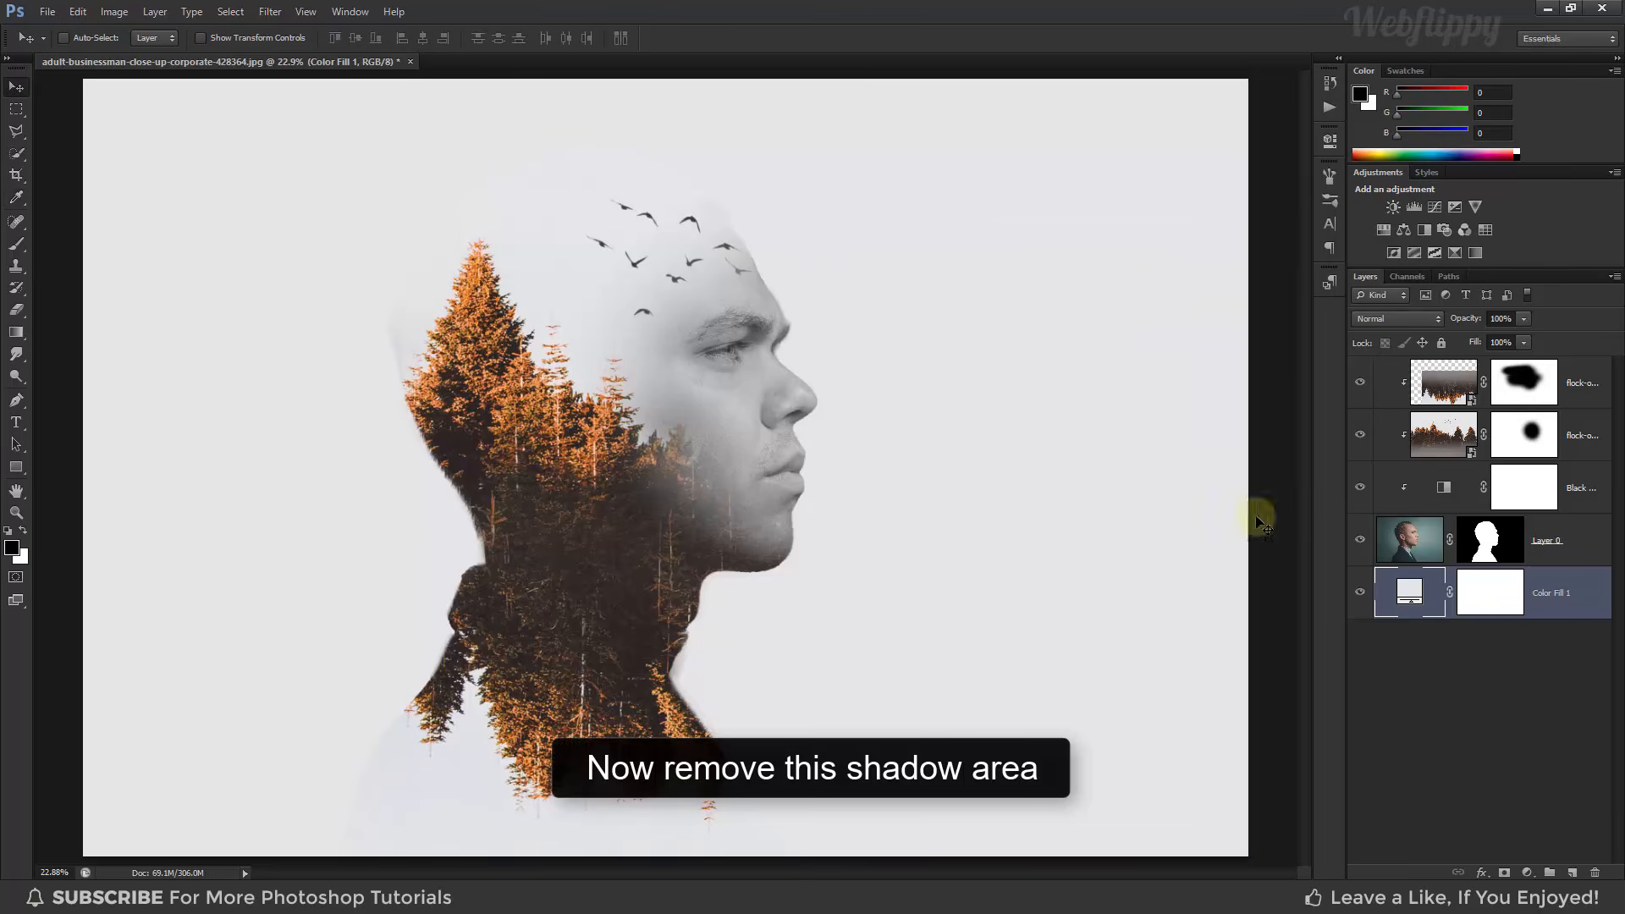
# - Paint black on the portrait layer's mask with a soft 600 px brush to remove the shadow area along the silhouette
pyautogui.click(1490, 546)
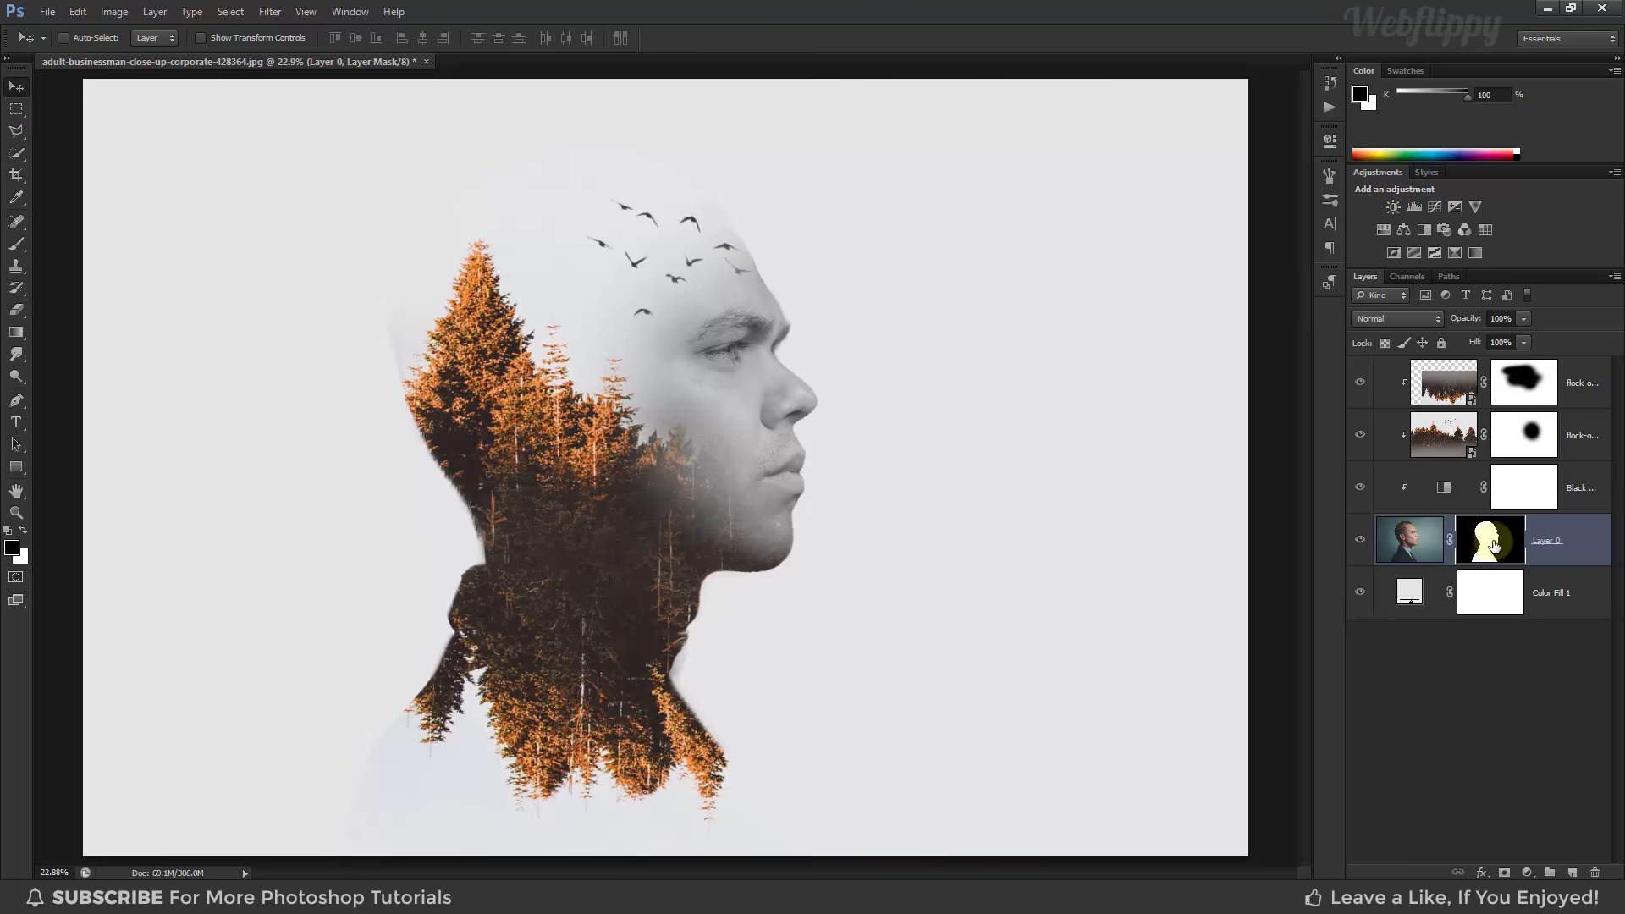
pyautogui.moveTo(16, 244); pyautogui.dragTo(68, 248)
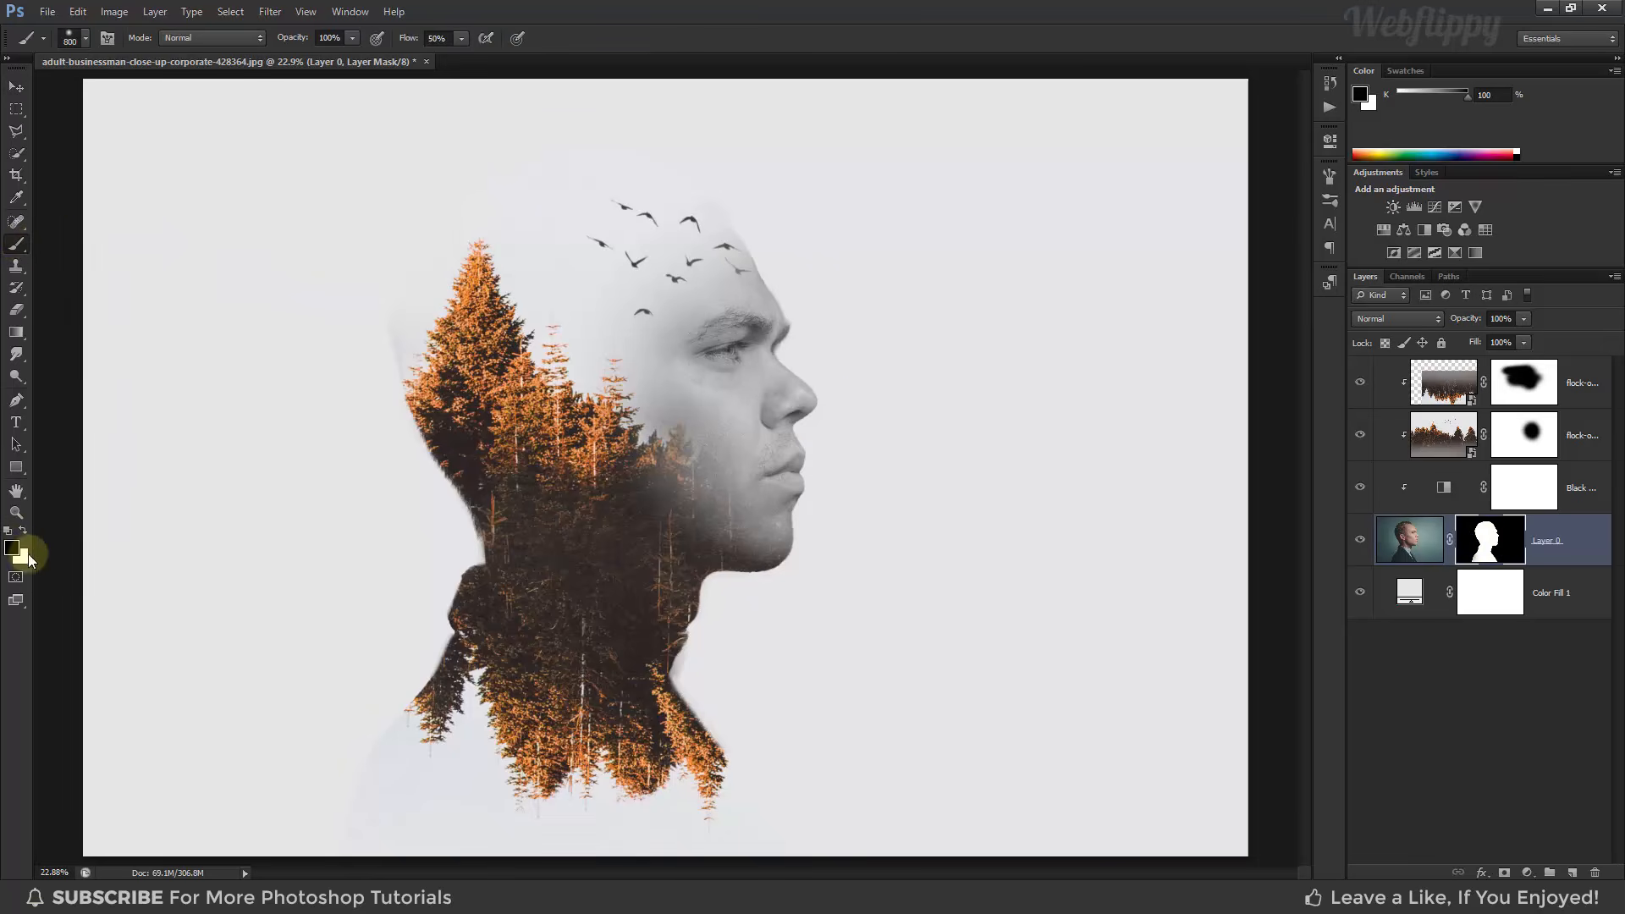
pyautogui.press('[')
pyautogui.press('[')
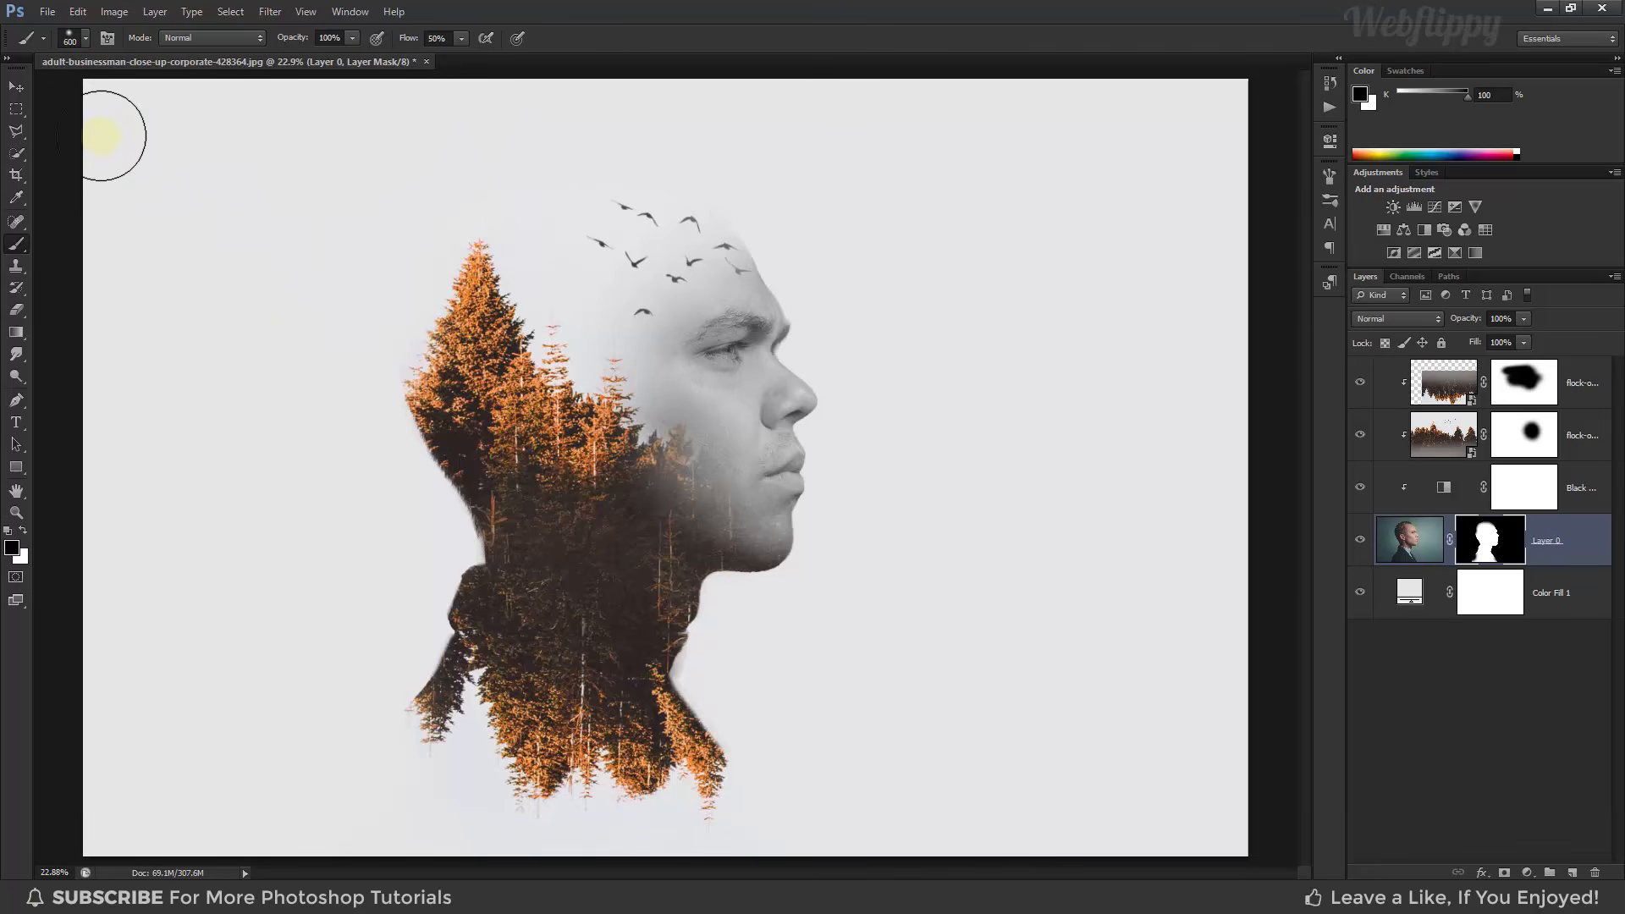
pyautogui.click(19, 90)
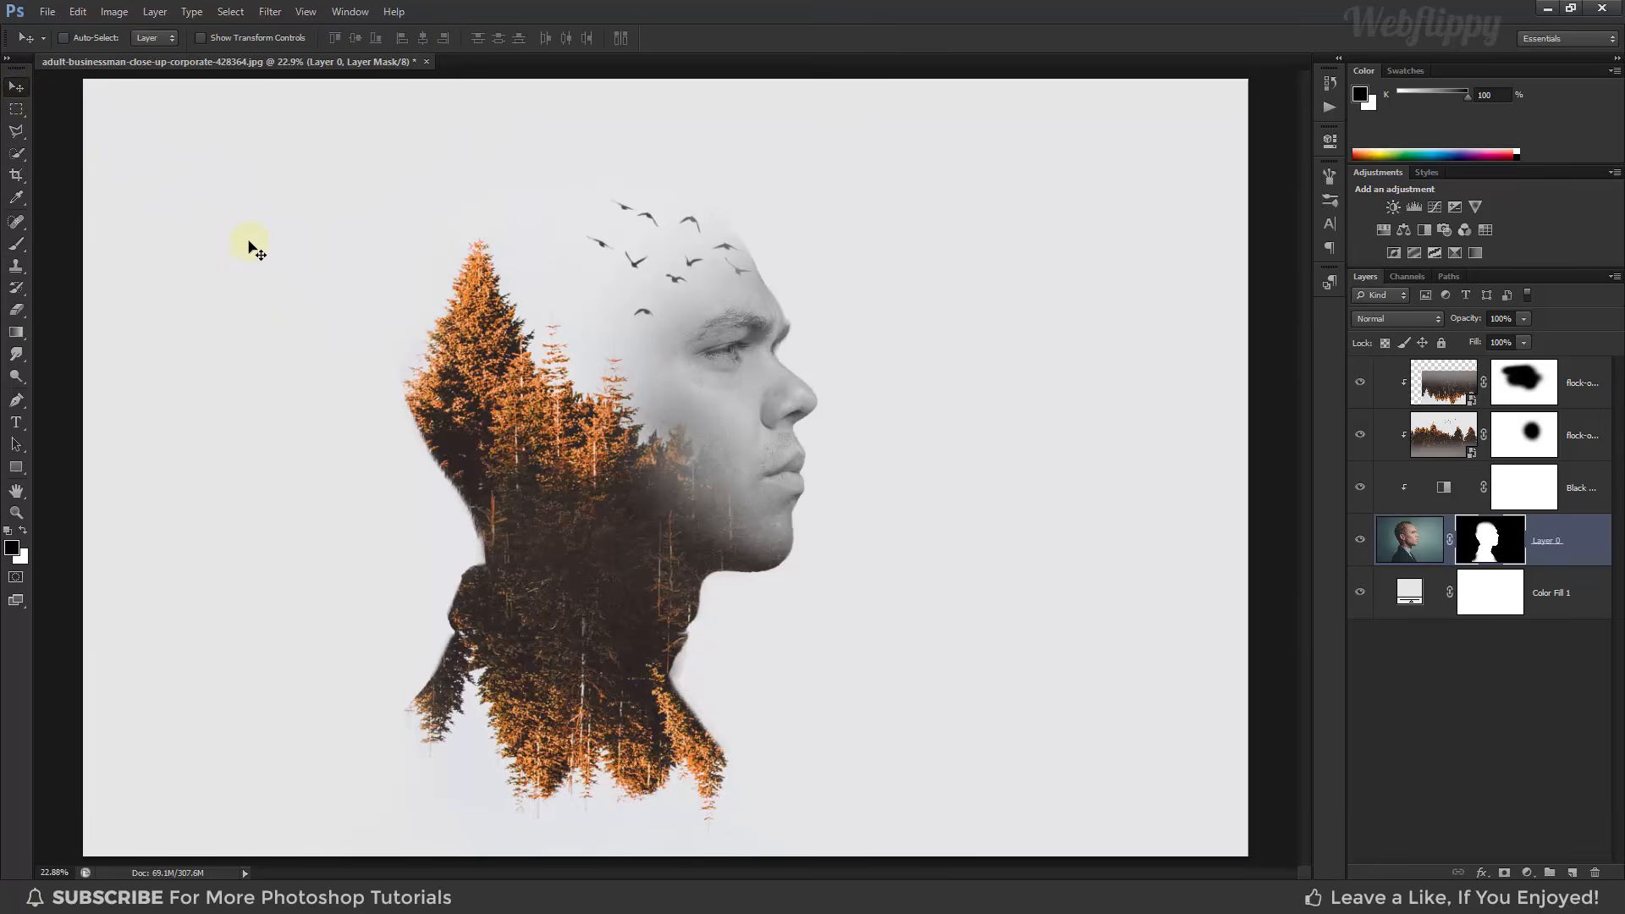
# - Add a Gradient Map adjustment layer above all layers and replace its gradient presets with the Photographic Toning set
pyautogui.click(1559, 393)
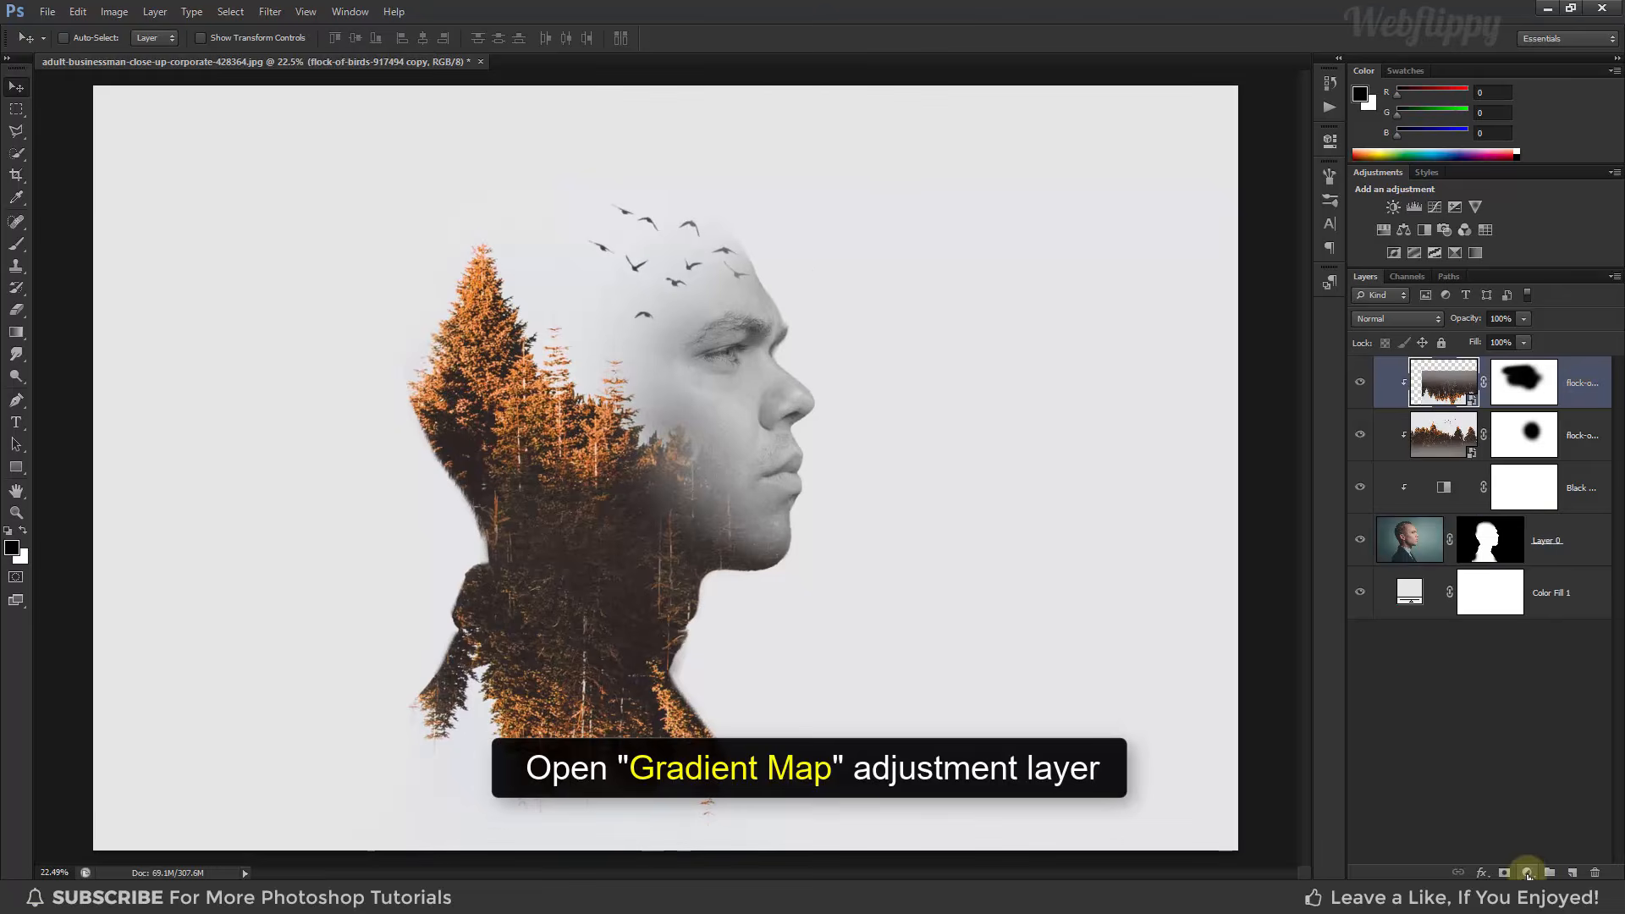
pyautogui.click(1529, 875)
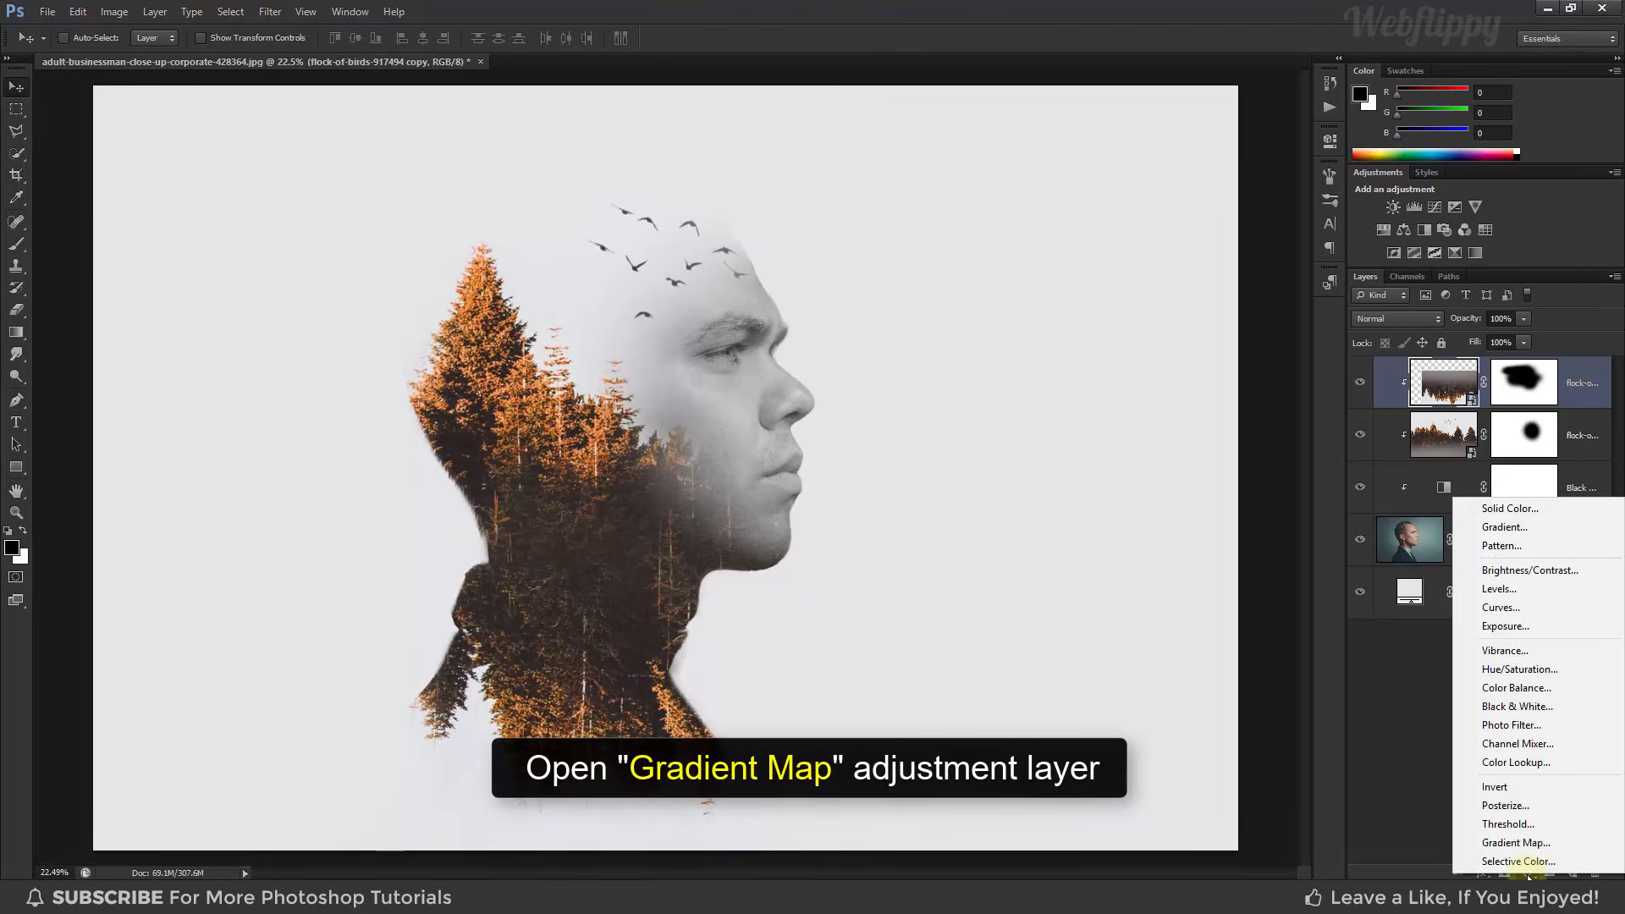
pyautogui.click(1516, 843)
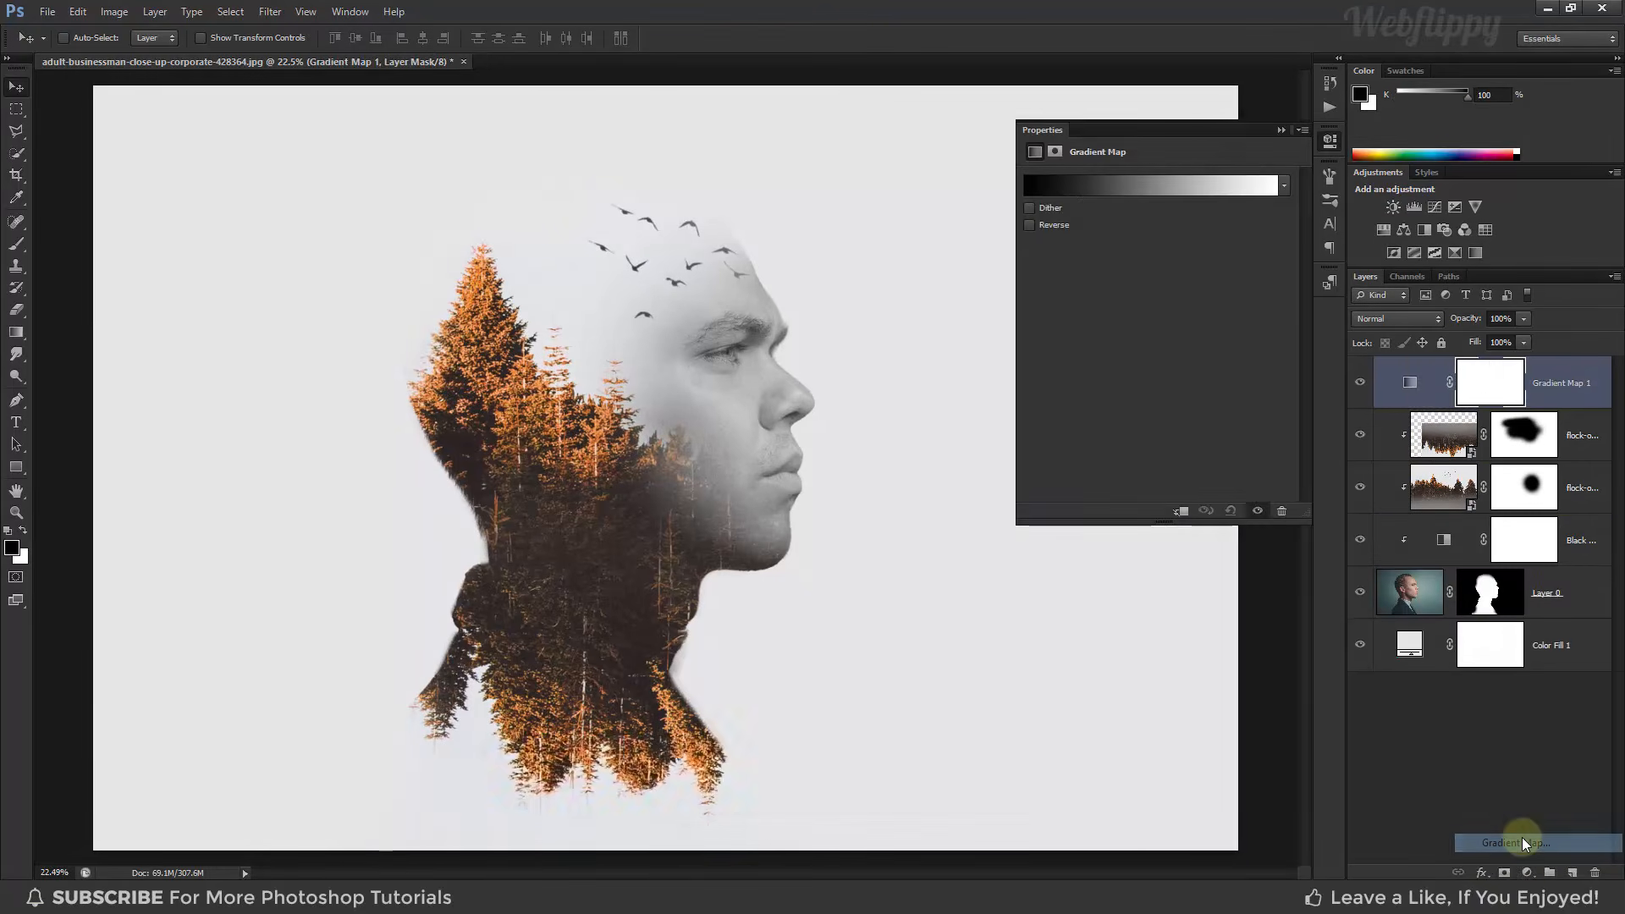
pyautogui.click(1162, 185)
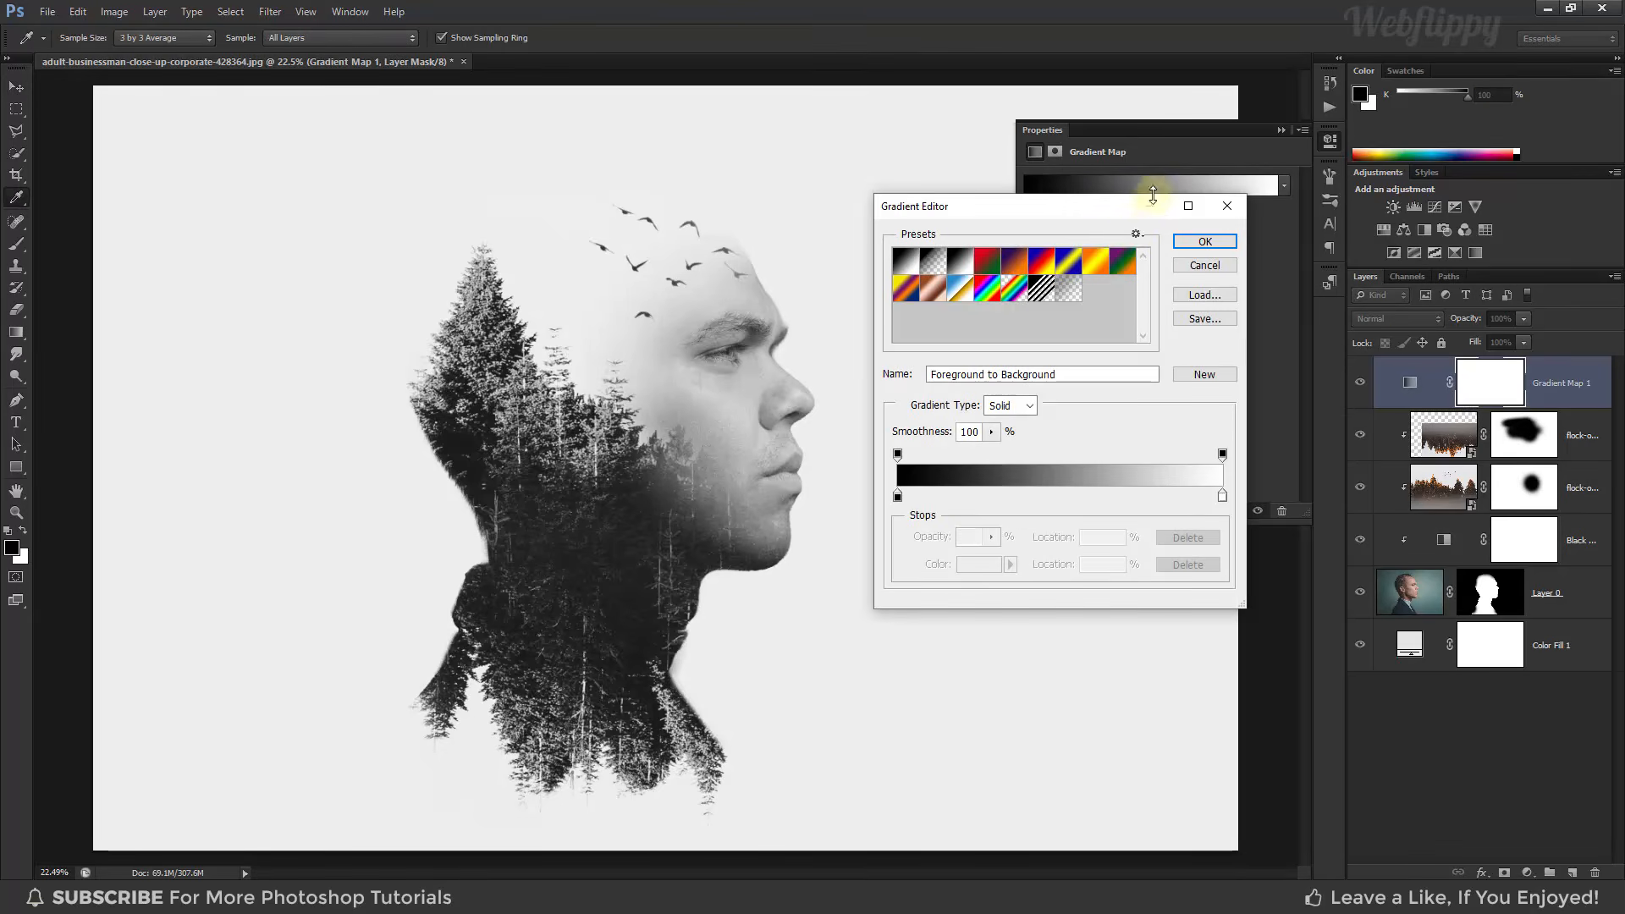
pyautogui.click(1136, 235)
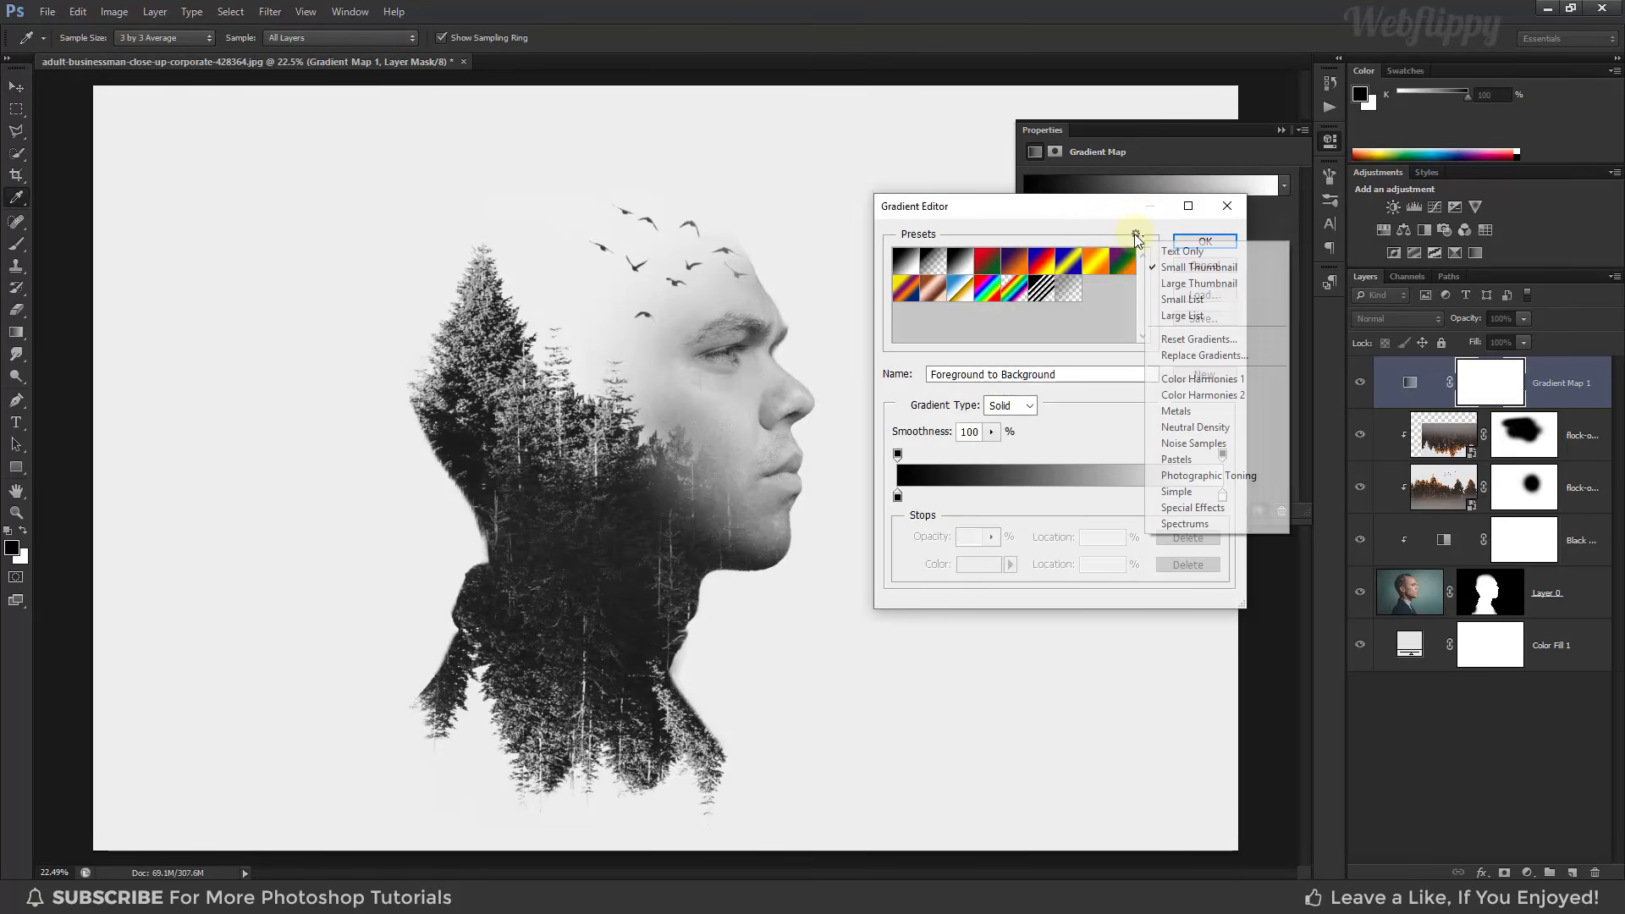
pyautogui.click(1269, 475)
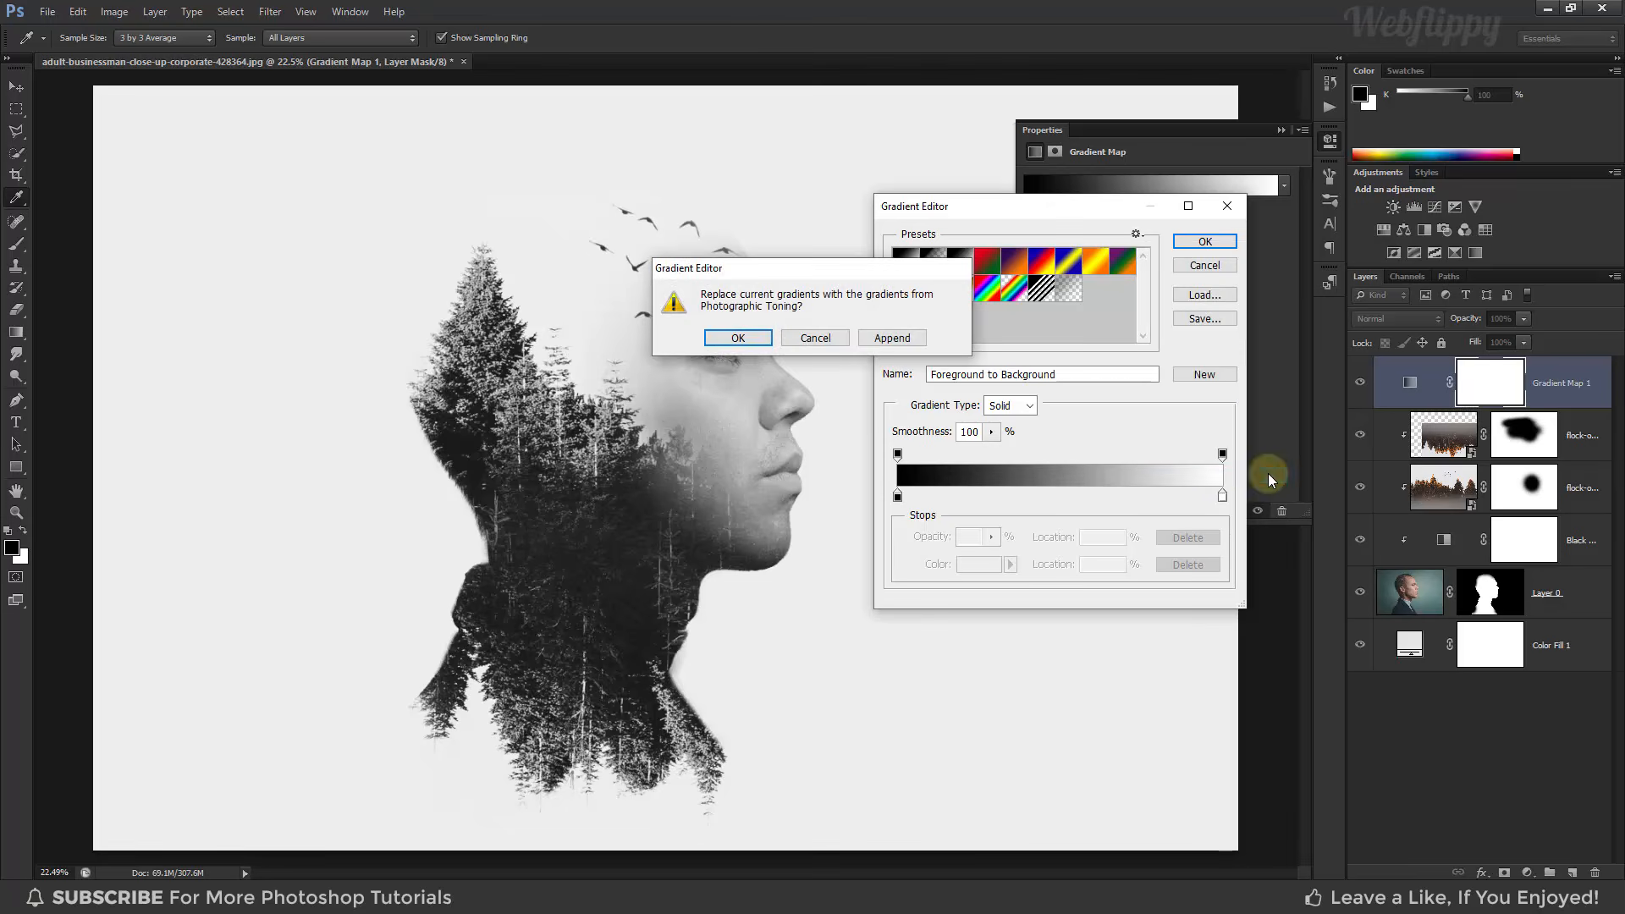
pyautogui.click(739, 337)
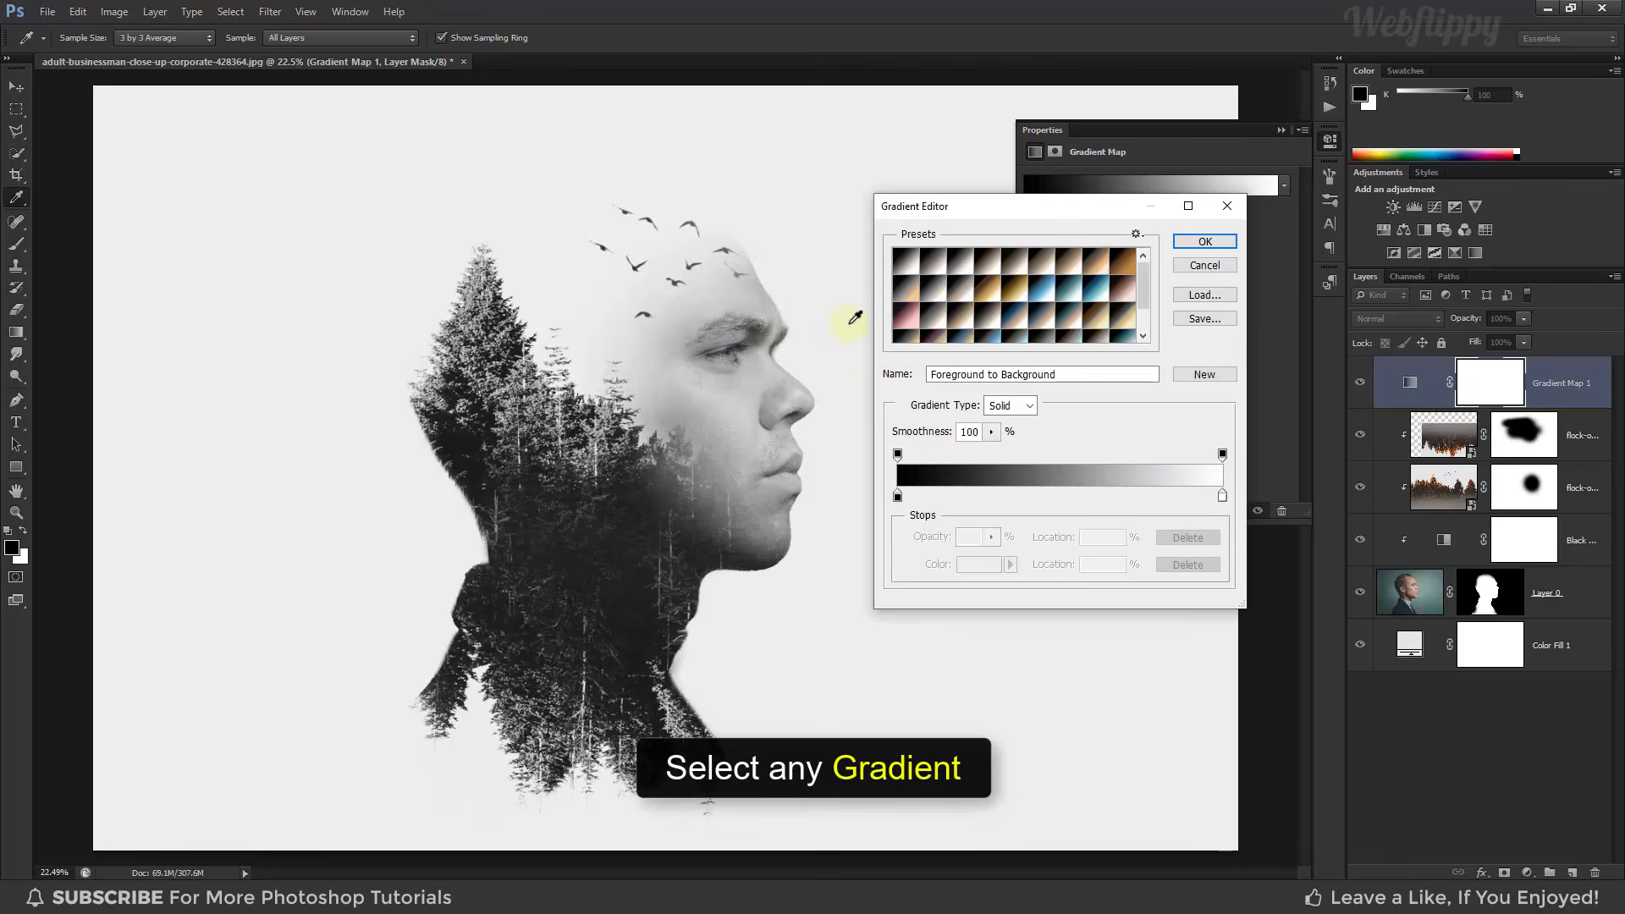
# - Try several Photographic Toning presets on the gradient map, including Sepia-Cyan and Gold-Sepia
pyautogui.click(937, 283)
pyautogui.click(925, 312)
pyautogui.click(1018, 319)
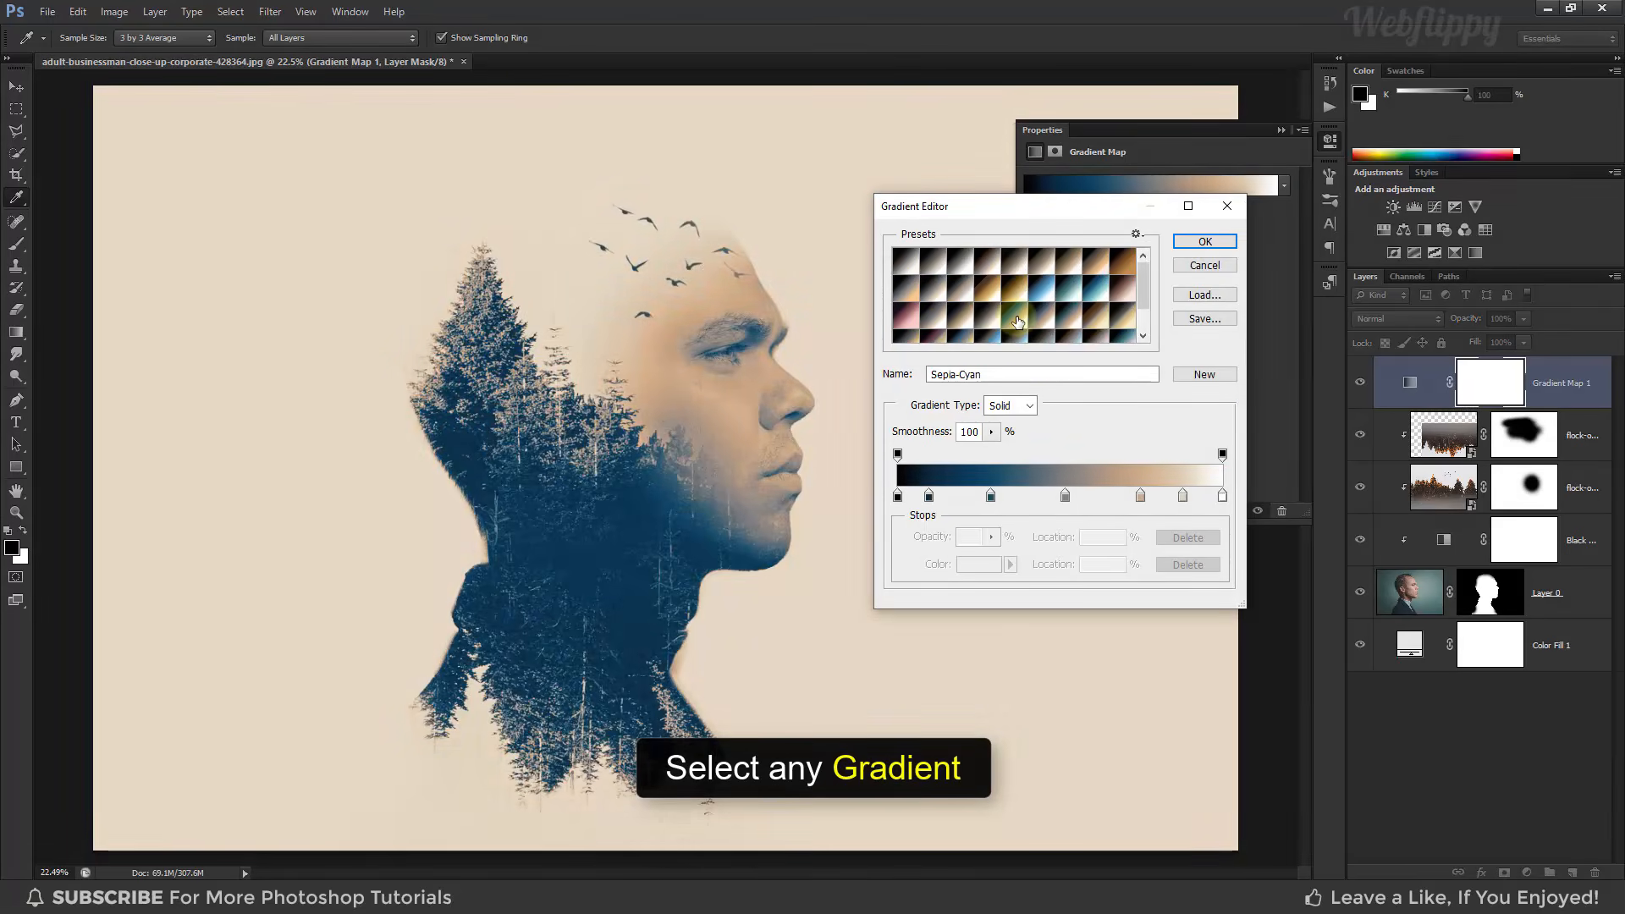
pyautogui.scroll(-1, 1017, 321)
pyautogui.click(1018, 321)
pyautogui.click(1100, 315)
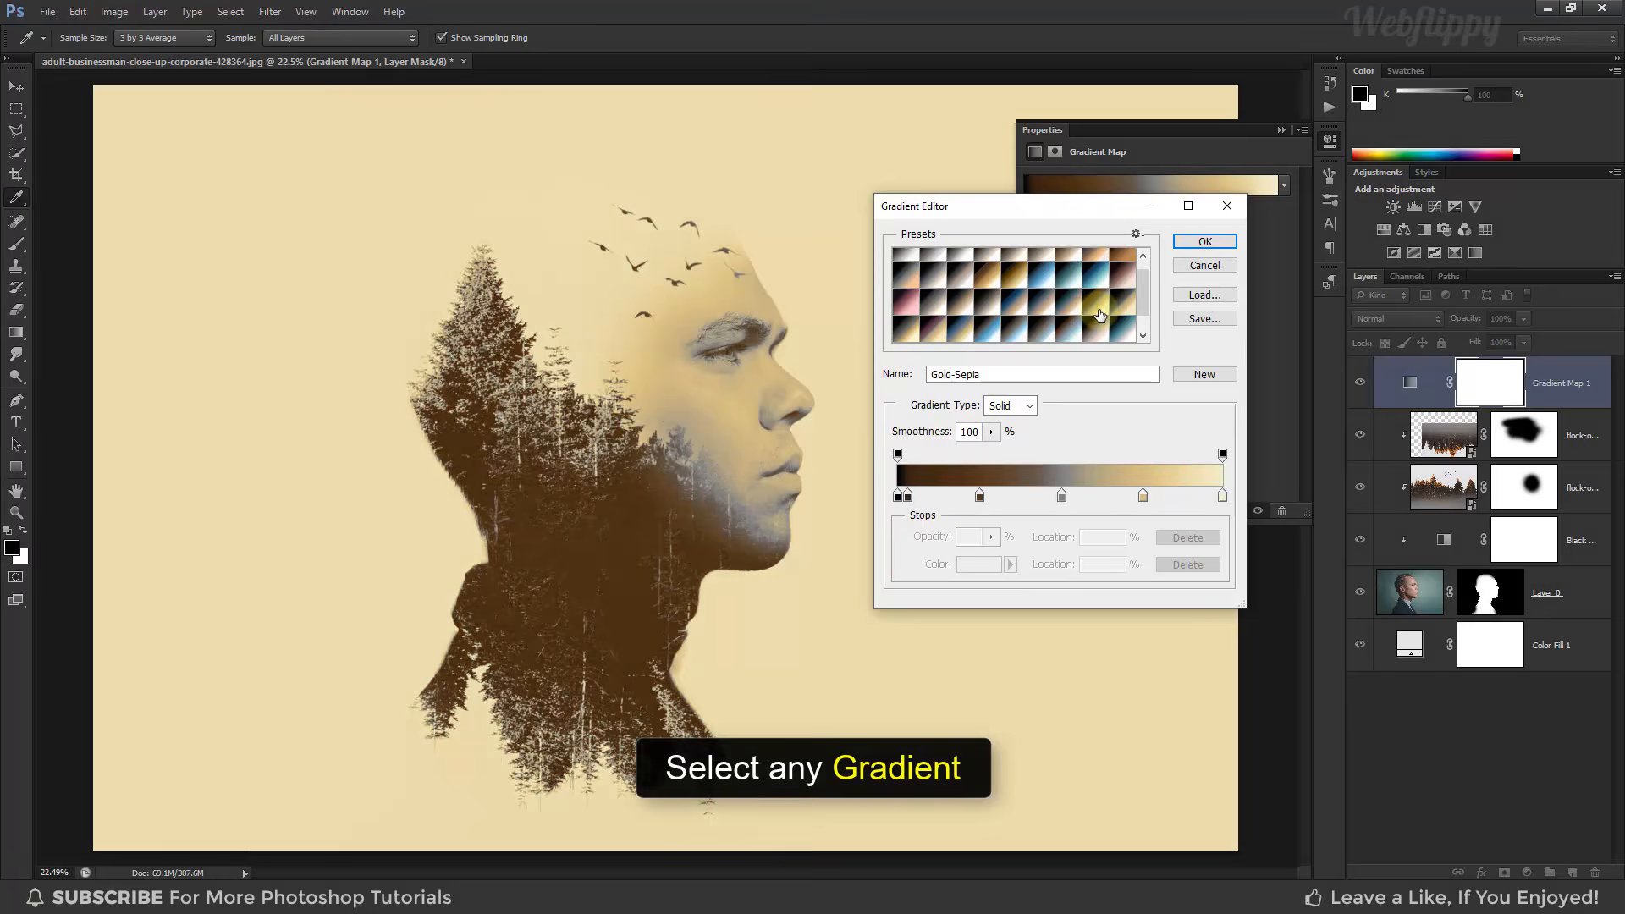
# - Apply the pink-toned Photographic Toning preset running from dark purple to light pink to the gradient map
pyautogui.click(908, 301)
pyautogui.click(1205, 243)
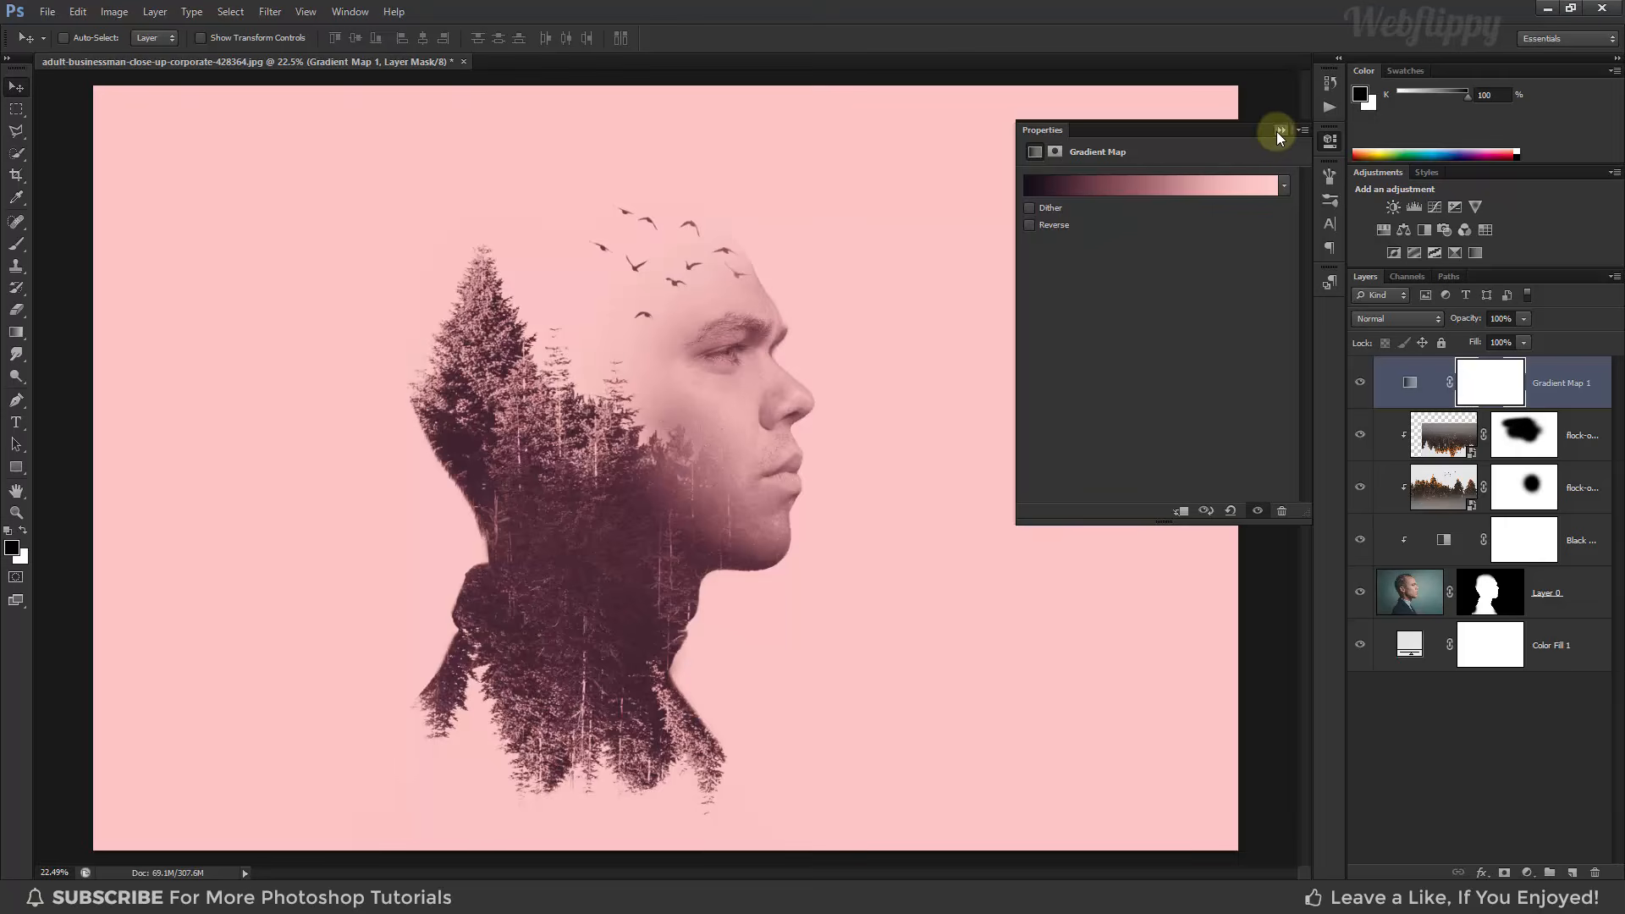
pyautogui.click(1279, 130)
# - Lower the gradient map layer's opacity to 30% and toggle its visibility to compare the effect
pyautogui.click(1524, 319)
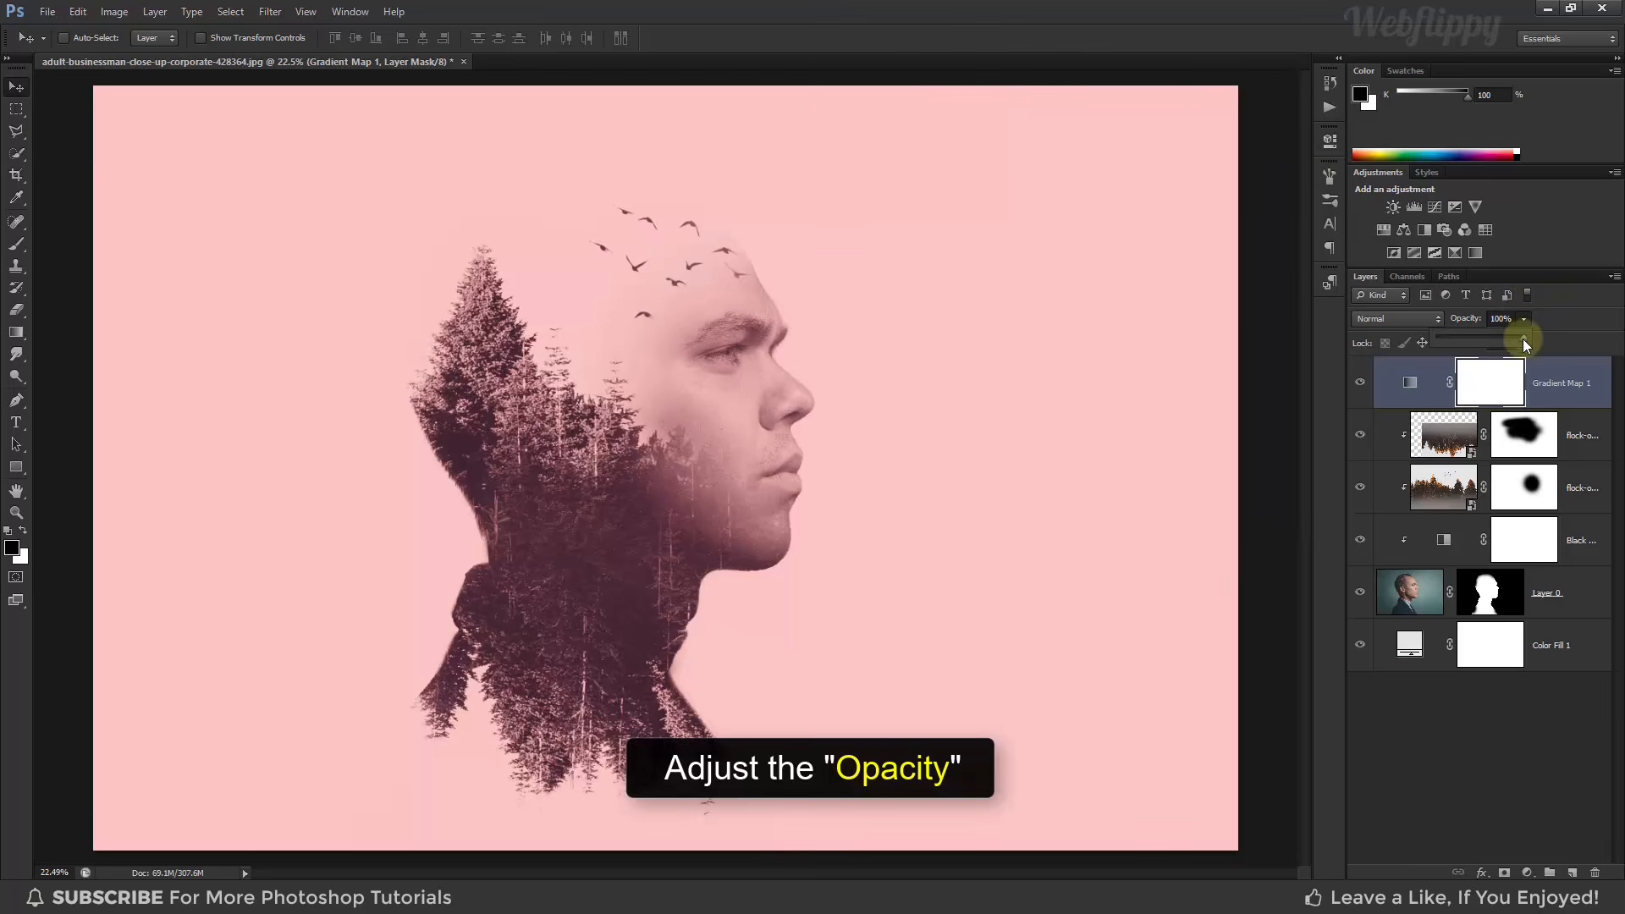
pyautogui.moveTo(1473, 338); pyautogui.dragTo(1469, 339)
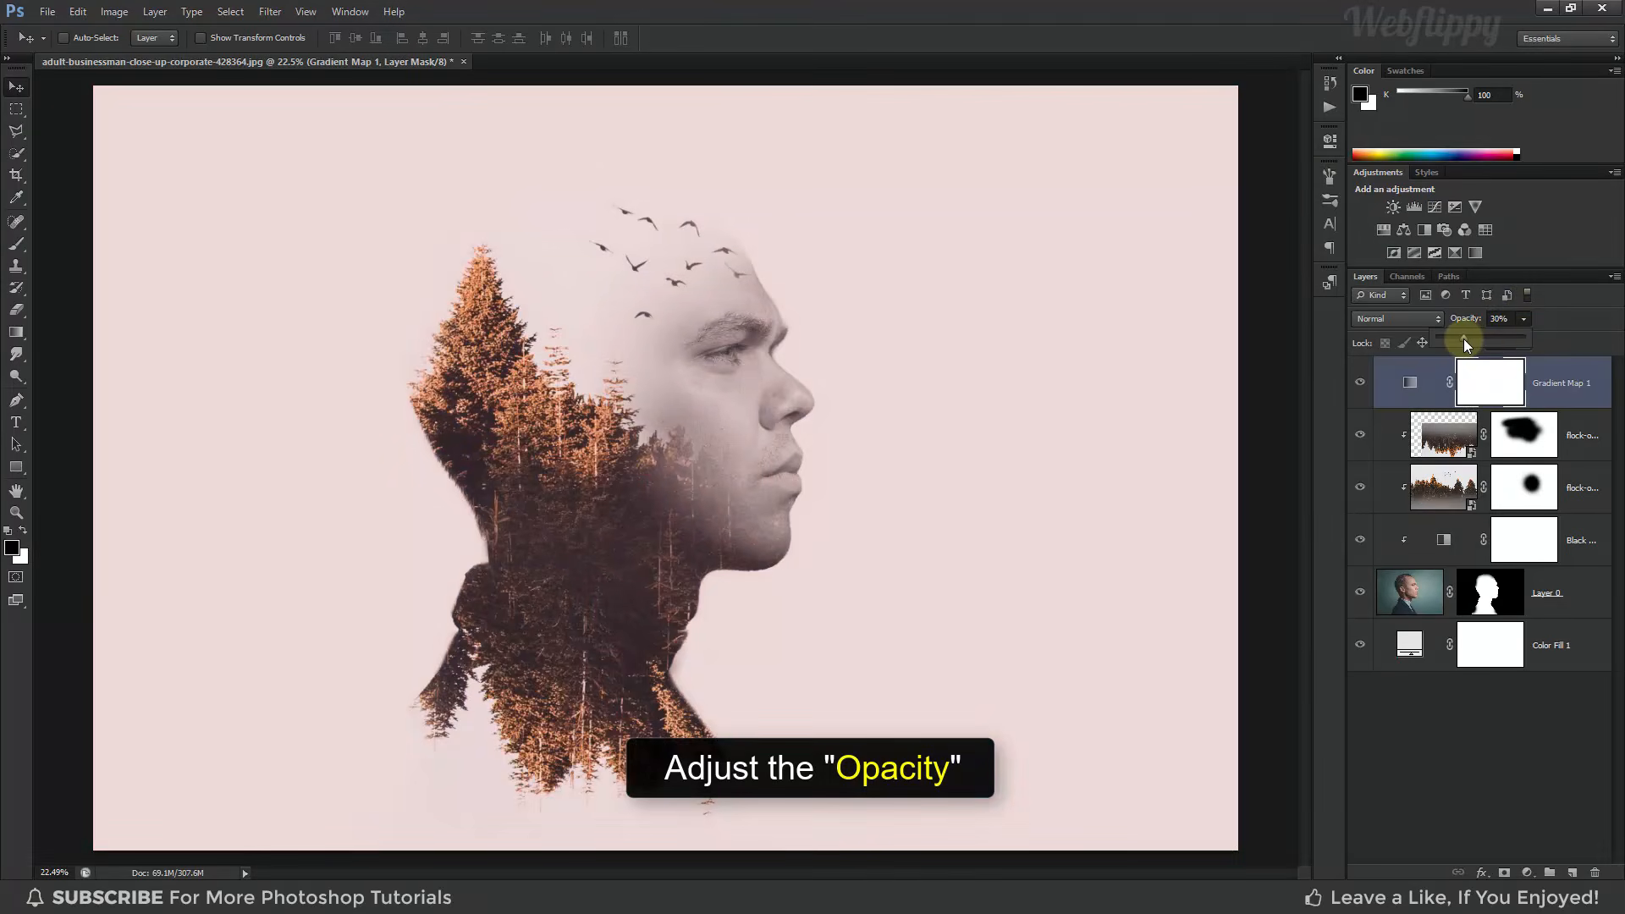
pyautogui.click(1360, 392)
pyautogui.click(1361, 392)
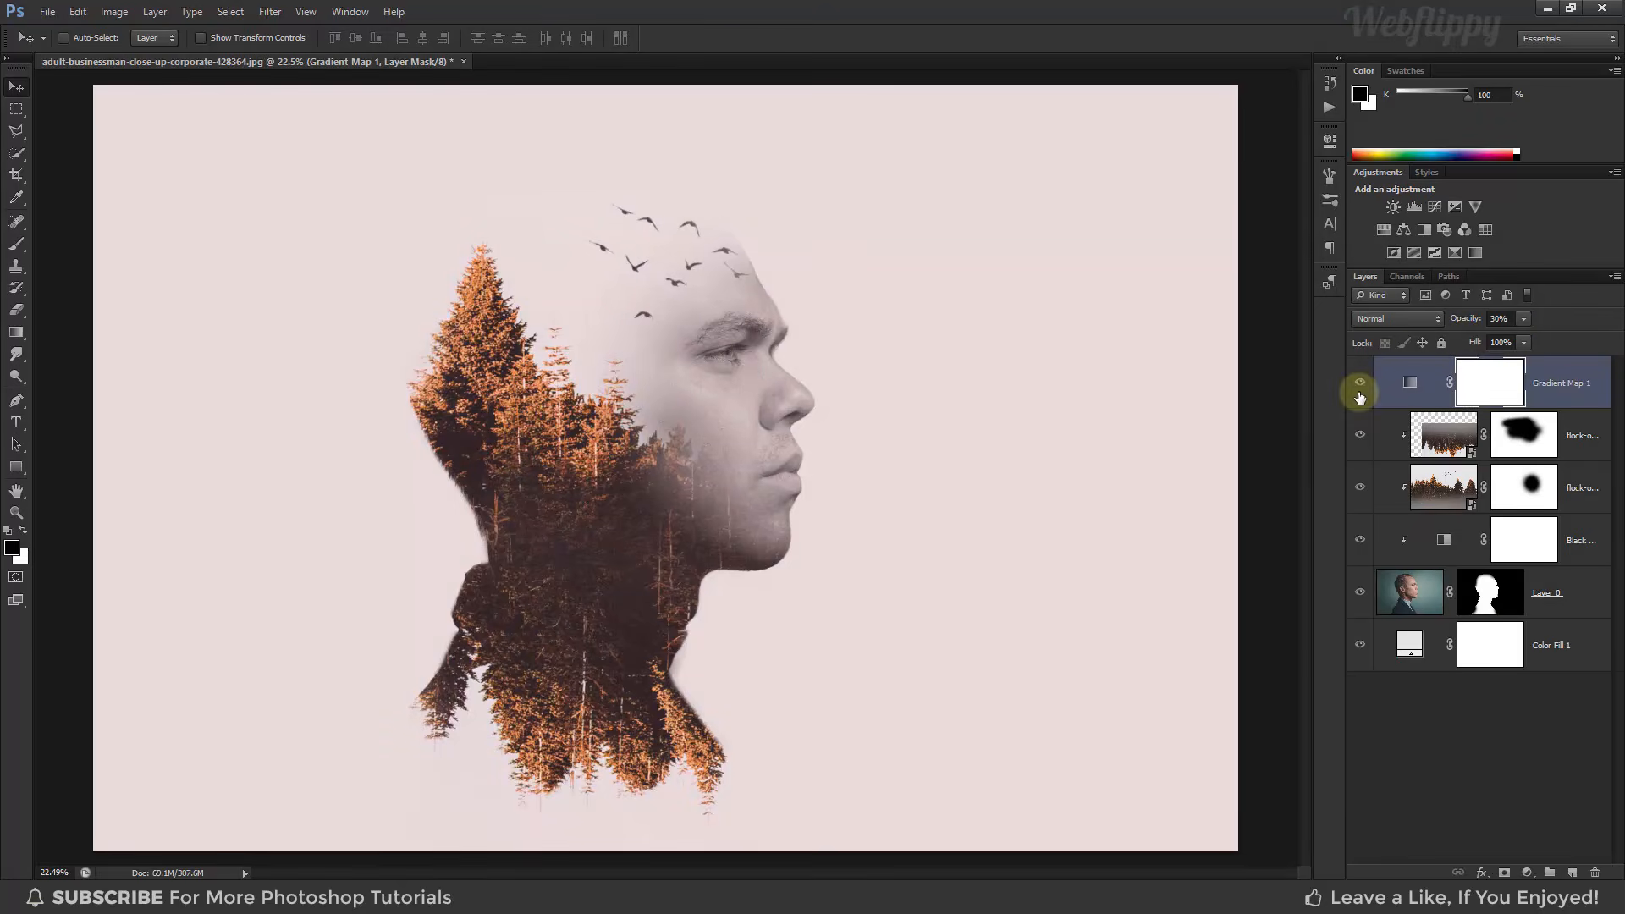
# - Add a Curves adjustment layer on top with a shadow point at input 71, output 54 and a highlight point, and compare its effect
pyautogui.click(1529, 873)
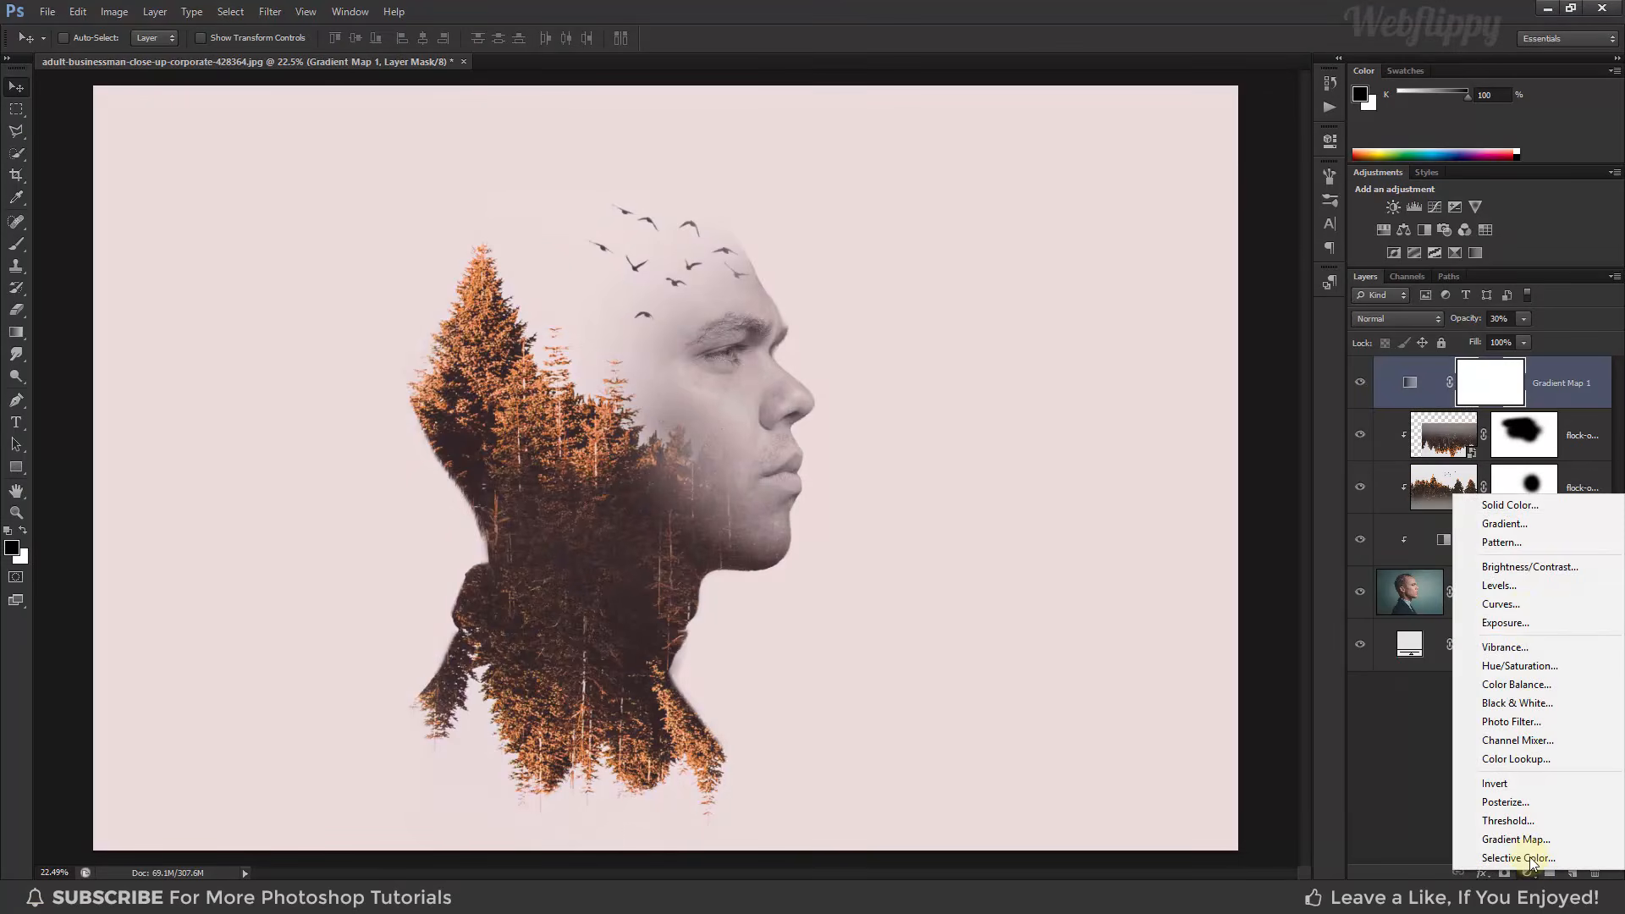
pyautogui.click(1501, 604)
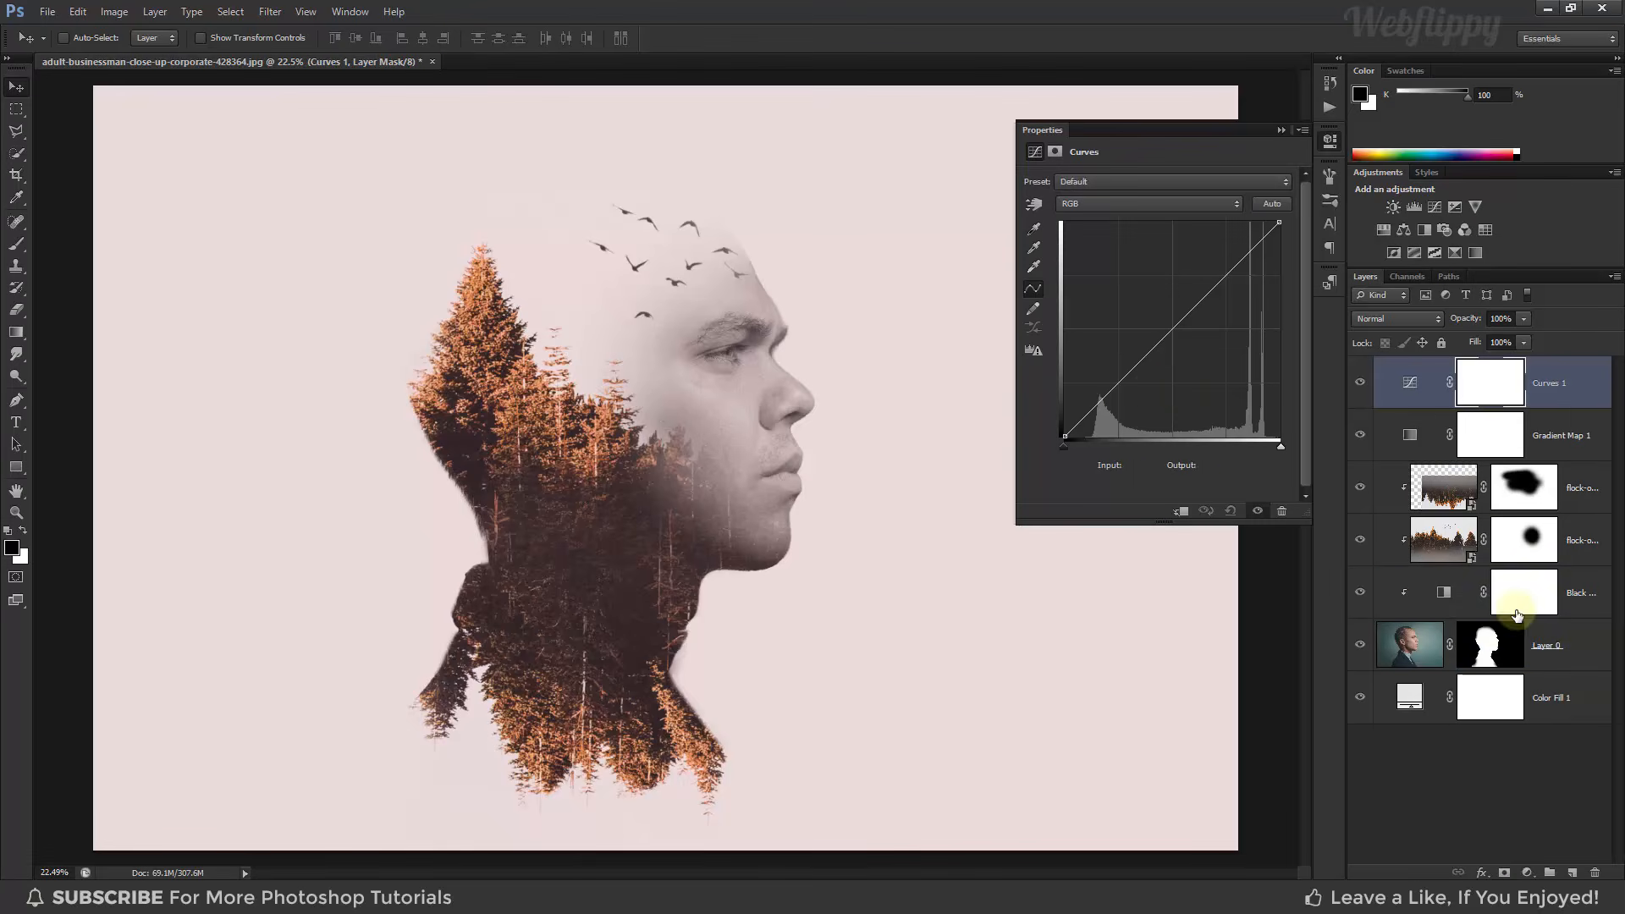
pyautogui.moveTo(1124, 383); pyautogui.dragTo(1123, 392)
pyautogui.click(1228, 276)
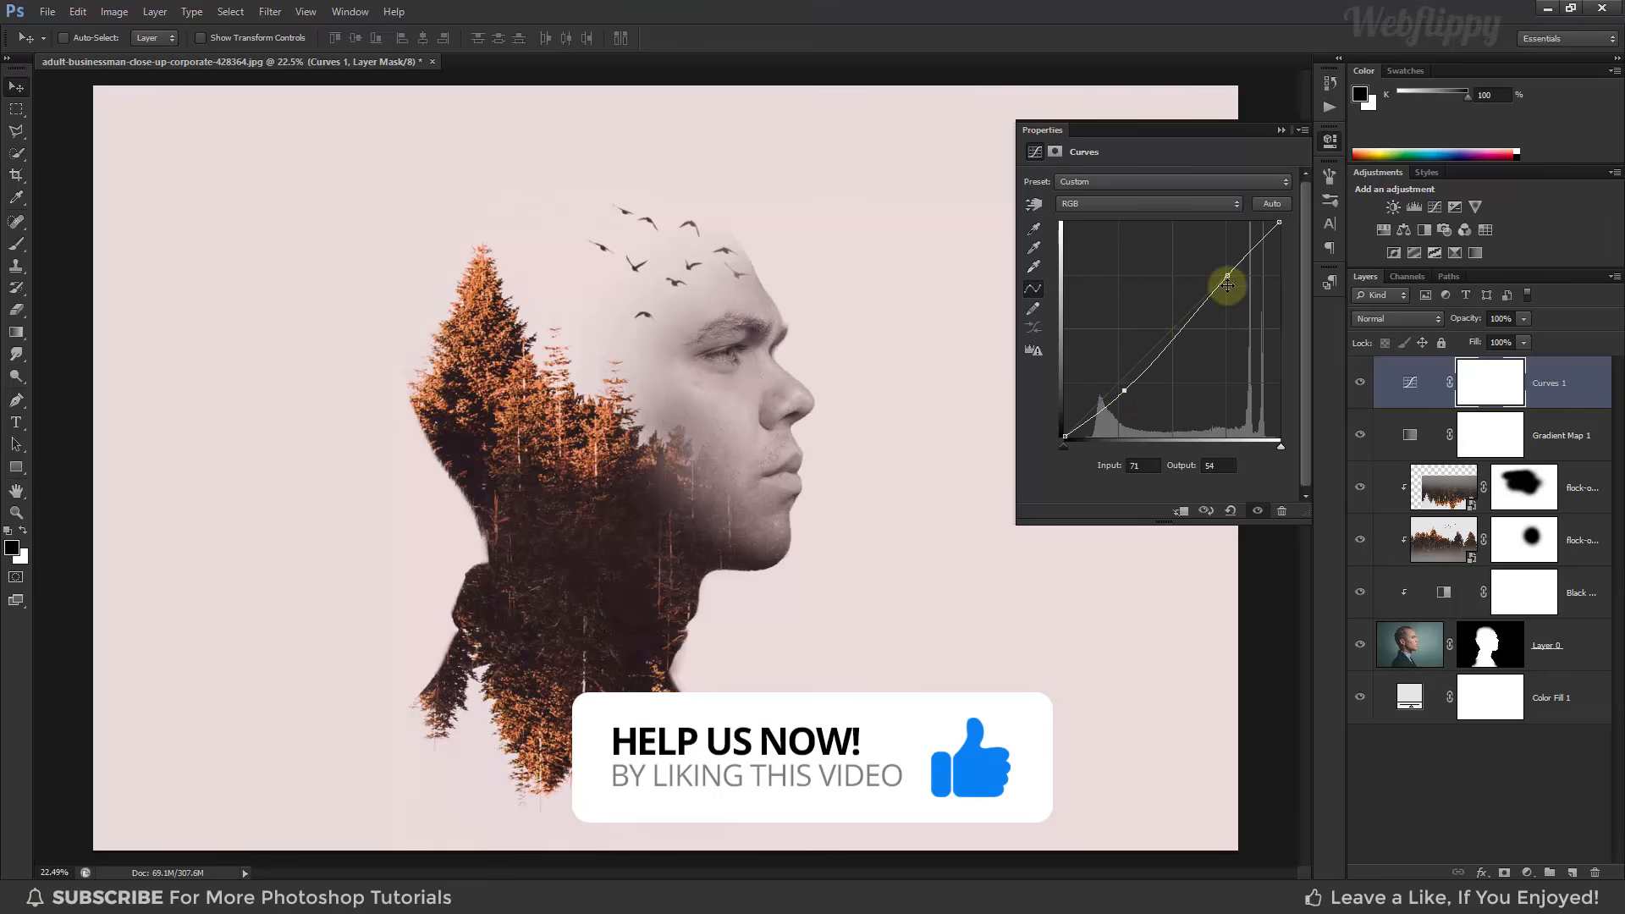
pyautogui.click(1282, 130)
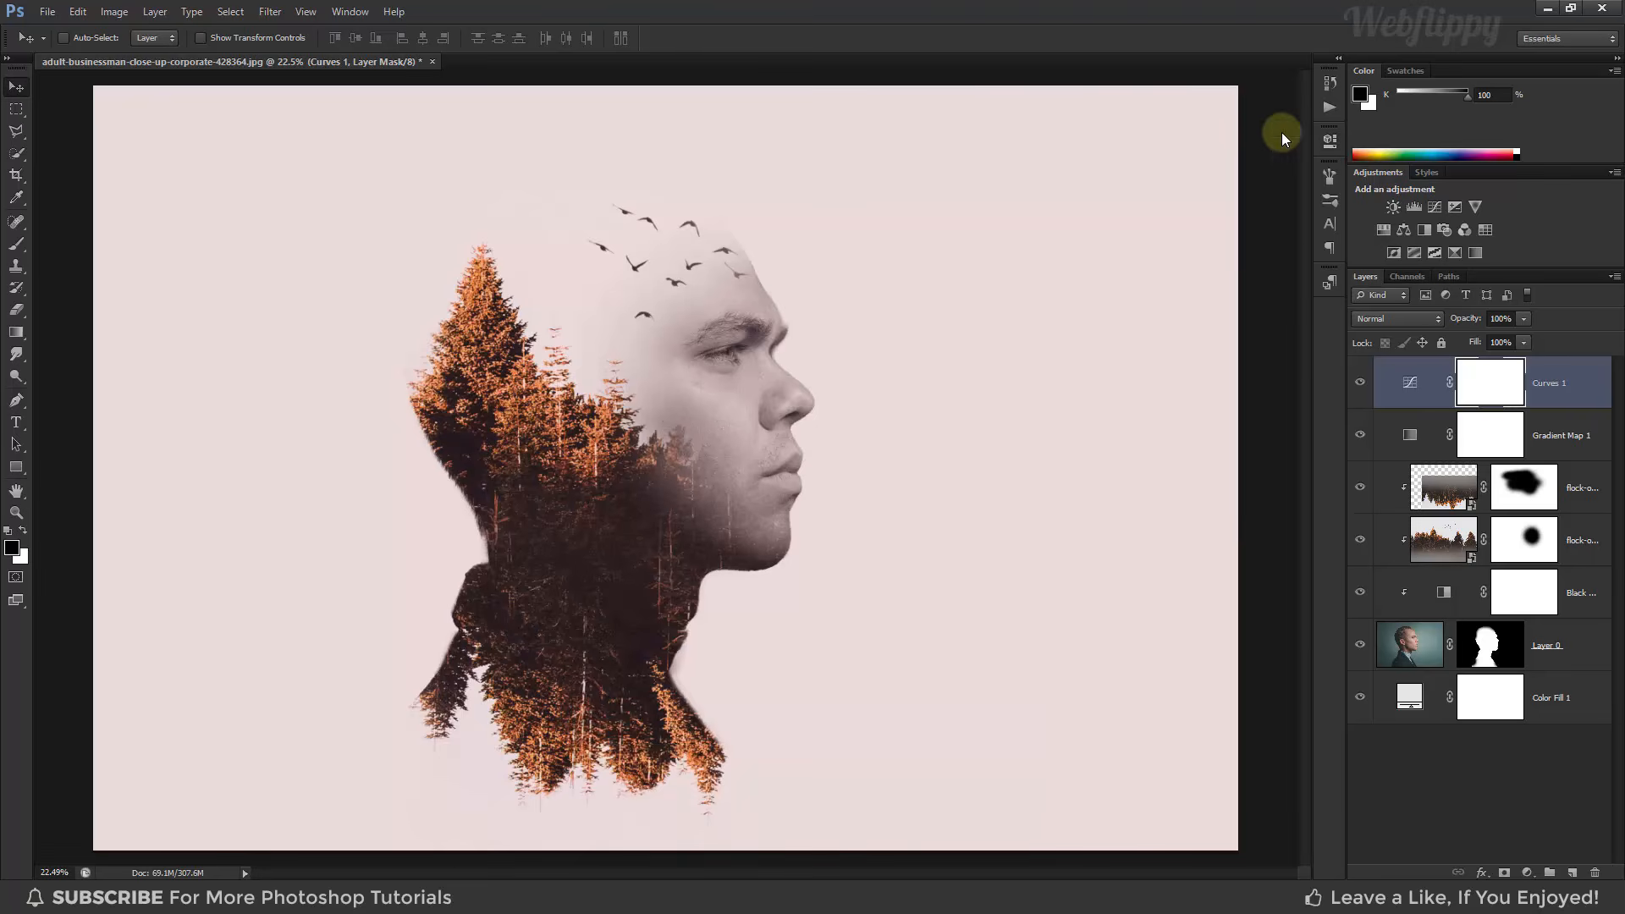
pyautogui.click(1354, 385)
pyautogui.click(1354, 385)
# - Select both clipped forest-and-birds layers and change their blending mode to Lighten
pyautogui.click(1575, 485)
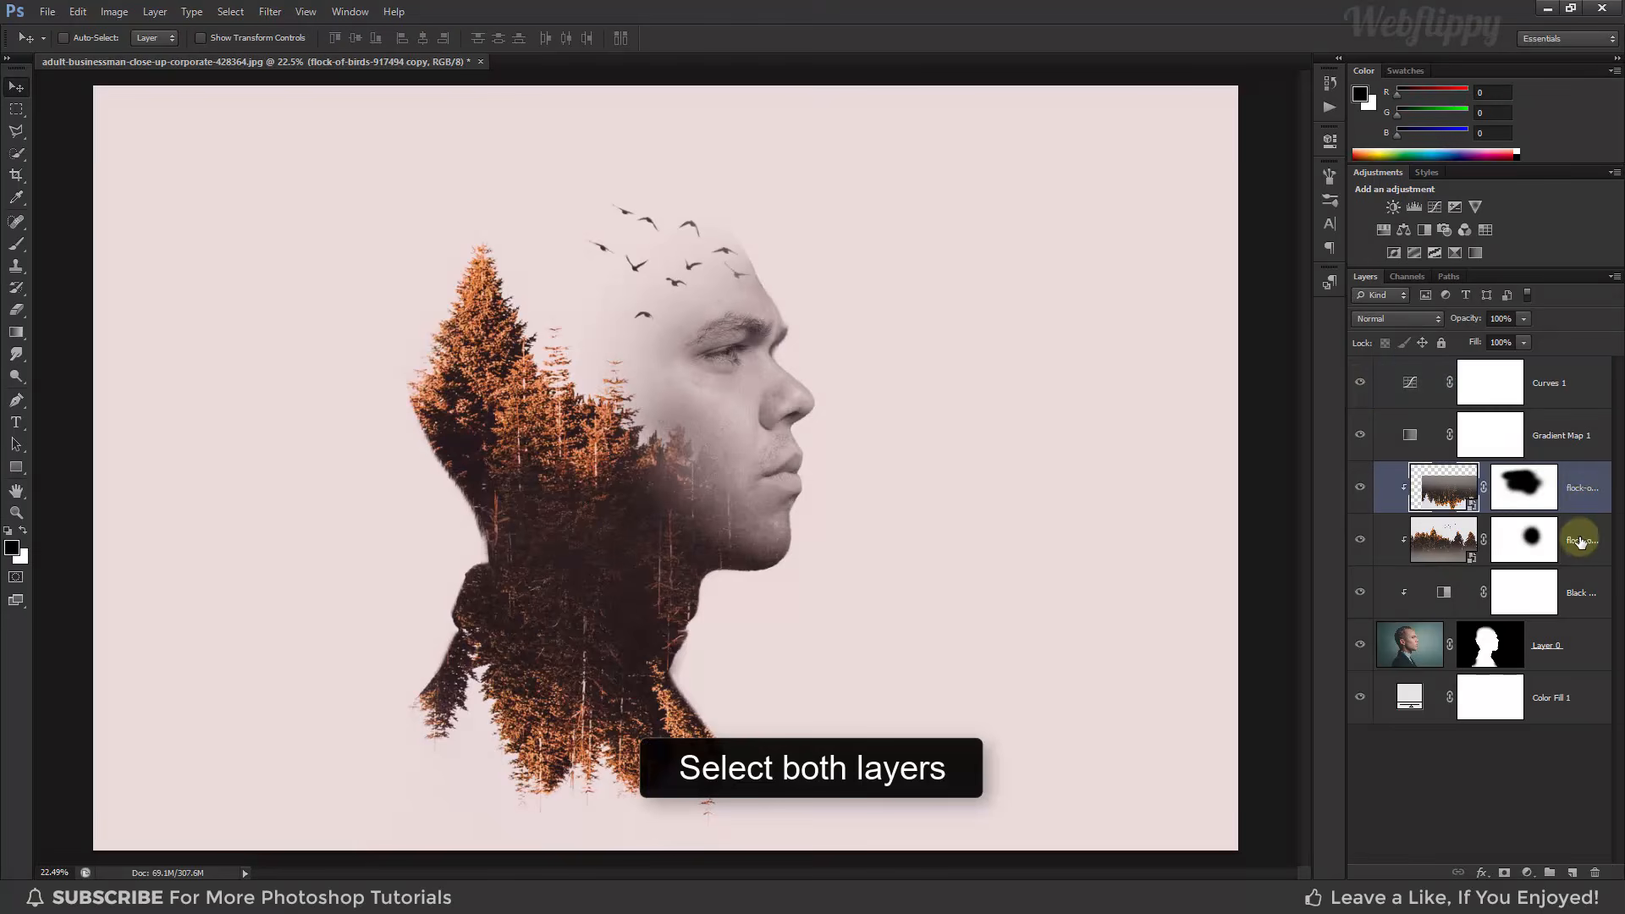
pyautogui.keyDown('shift'); pyautogui.click(1575, 521); pyautogui.keyUp('shift')
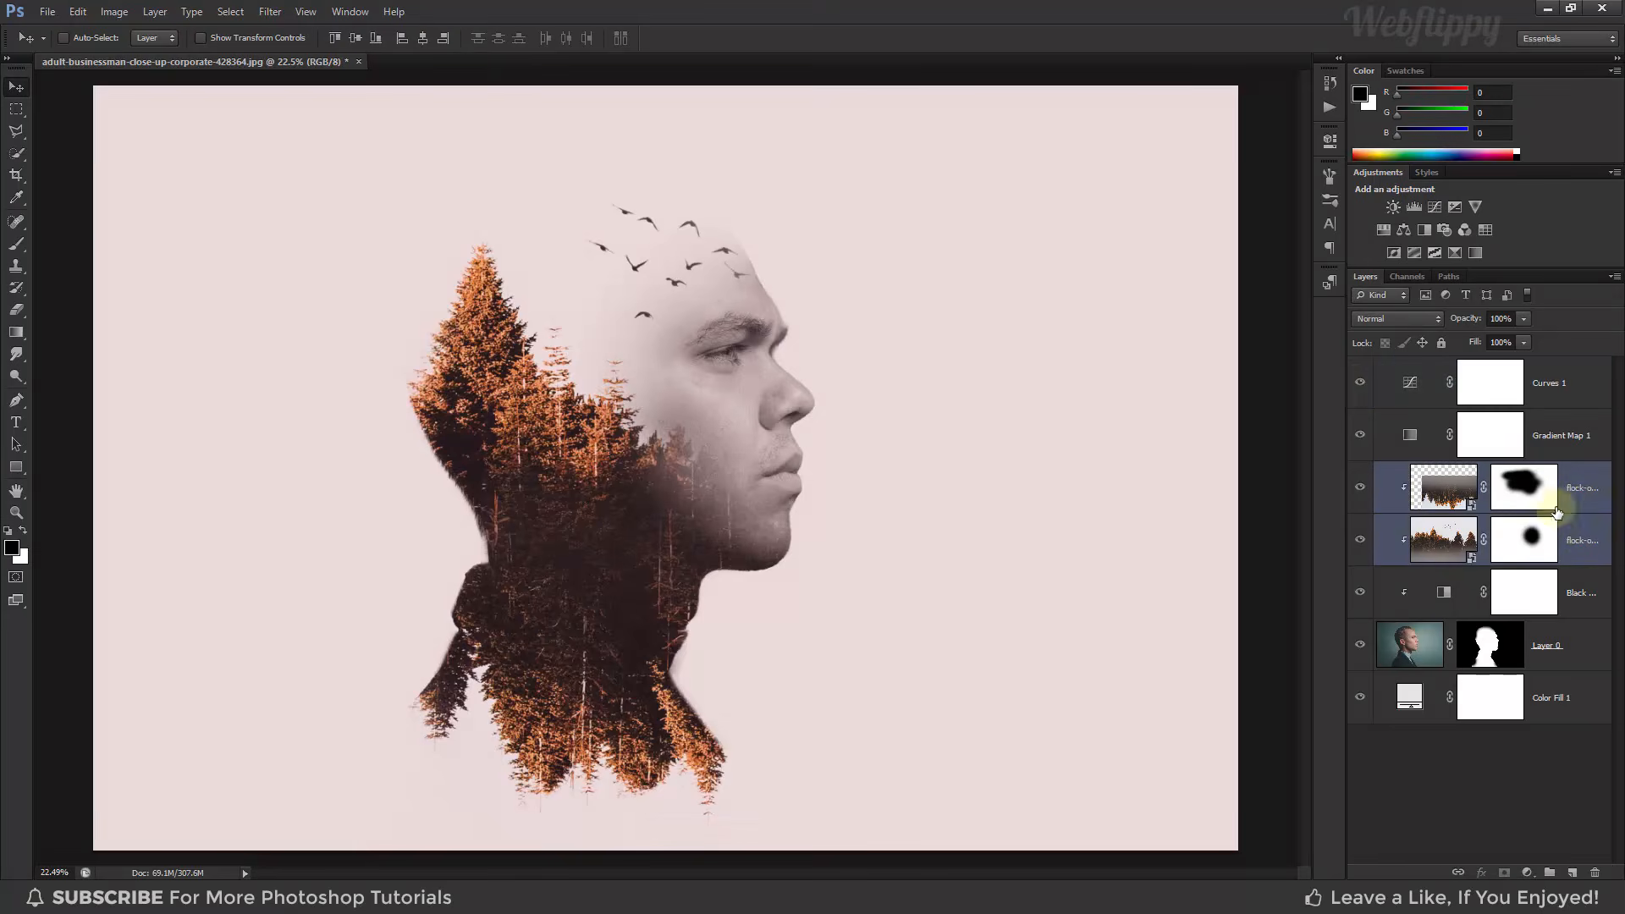
pyautogui.click(1410, 320)
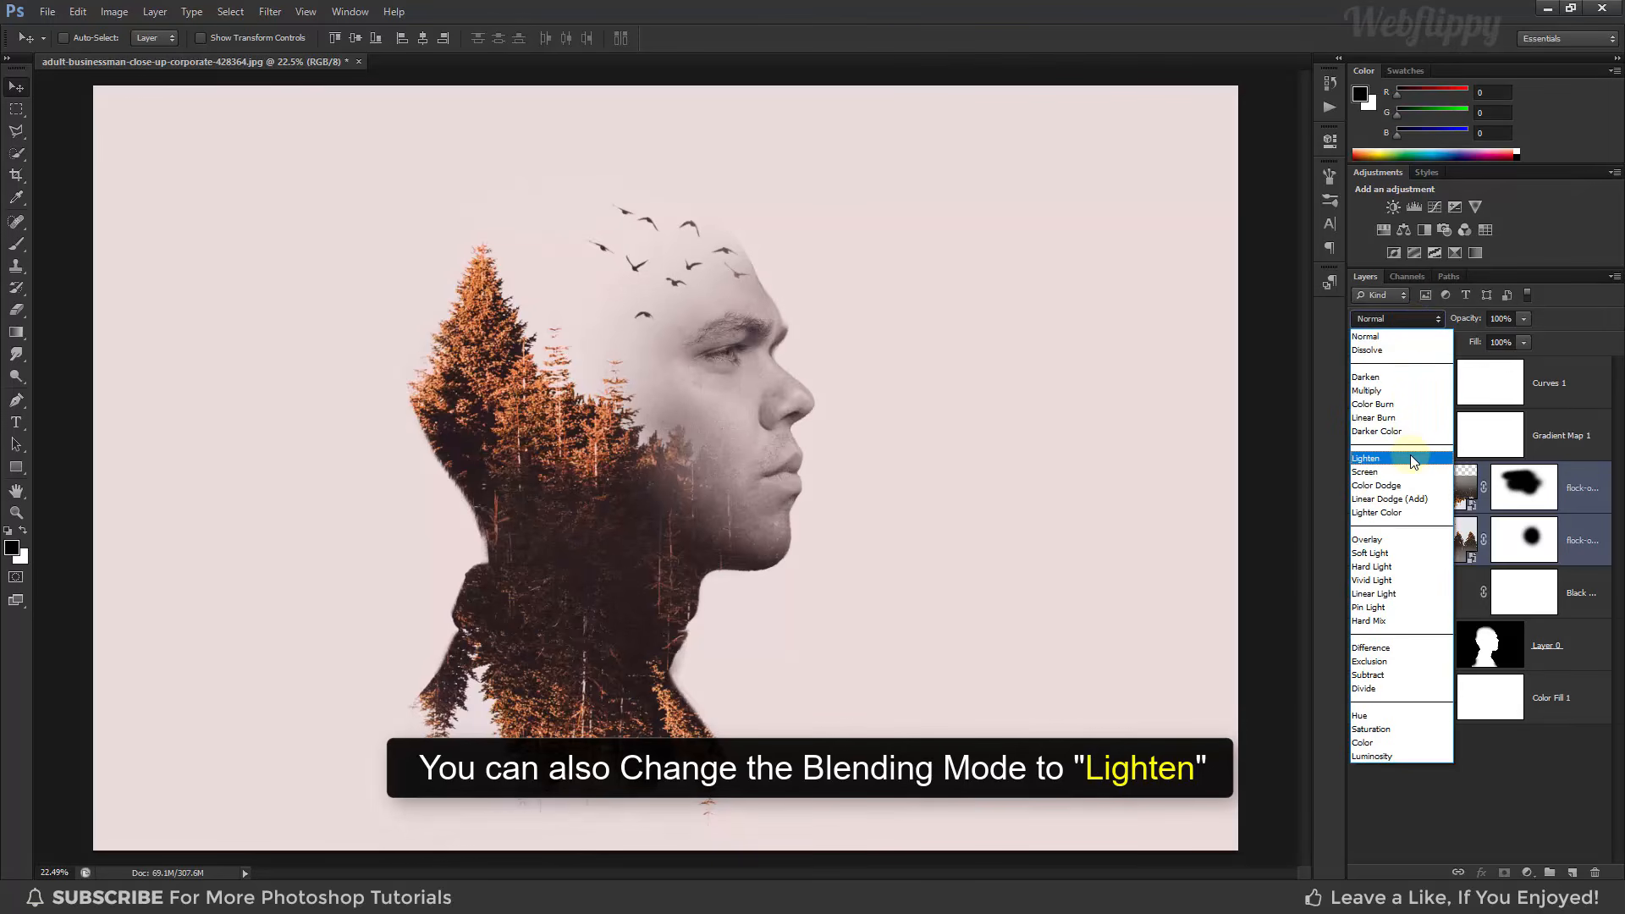
pyautogui.click(1410, 458)
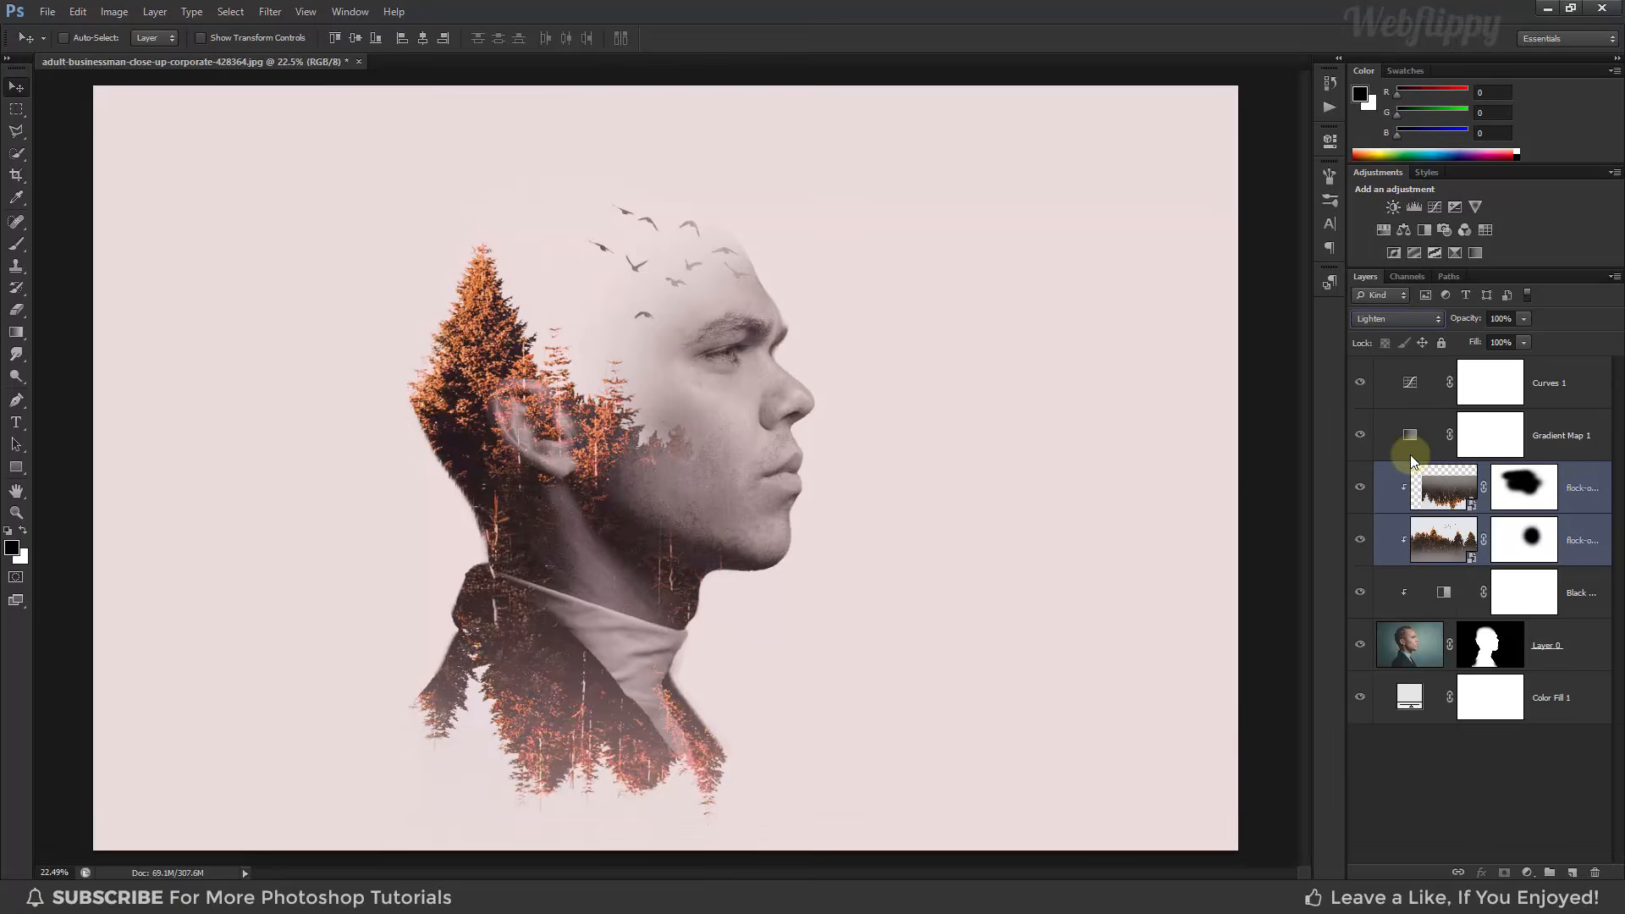
pyautogui.click(1399, 392)
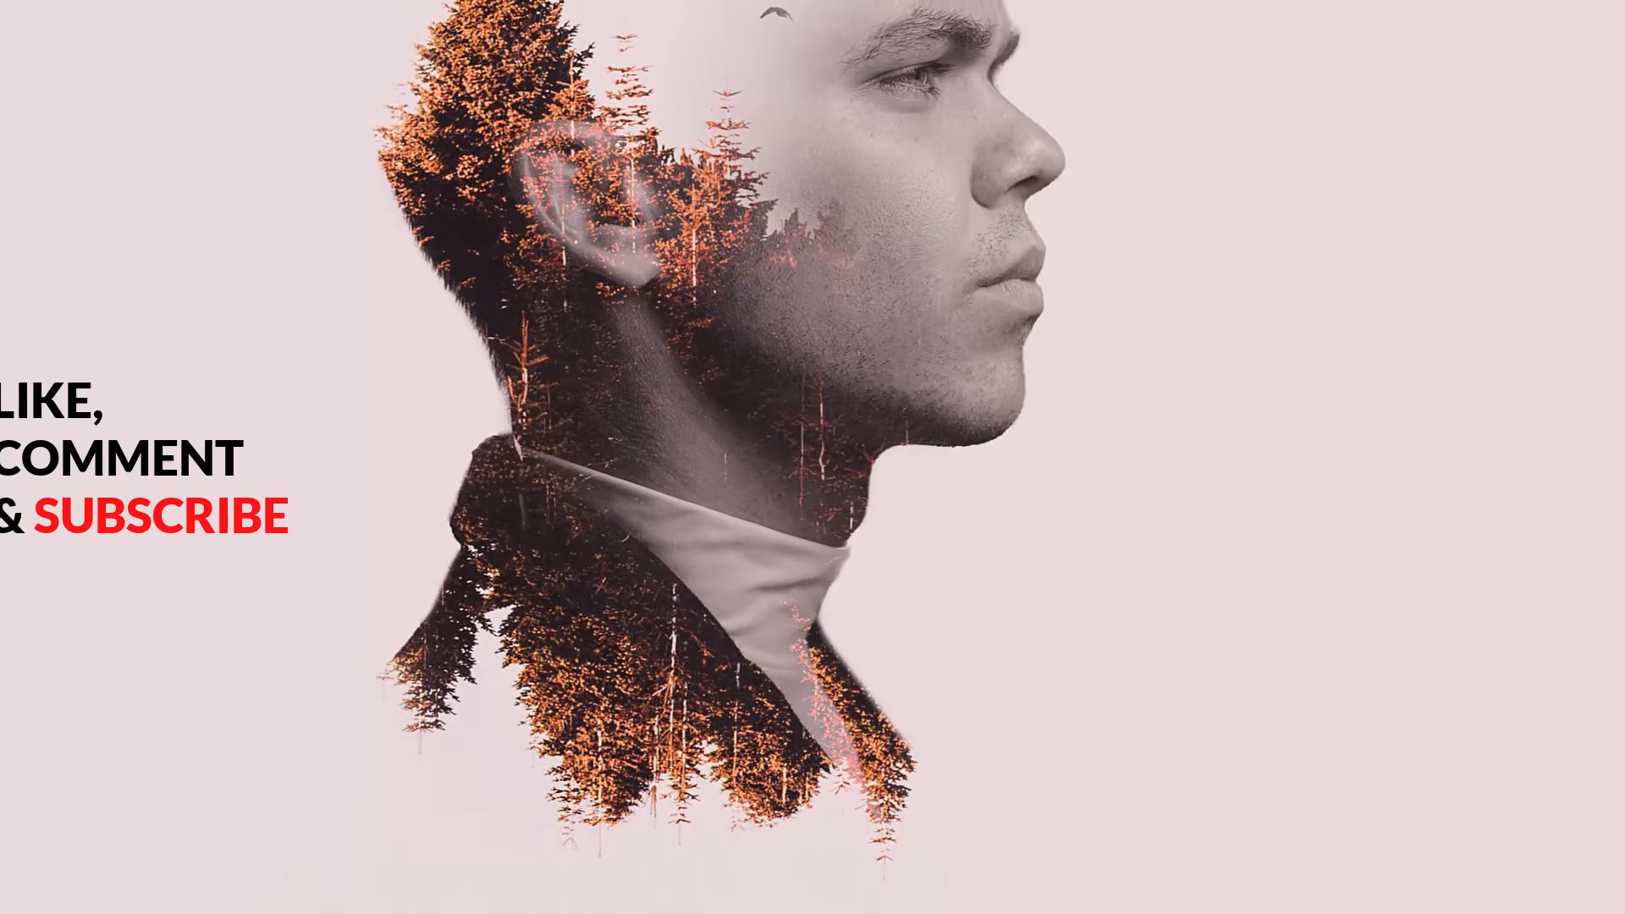